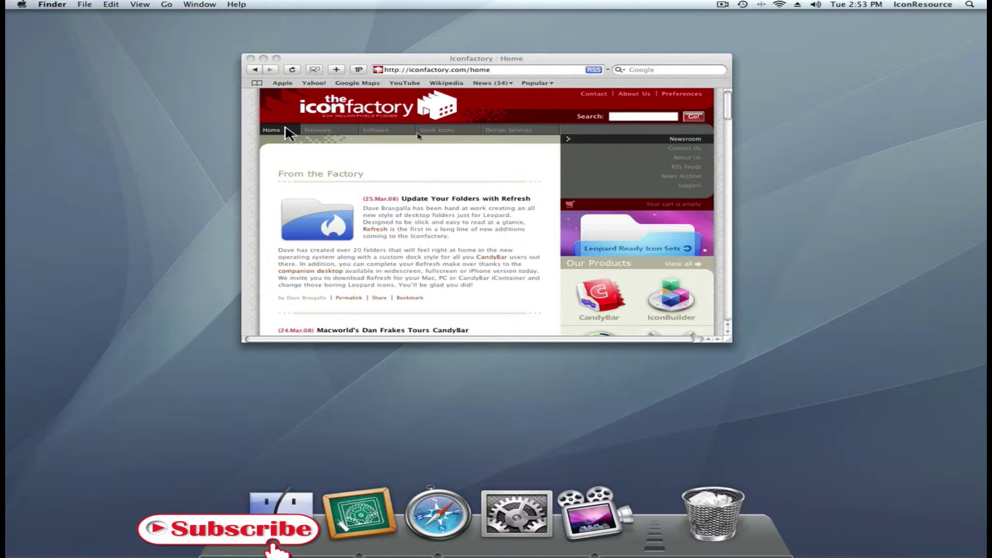
Download IconBuilder for Macintosh from the Iconfactory Software page
click(392, 135)
click(381, 131)
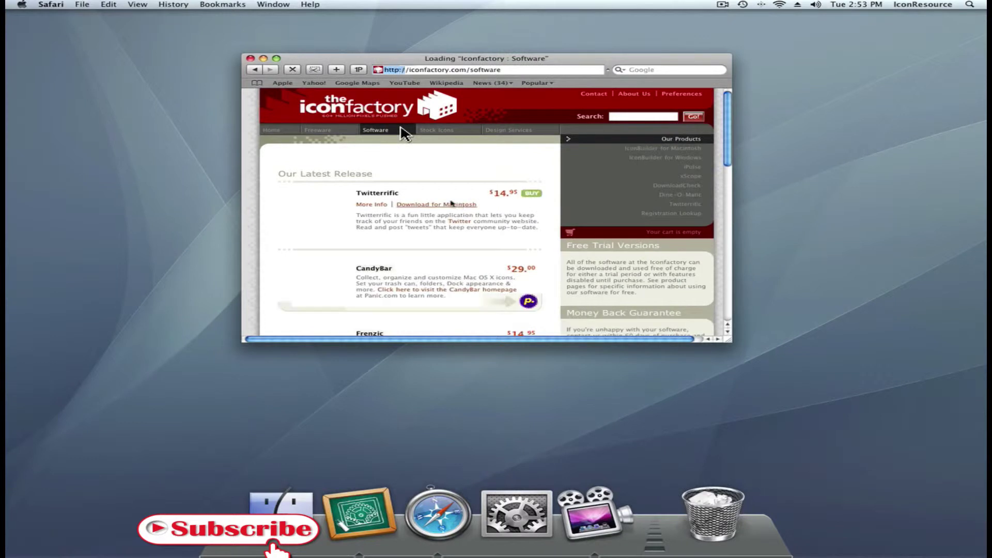
scroll(468, 190, down, 10)
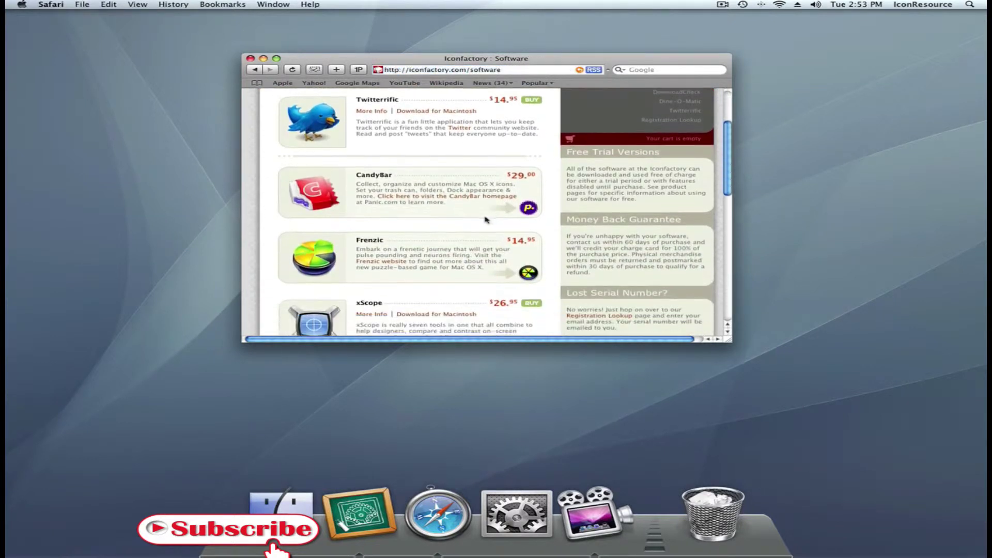
scroll(482, 221, down, 4)
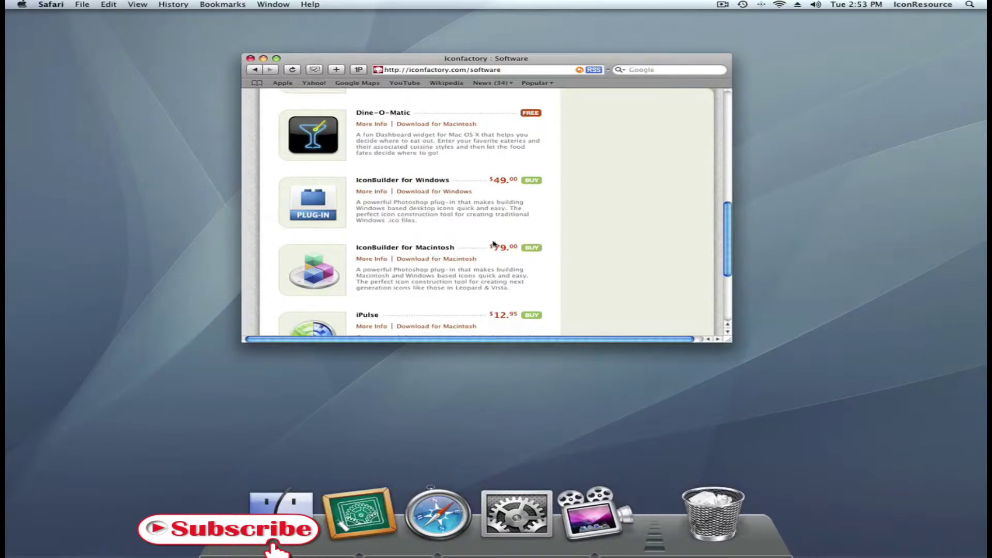
click(424, 260)
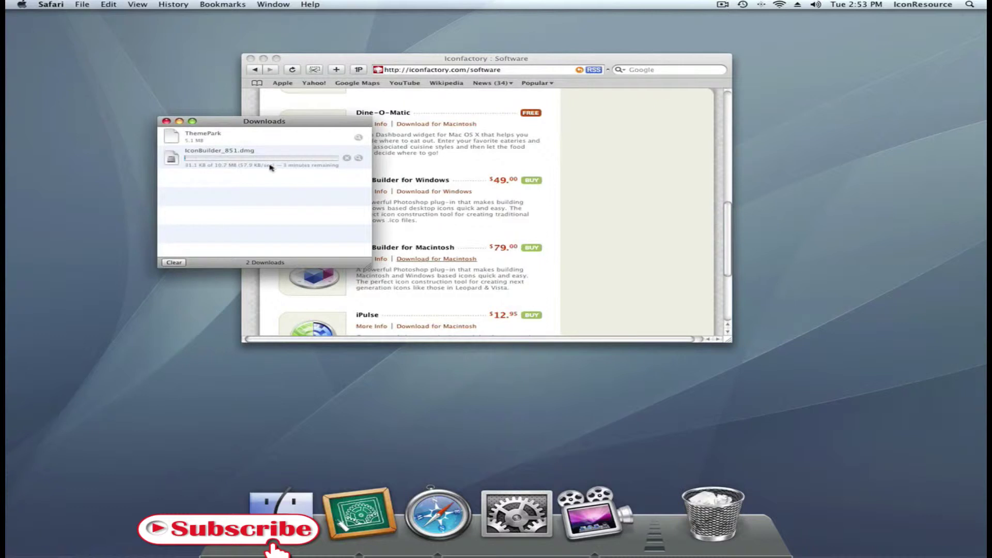
Move the Downloads window aside while IconBuilder_851.dmg downloads
drag(248, 125, 106, 137)
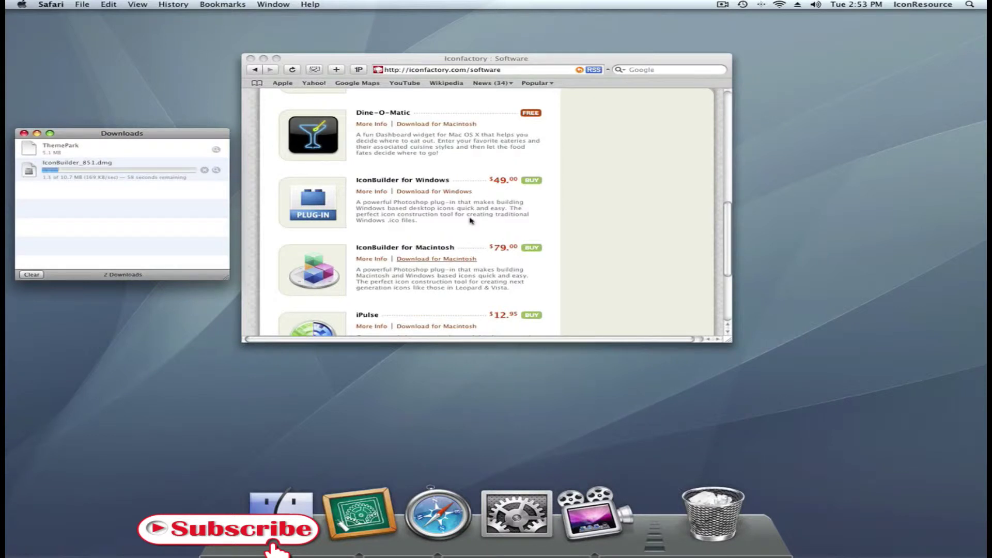
scroll(471, 221, down, 5)
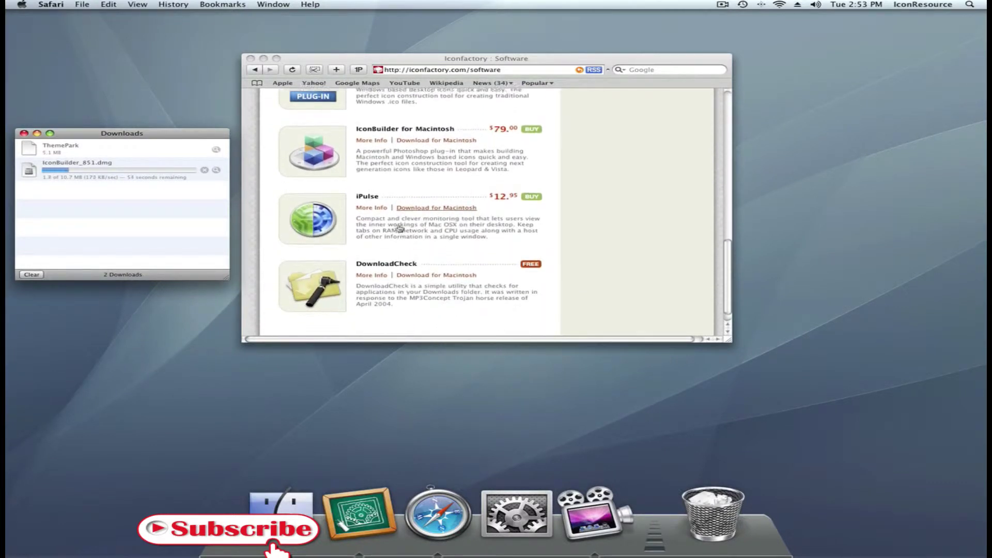
scroll(398, 238, up, 7)
scroll(392, 255, up, 5)
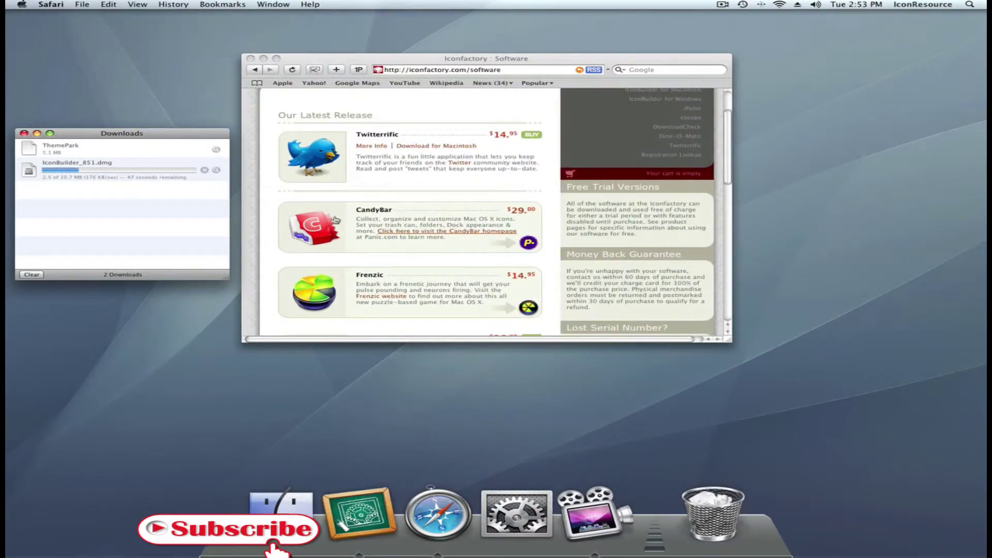
scroll(403, 219, up, 3)
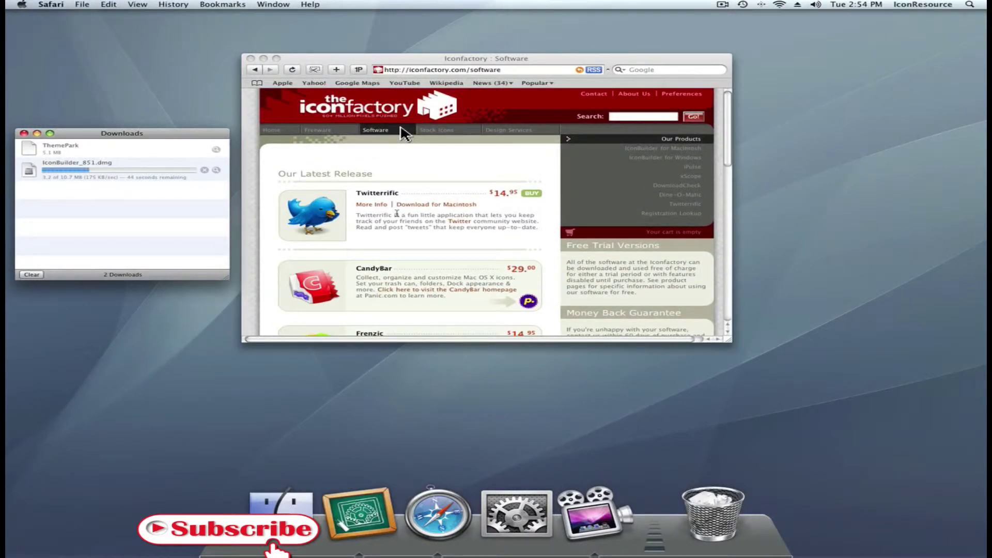
Open the Agua Leopard Folders link at the bottom of the Iconfactory Freeware page
click(403, 133)
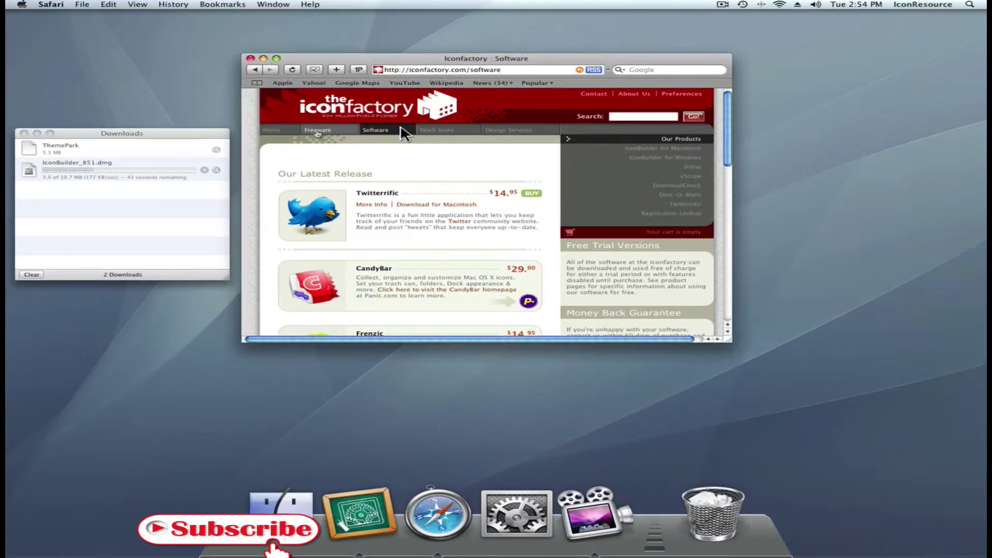
click(317, 130)
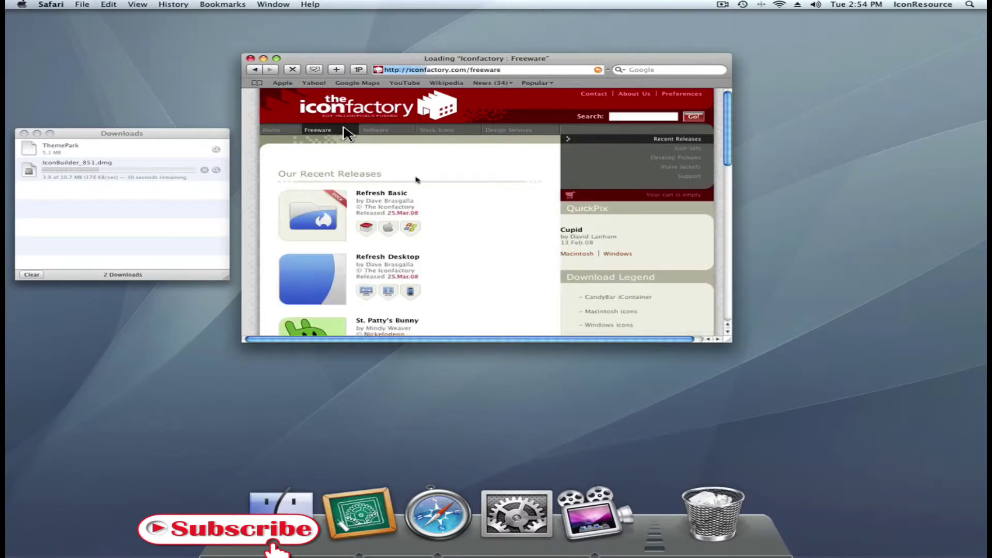
scroll(417, 180, down, 5)
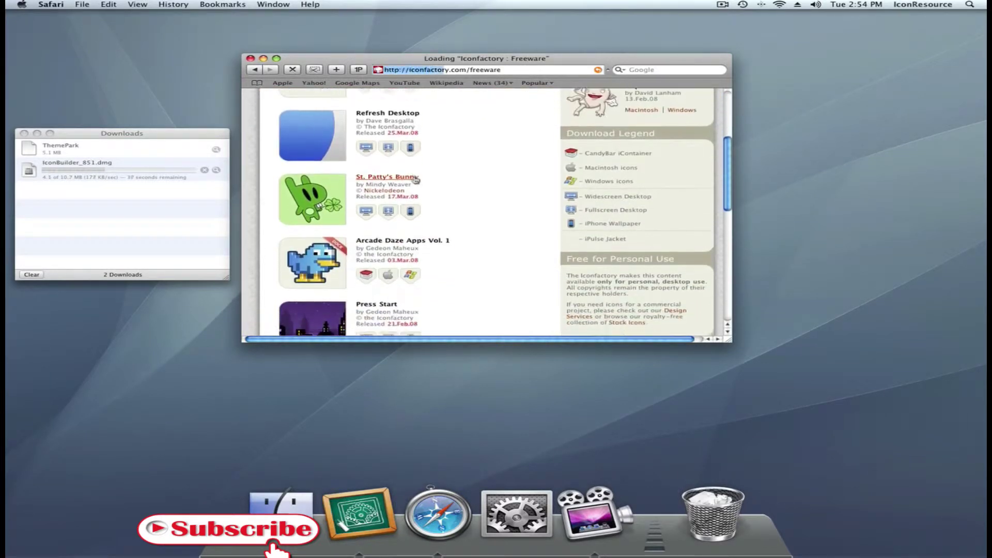
scroll(542, 178, down, 8)
scroll(541, 187, down, 3)
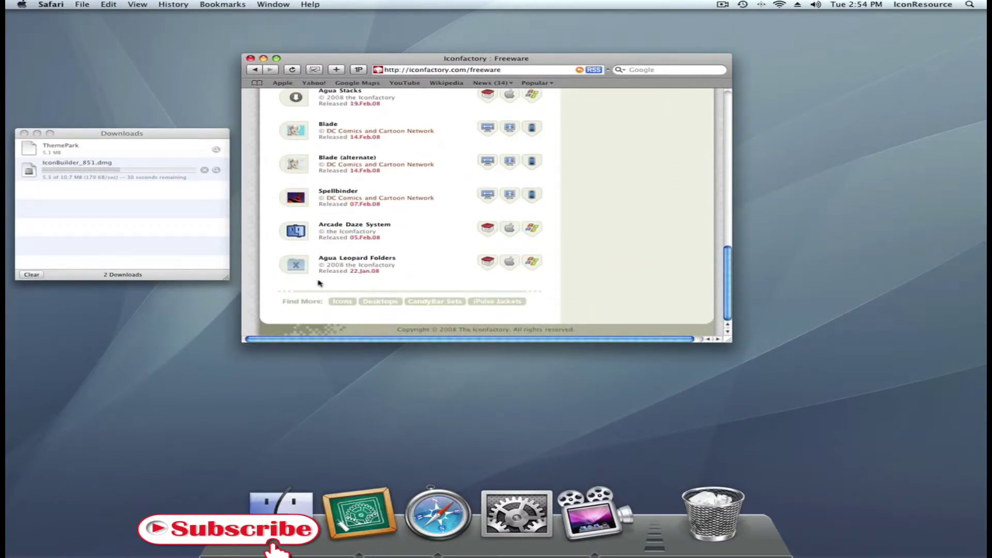
click(341, 258)
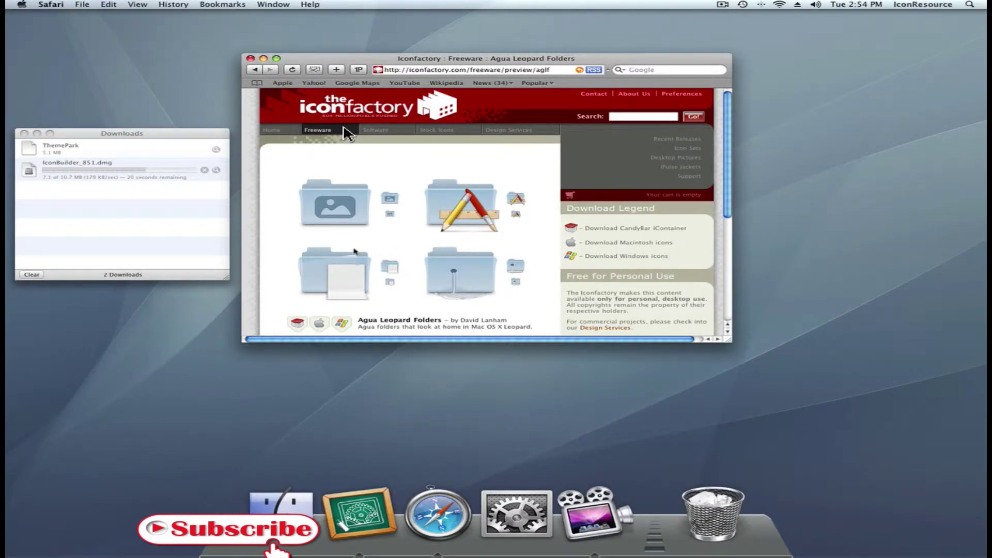
Close the Iconfactory window, clear the ThemePark download, and select IconBuilder_851.dmg
click(250, 58)
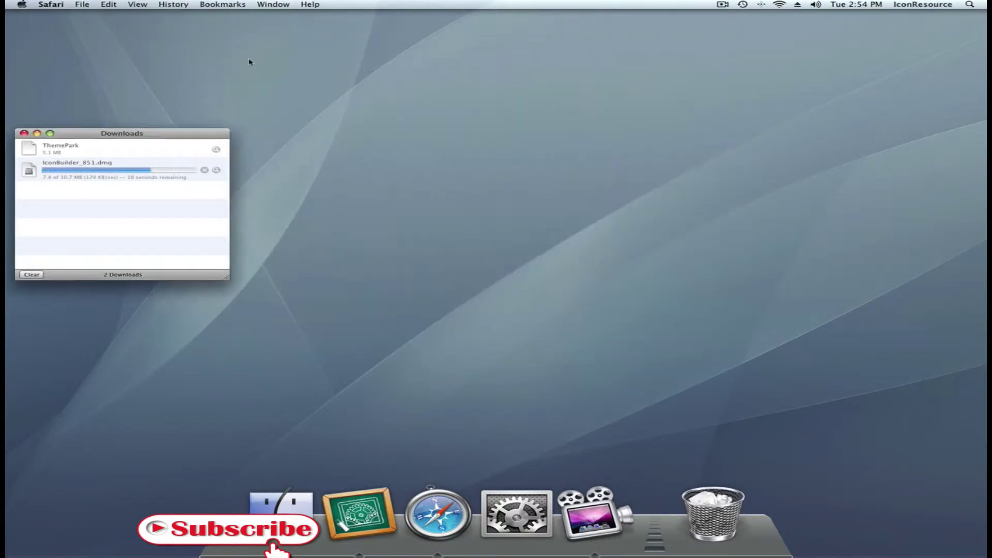
drag(187, 138, 540, 164)
click(389, 303)
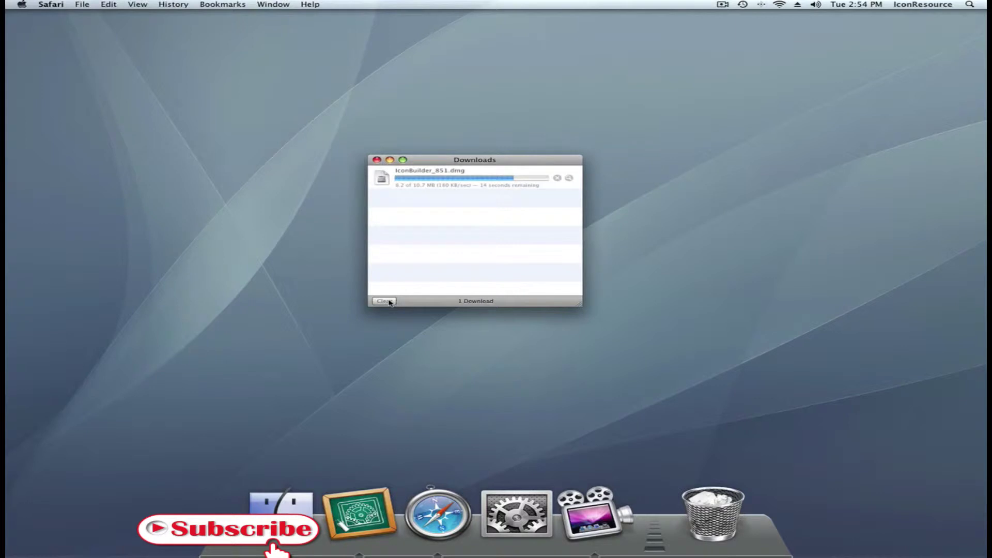
click(474, 182)
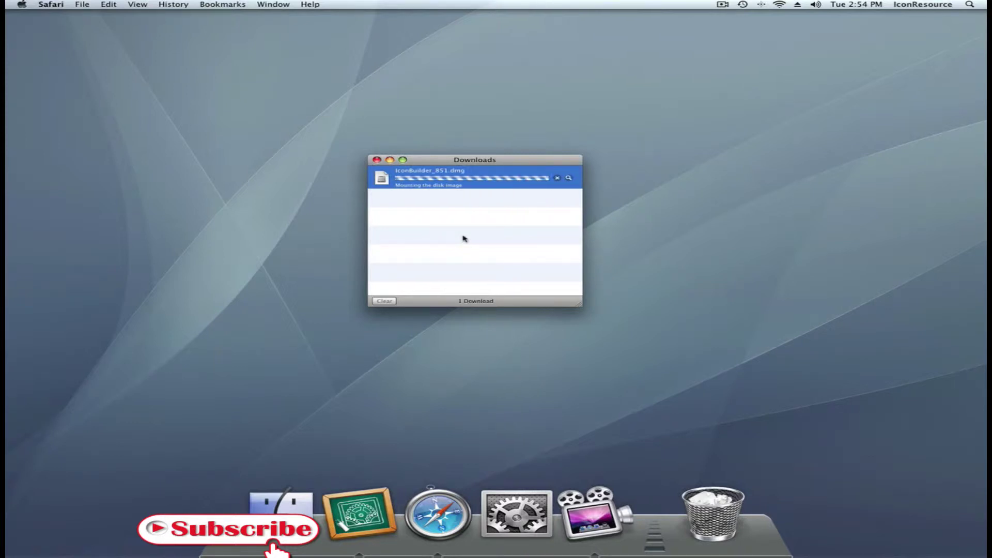
Close Downloads and open Expanded.psd from IconBuilder Essentials > IconBuilder Grid Files
click(376, 160)
drag(278, 22, 448, 74)
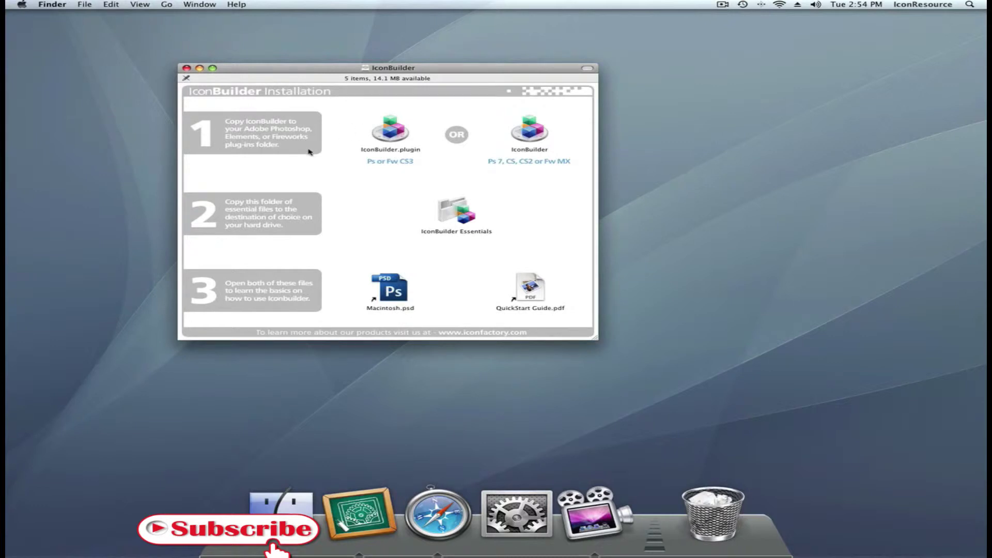
double_click(458, 216)
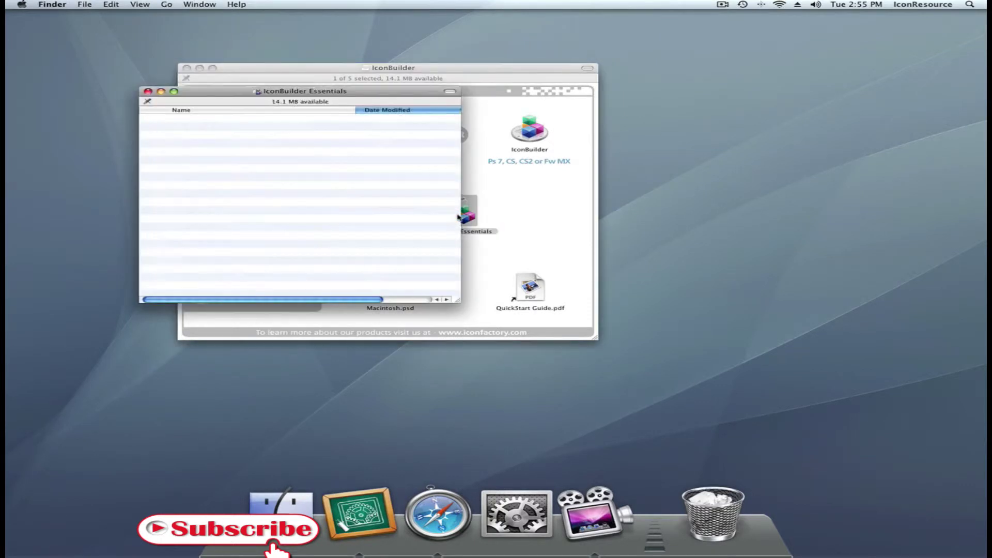
double_click(175, 178)
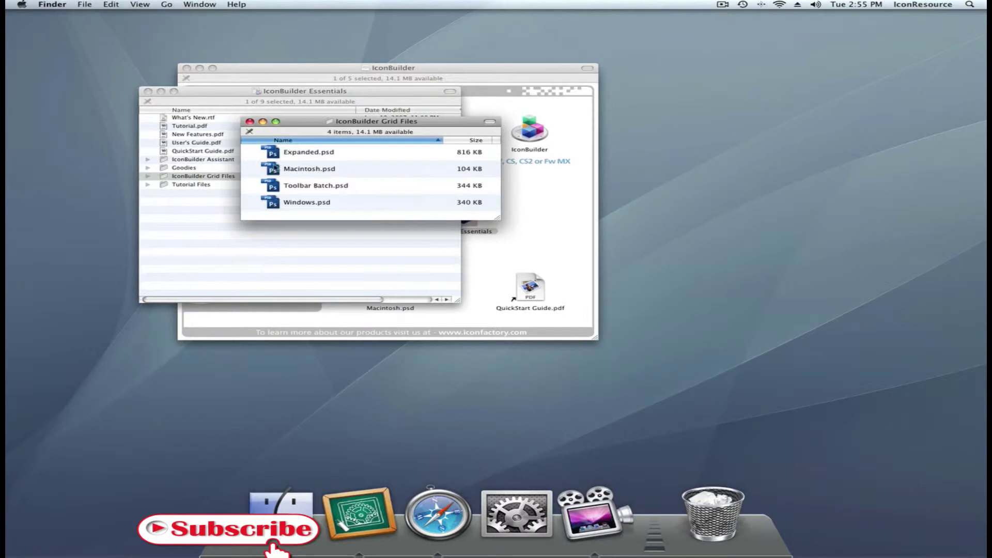
double_click(305, 154)
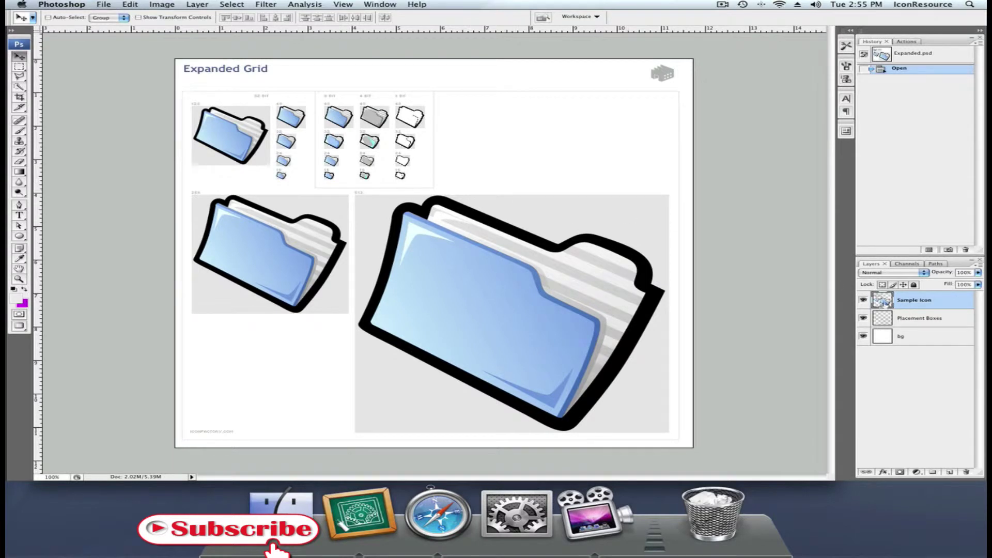
Hide the Sample Icon layer, then hide docucomp.psd's Background layer and select all
click(862, 299)
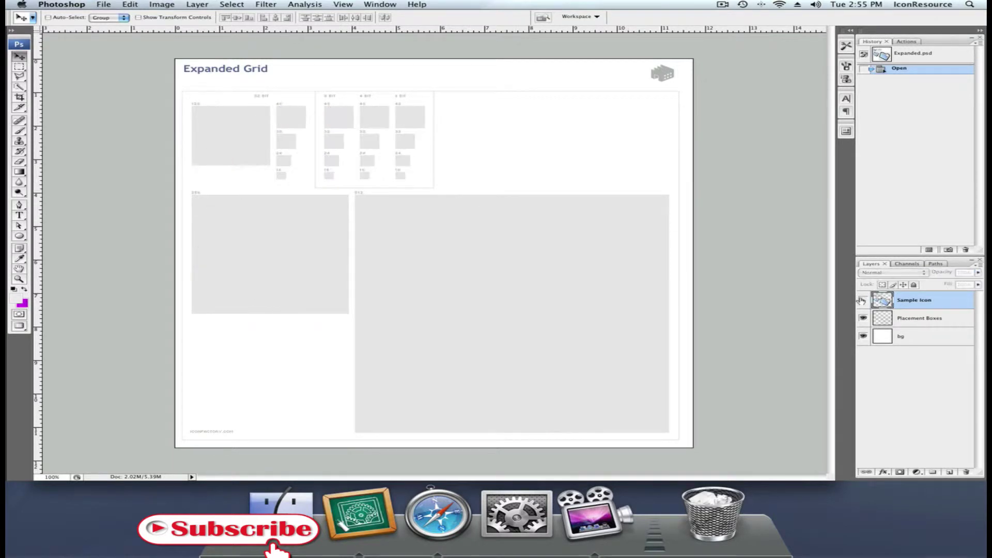
click(389, 6)
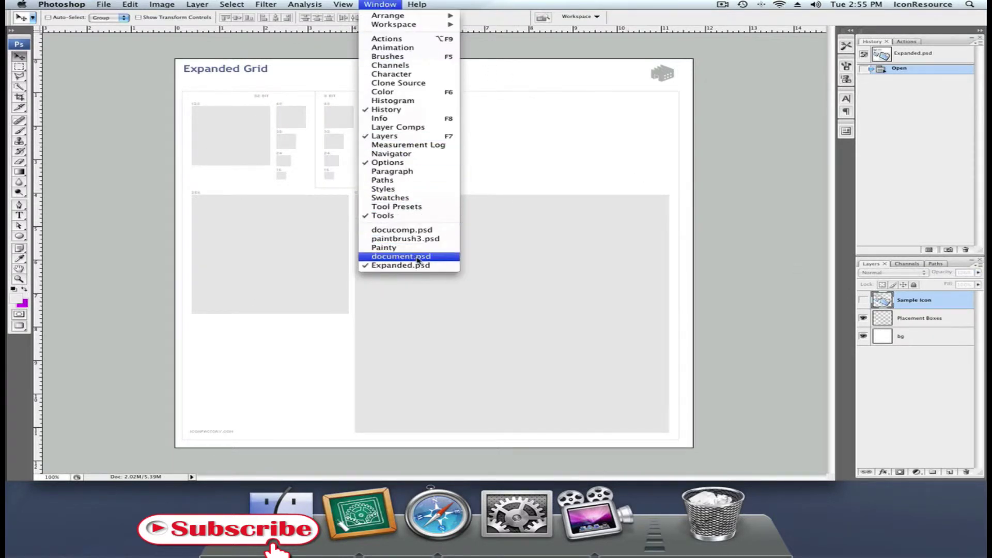
click(421, 229)
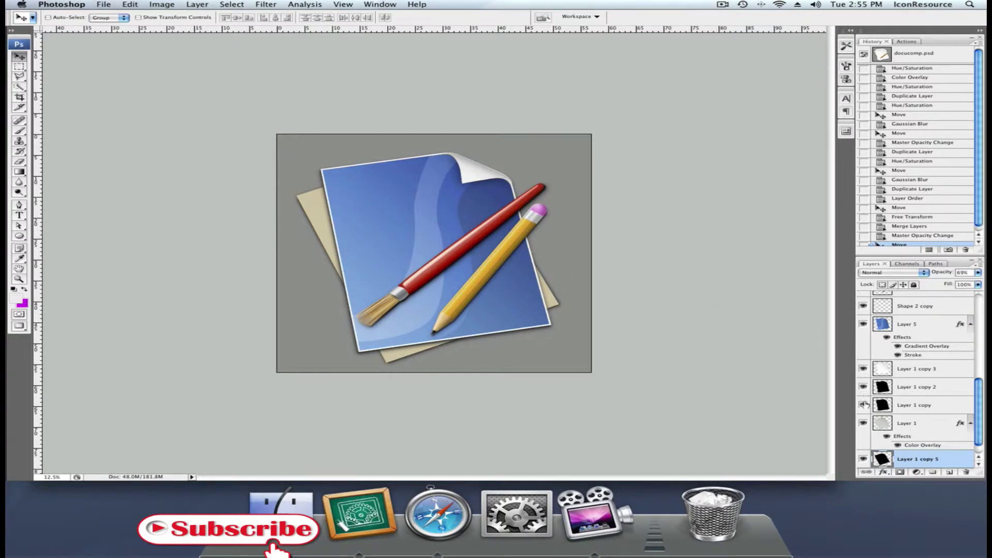
scroll(861, 408, down, 1)
click(862, 458)
key(super+a)
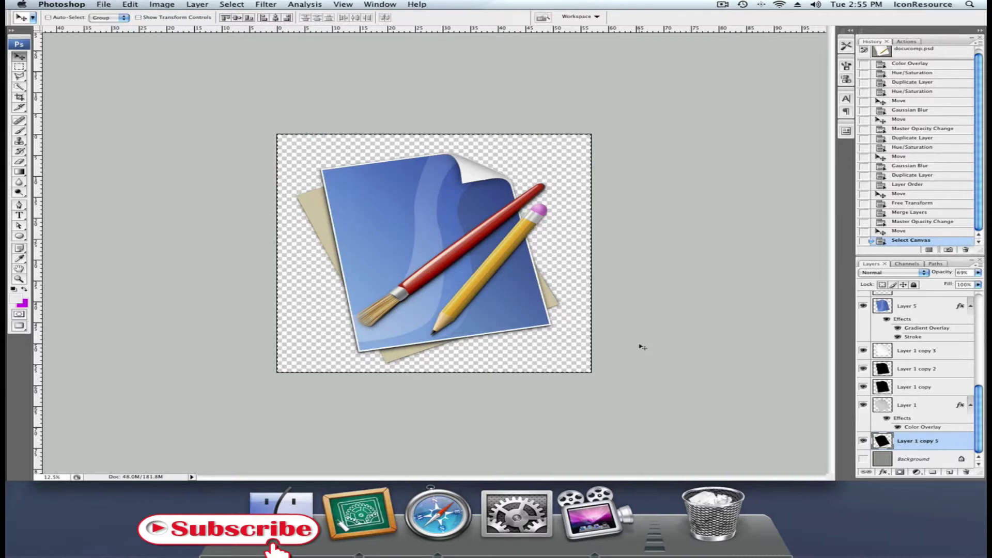
click(379, 4)
Paste the document icon into Expanded.psd as Layer 1 and drag it left
click(394, 265)
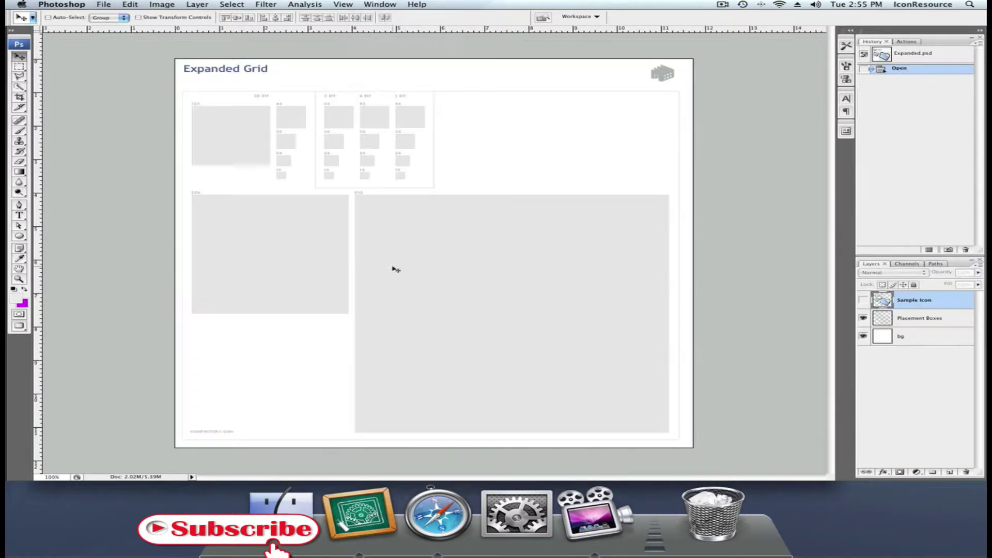
key(super+v)
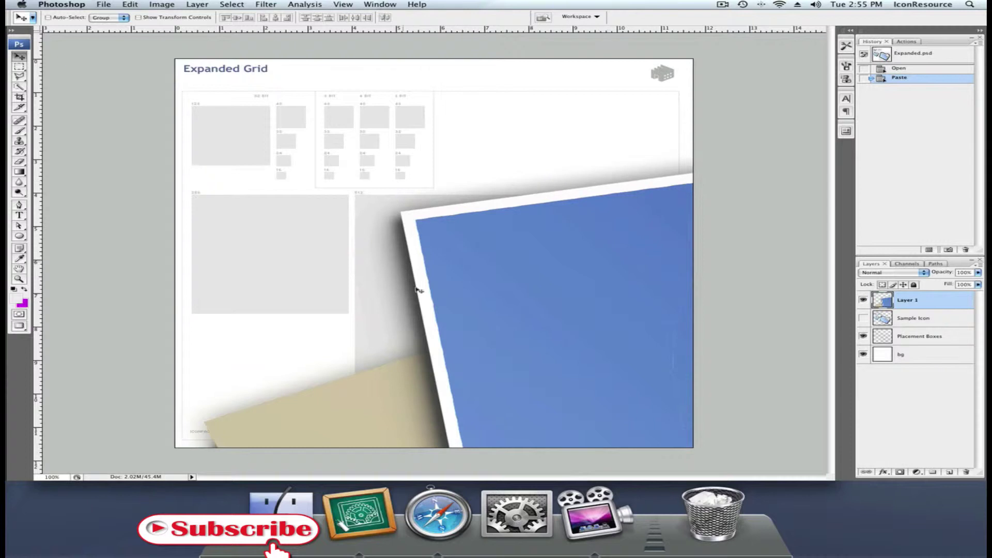
drag(551, 333, 232, 153)
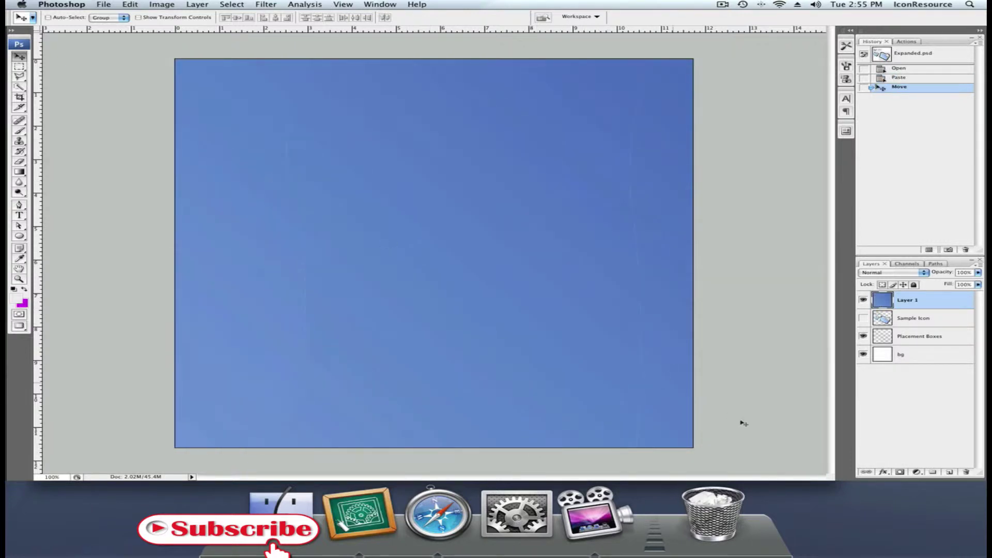
drag(667, 390, 362, 197)
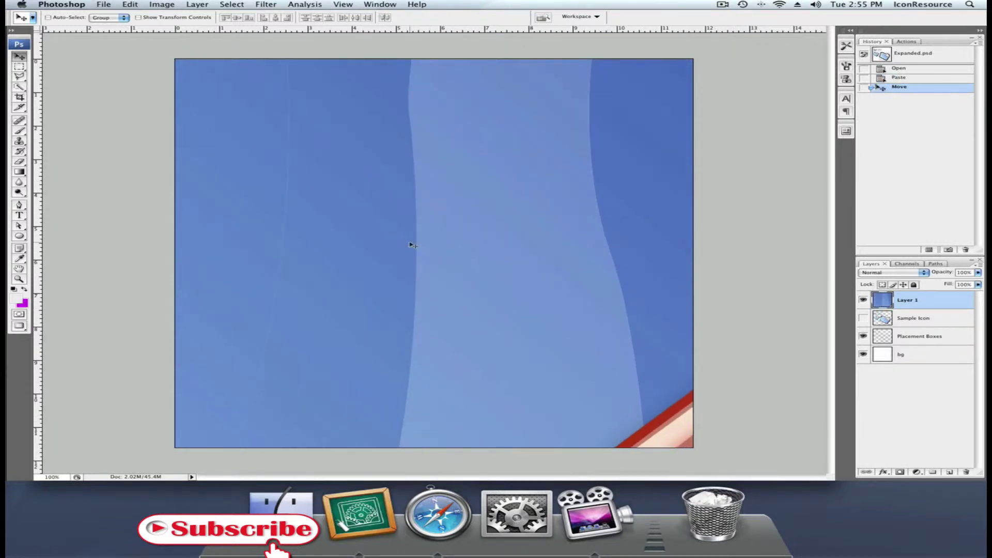
Free Transform the icon to about 13.7% and fit it into the 512 box
key(super+t)
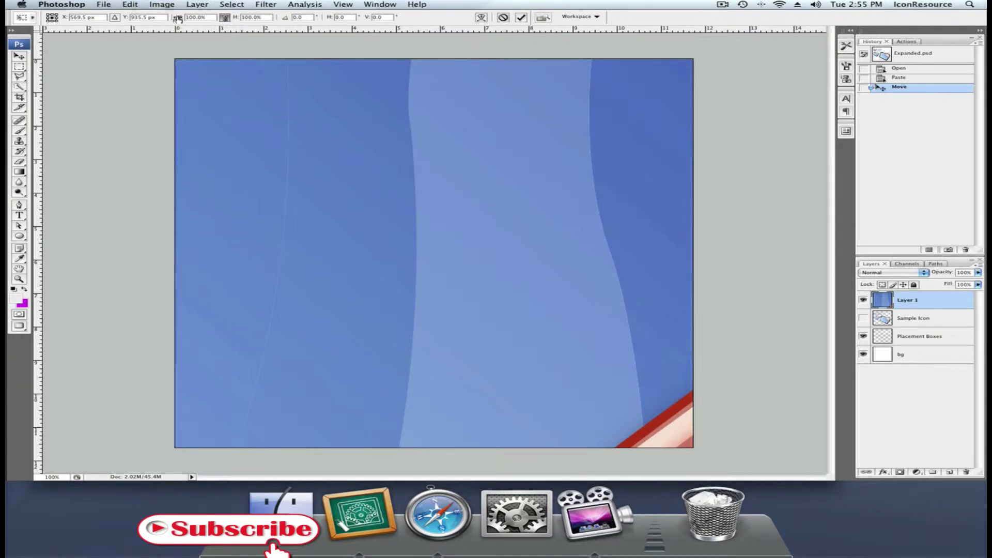
drag(178, 19, 132, 20)
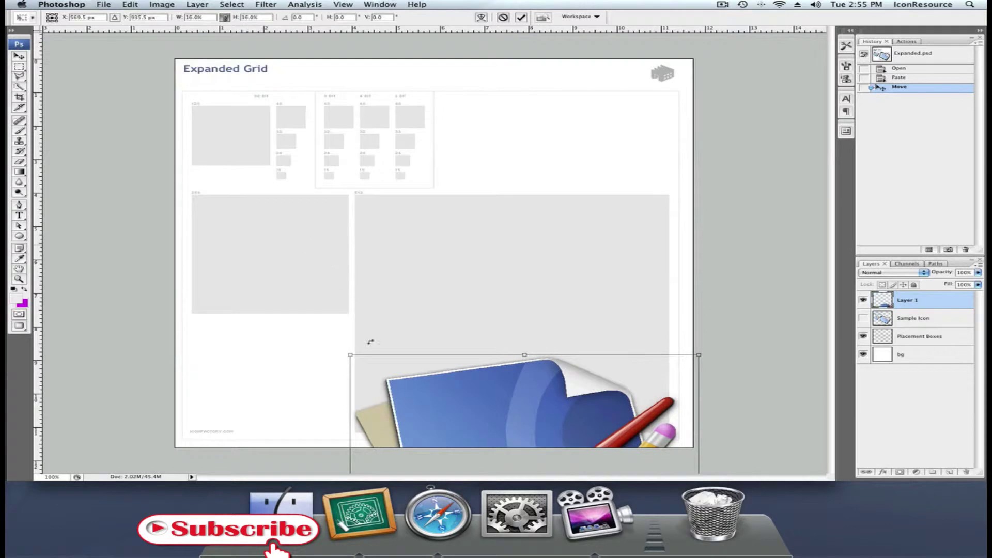
drag(425, 390, 394, 205)
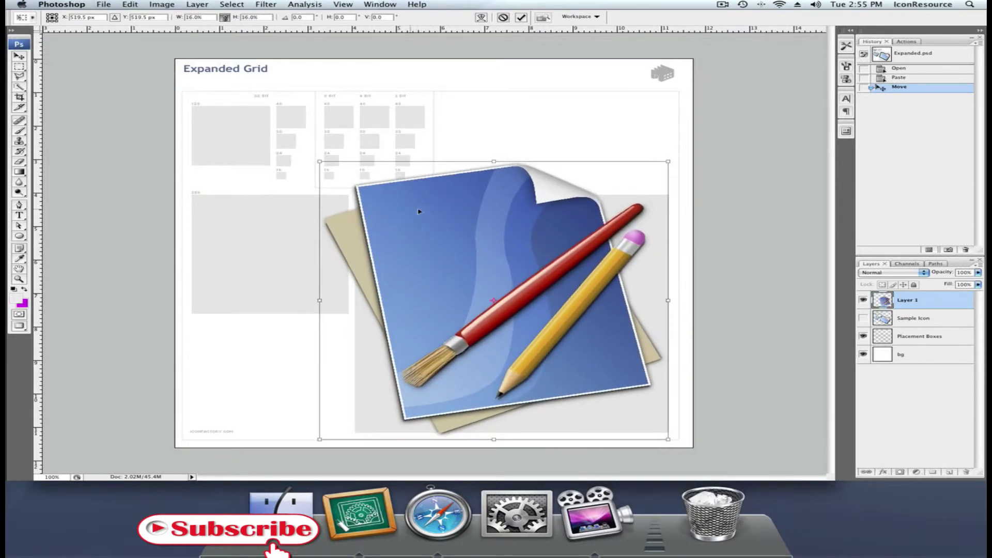
drag(668, 162, 598, 216)
drag(542, 250, 577, 230)
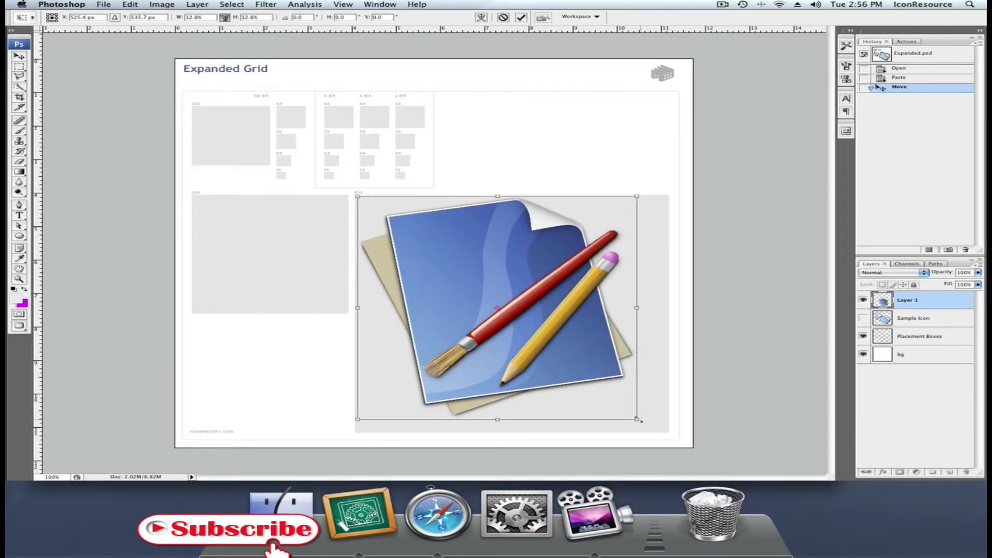
drag(639, 421, 654, 434)
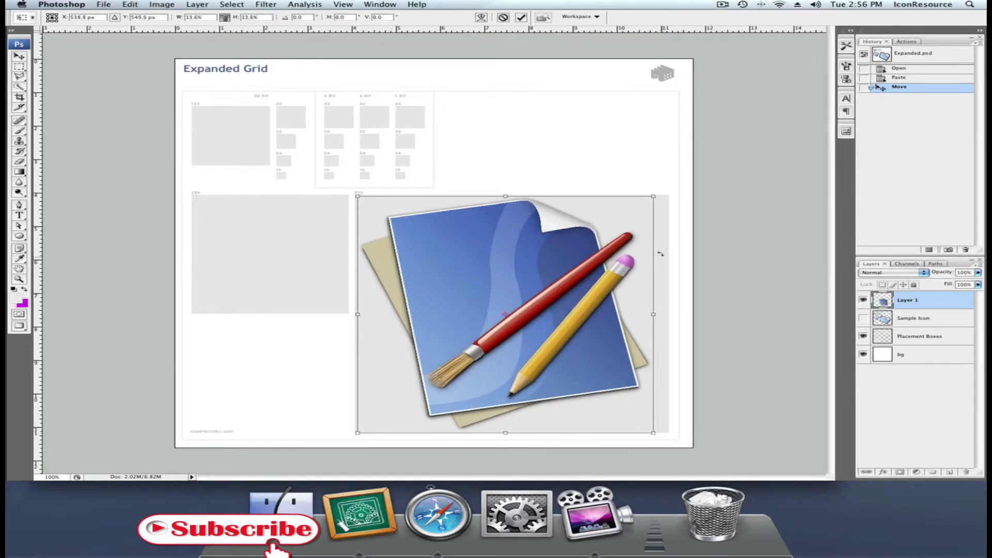
drag(657, 201, 662, 197)
key(Right)
key(Right)
key(Right)
key(Right)
key(Right)
key(Right)
key(Right)
key(Right)
key(Right)
key(Right)
key(Right)
key(Right)
key(Right)
key(Right)
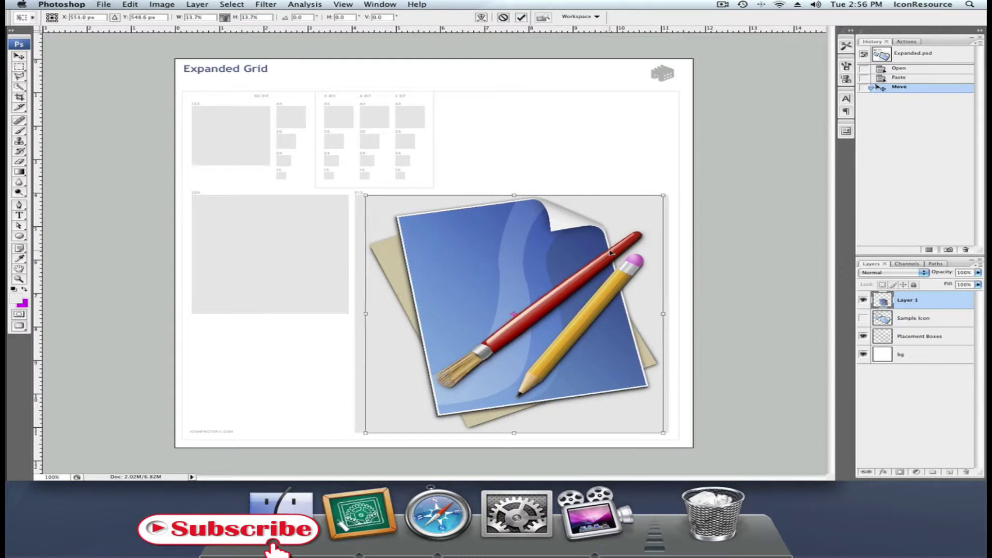
key(Return)
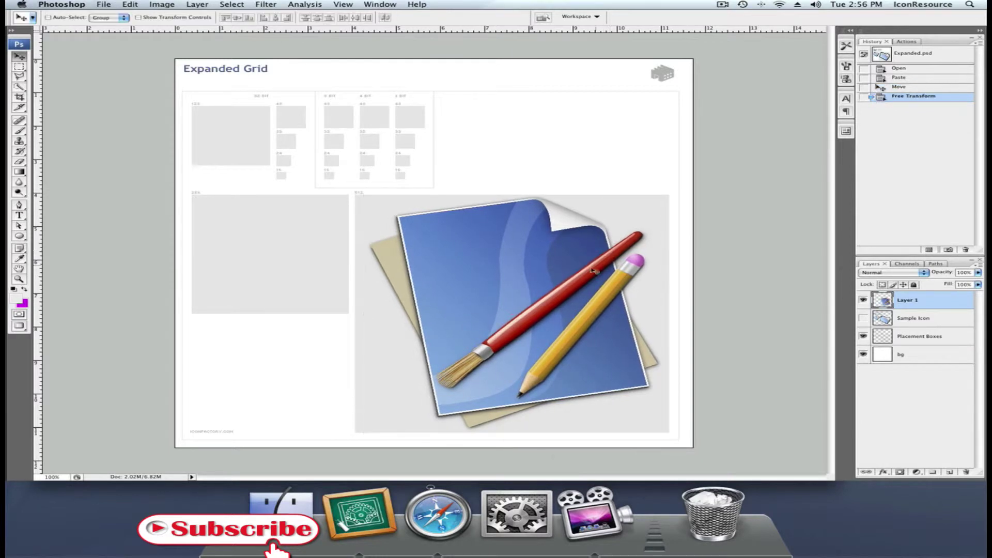
Check the 512 icon's fit by toggling the placement boxes and zooming in
click(863, 335)
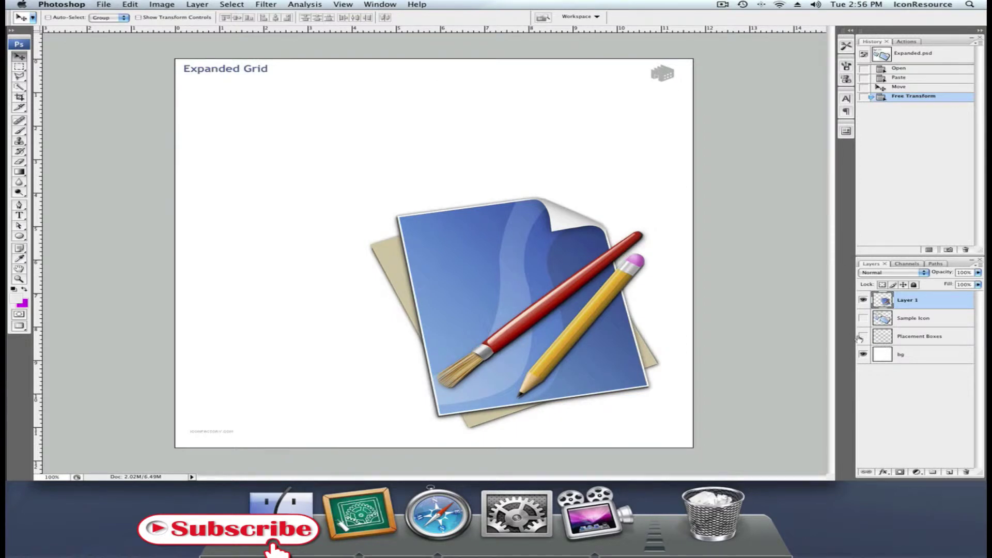
click(862, 336)
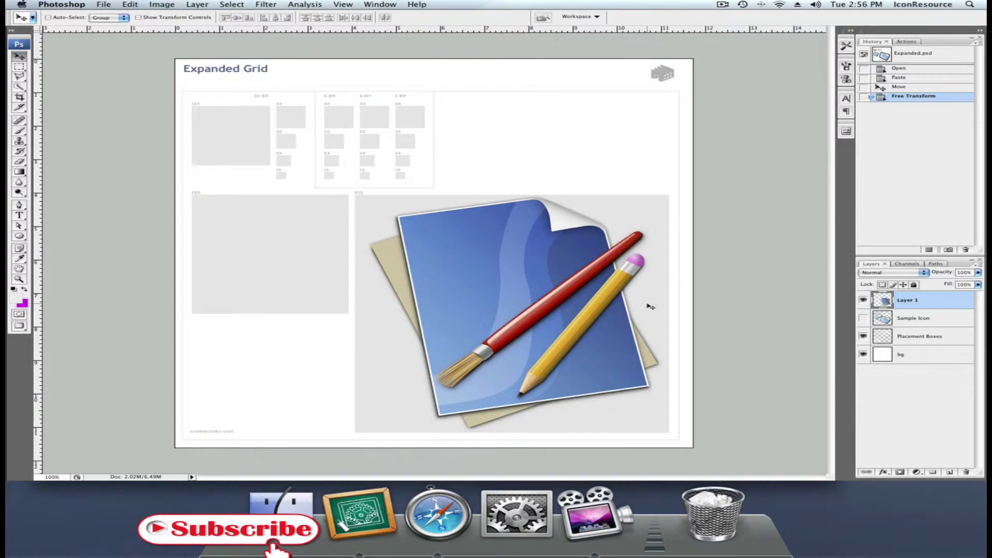
key(super+equal)
key(super+equal)
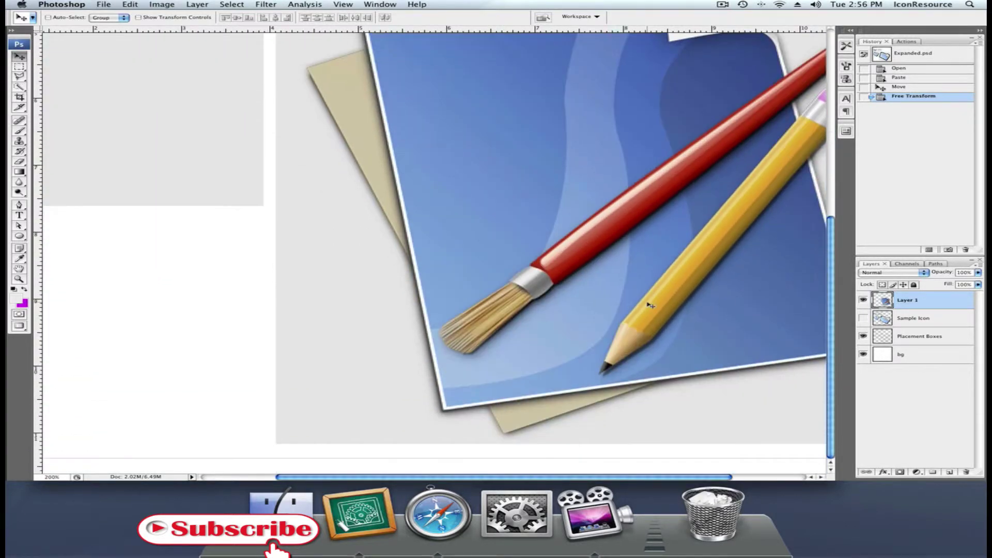
key(super+equal)
key(super+alt+0)
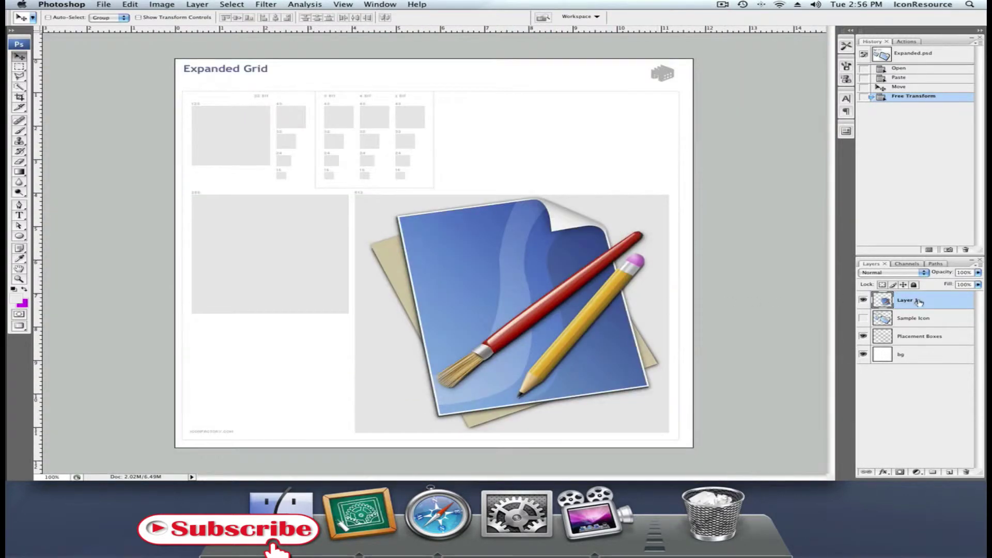
Duplicate Layer 1, scale the copy proportionally to 50%, and move it into the 256 box
right_click(930, 299)
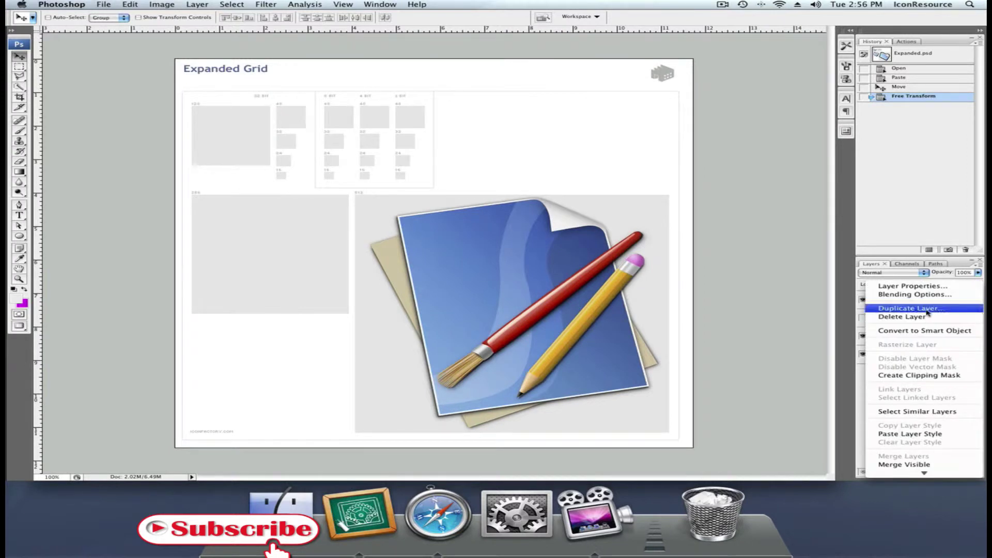
click(925, 308)
click(620, 160)
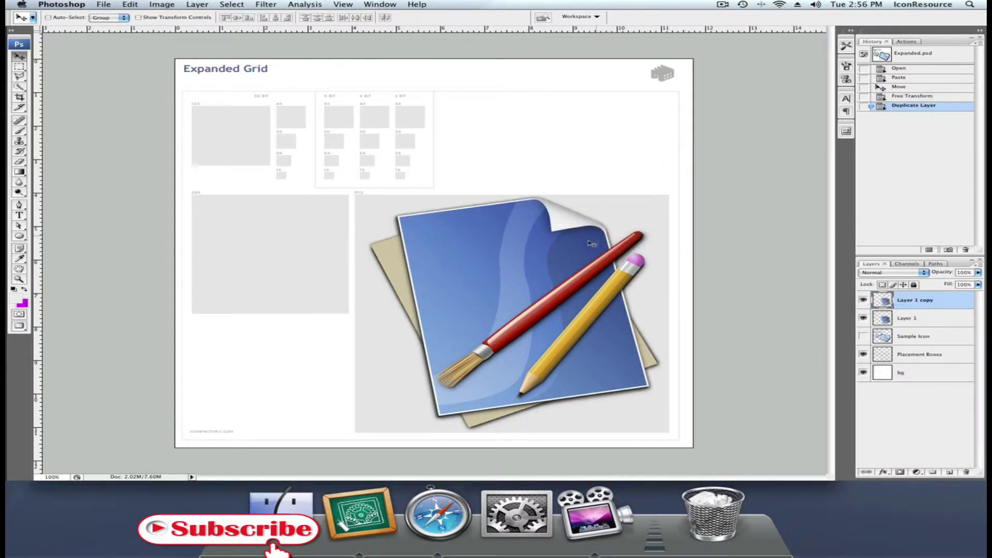
drag(588, 246, 407, 236)
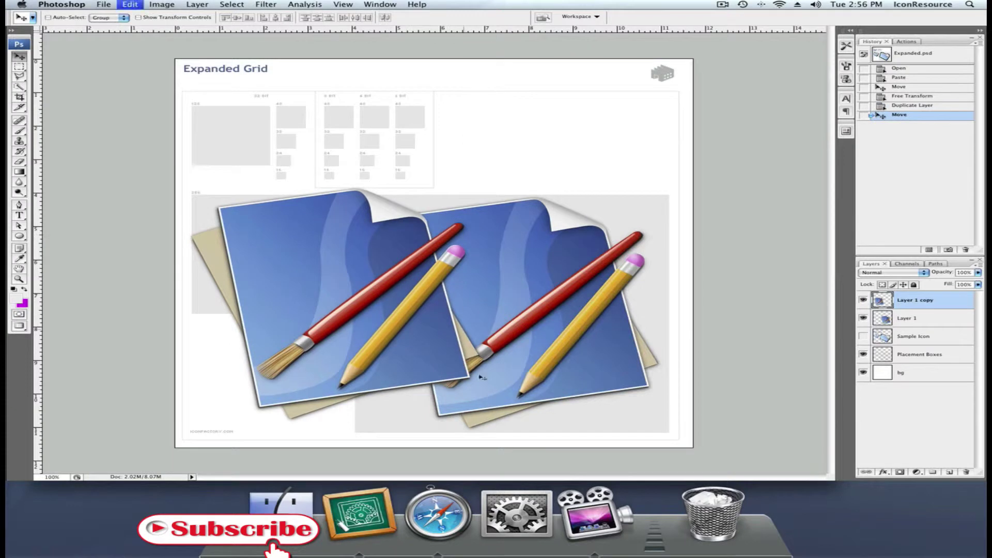
key(super+t)
click(224, 18)
click(212, 18)
text(50)
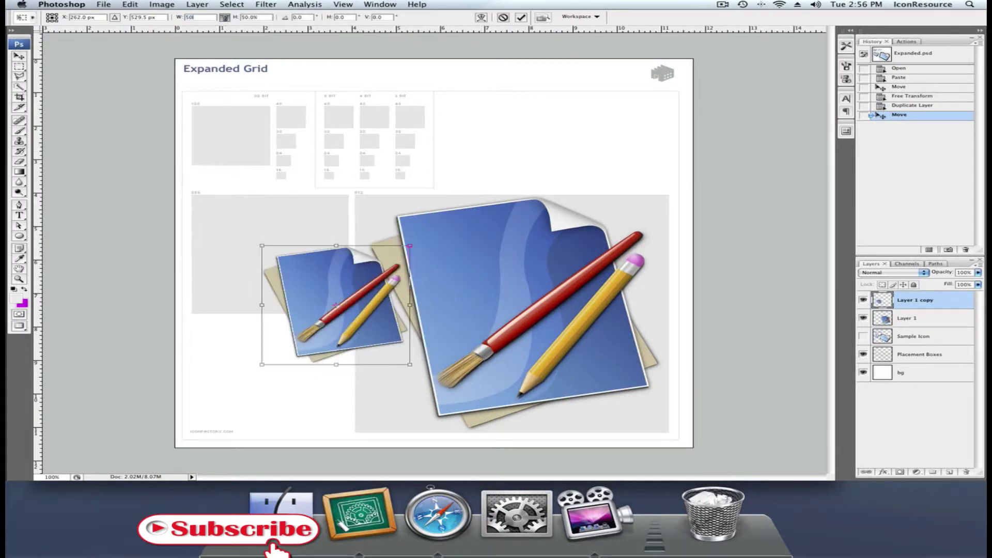
click(520, 18)
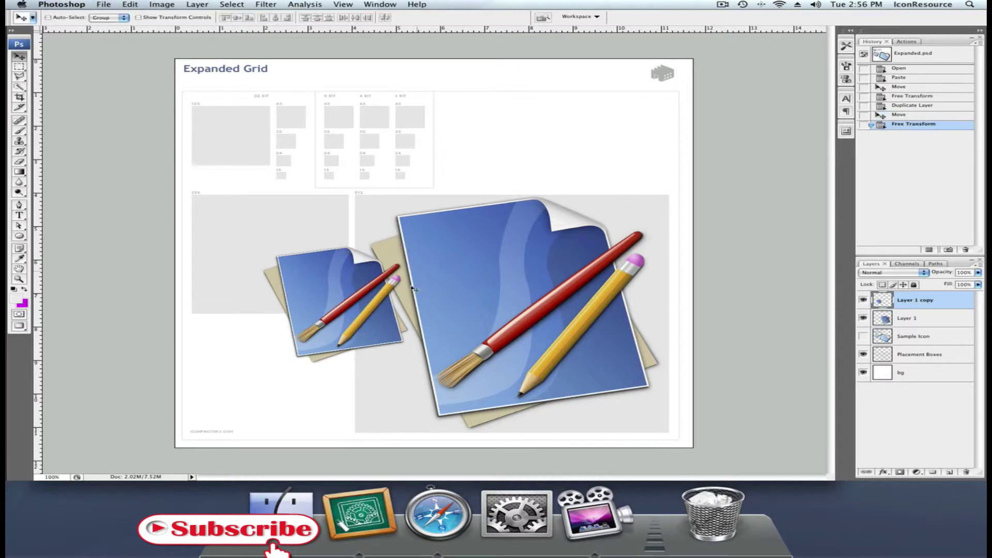
drag(412, 288, 323, 231)
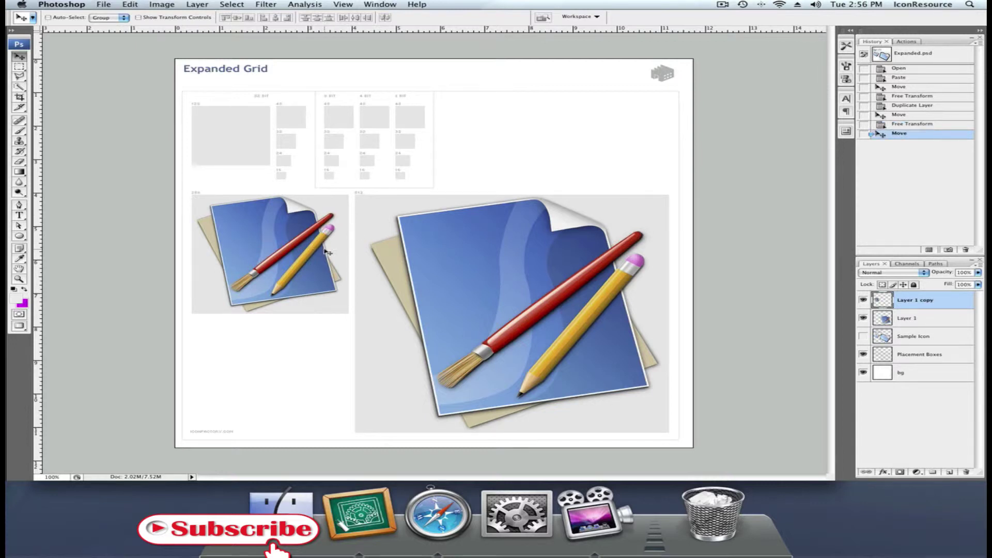
Reselect Layer 1 and select the whole canvas
super+click(522, 267)
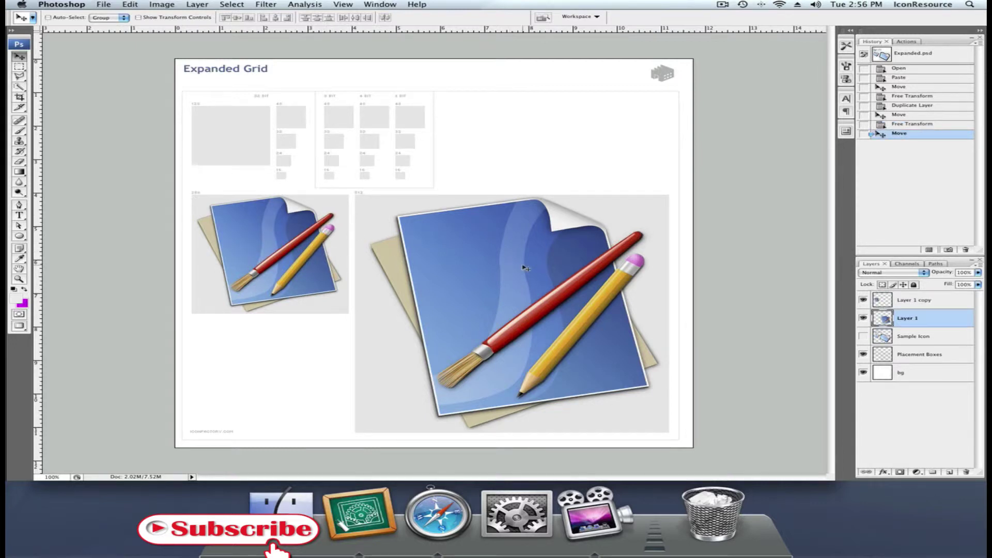
click(229, 3)
click(233, 15)
Copy Merged and paste the icon into a new 512×512 px document
click(130, 4)
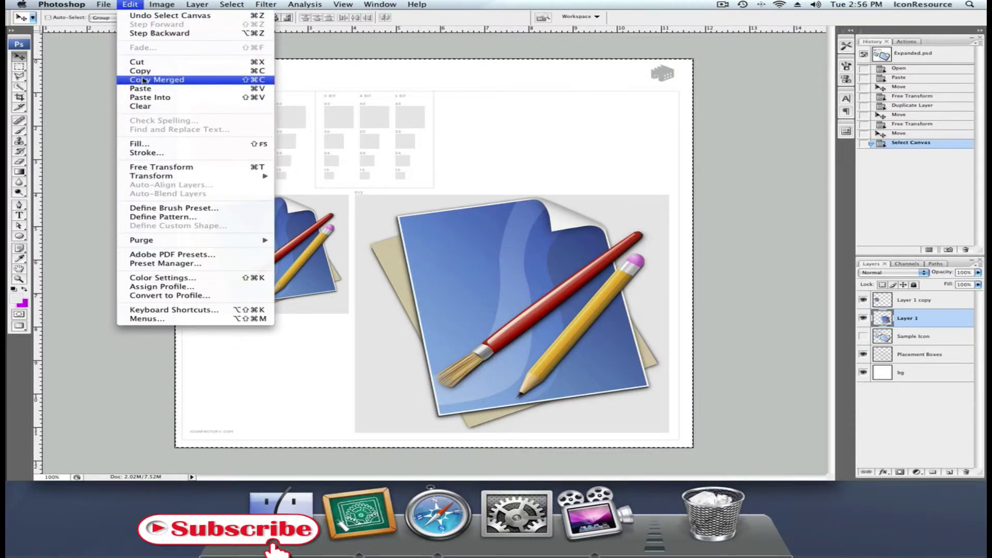
click(145, 81)
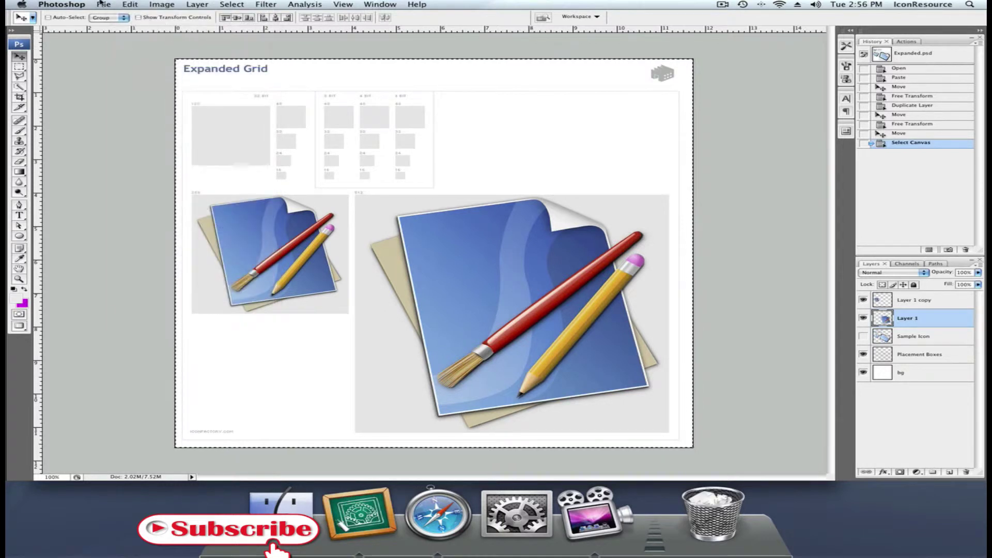
click(130, 5)
click(124, 14)
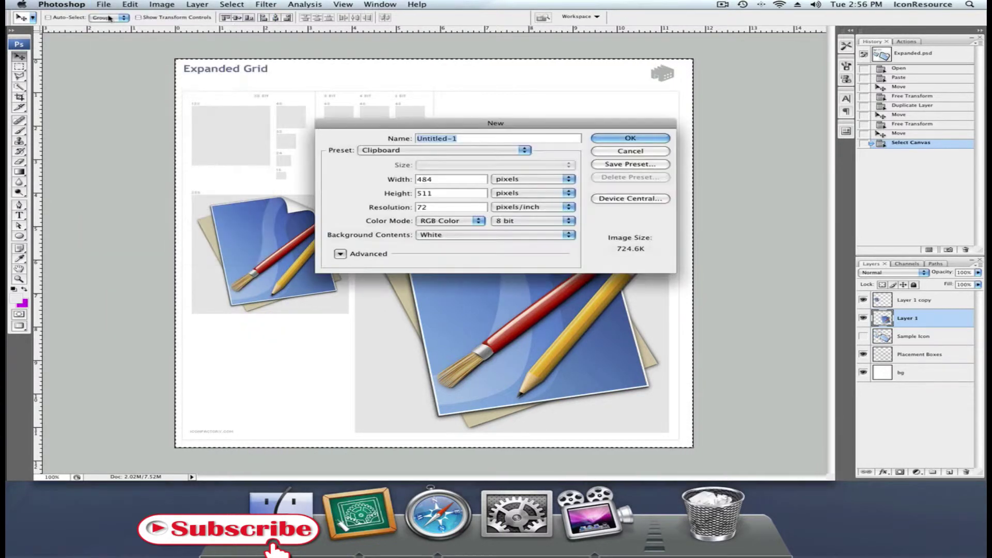
text(512)
key(Tab)
text(512)
key(Return)
key(super+v)
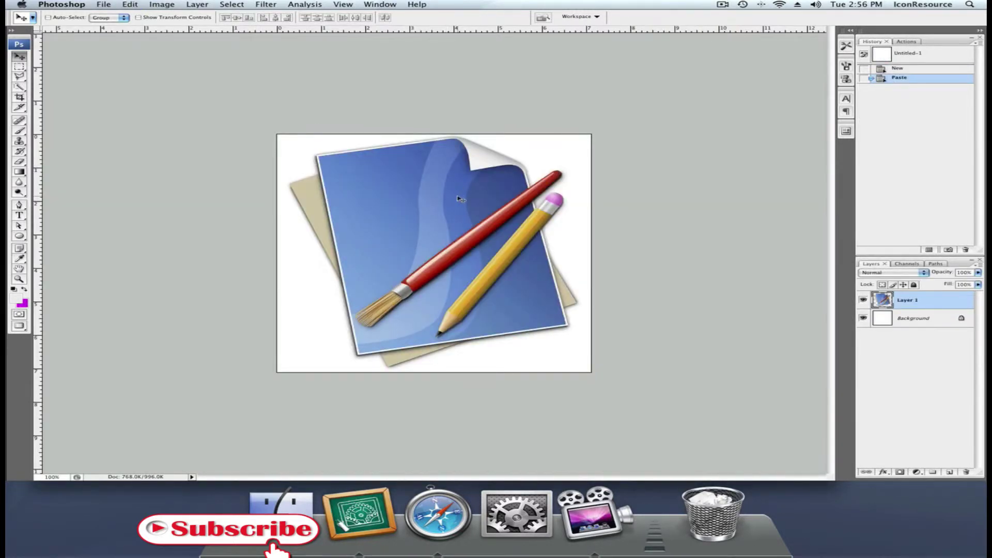
key(Up)
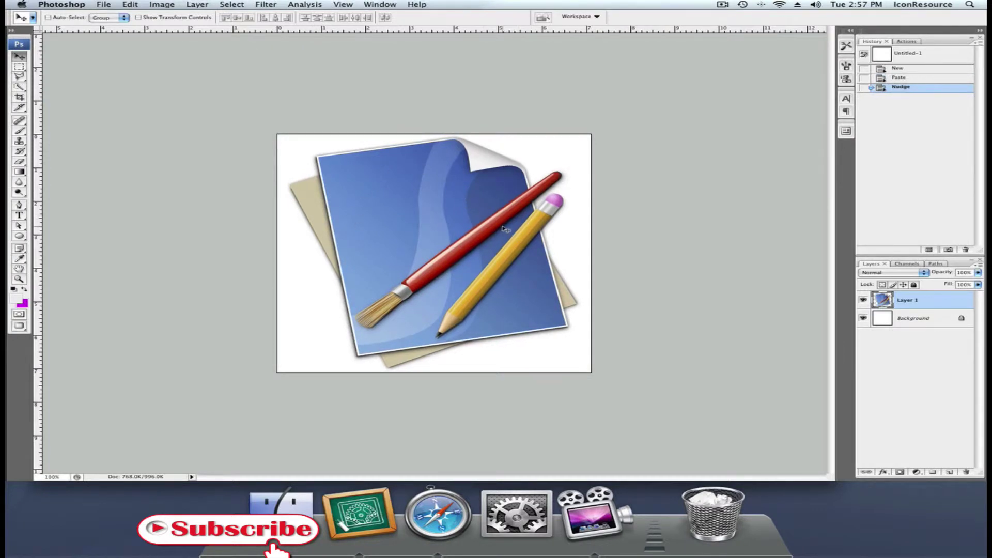
Resize the image to 128 px with Bicubic Sharper, then select all
click(167, 4)
click(191, 75)
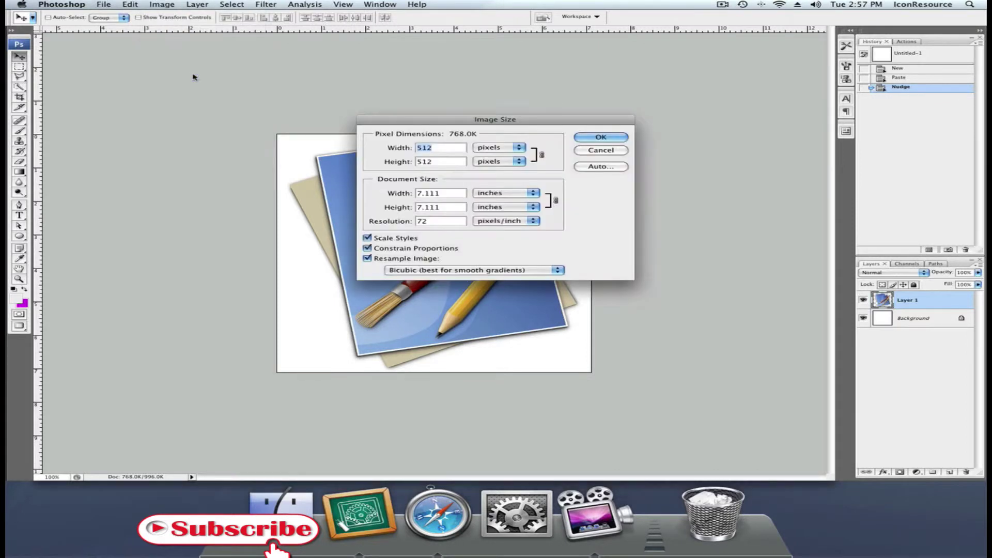
text(128)
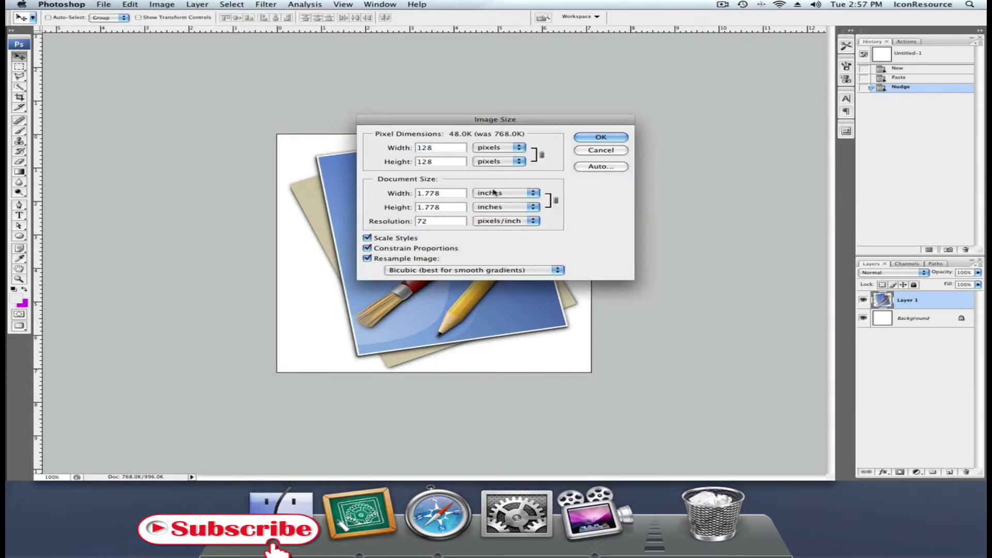
click(500, 270)
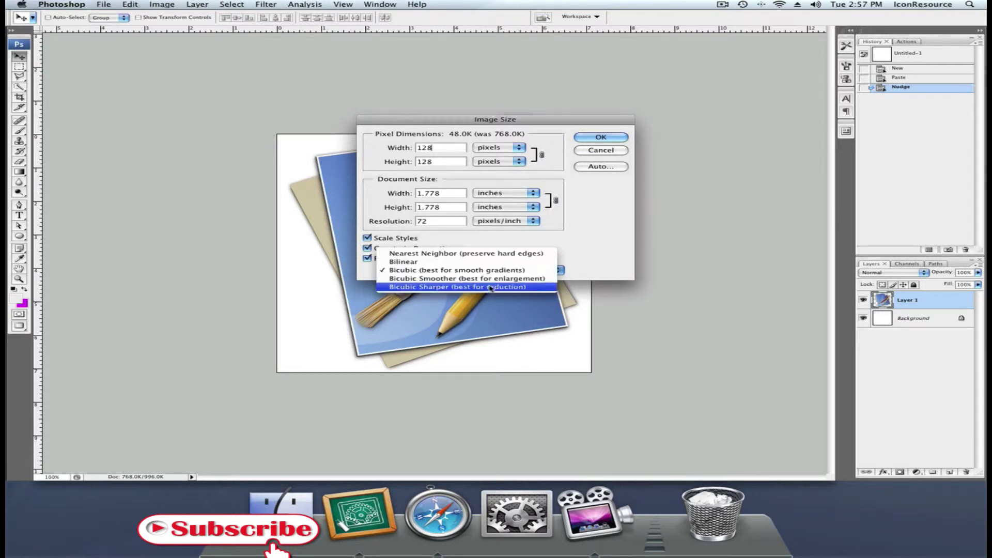
click(486, 287)
click(585, 140)
key(super+plus)
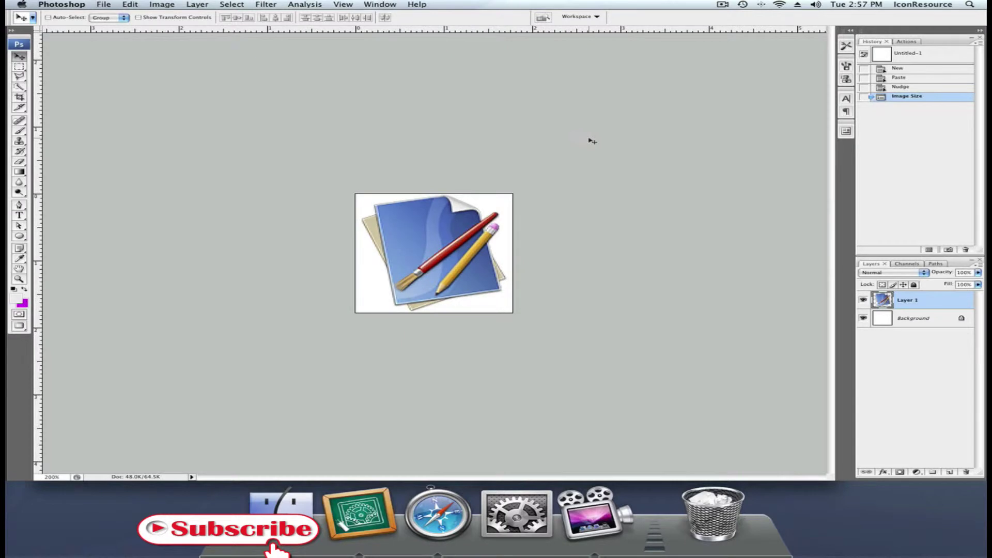
key(super+minus)
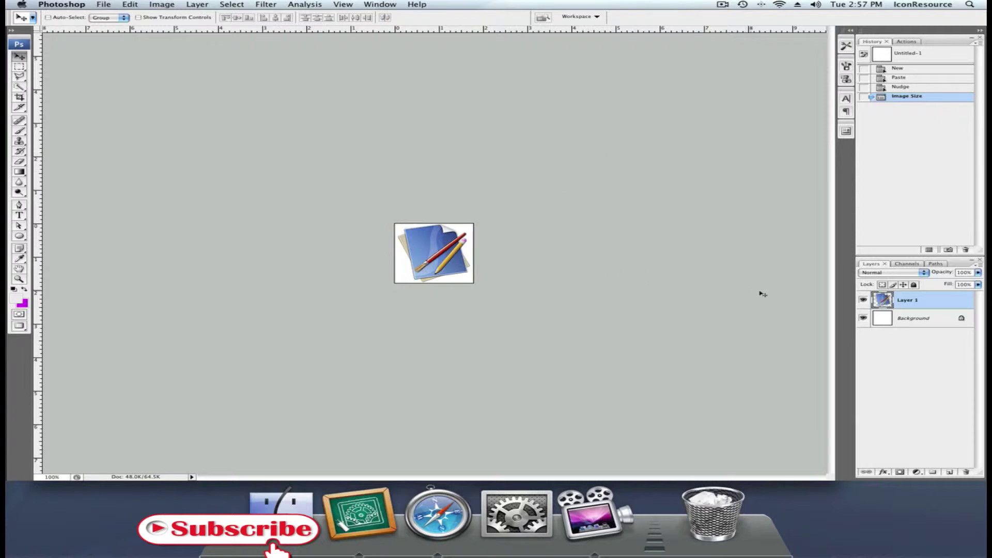
key(super+a)
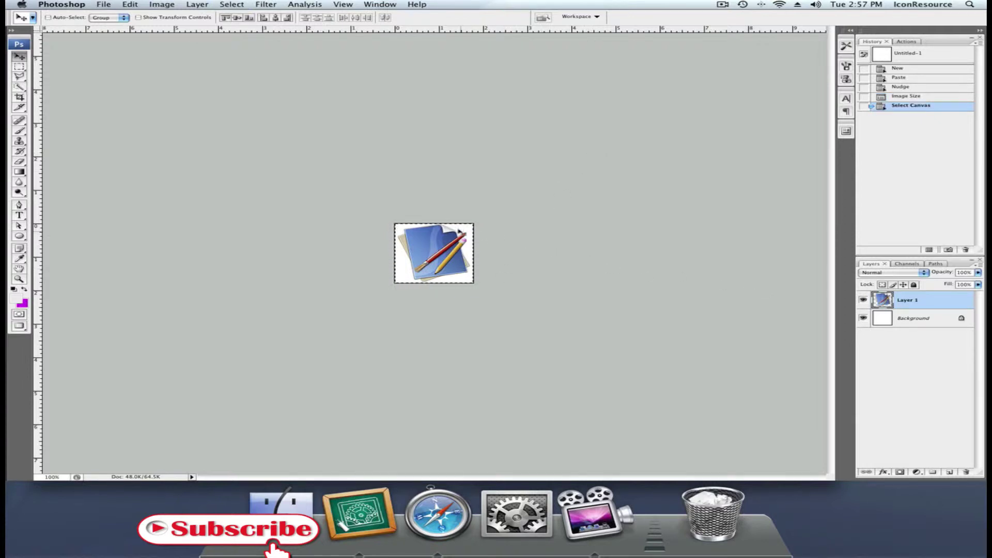
Bring the 128 px icon into Expanded.psd as Layer 2 and place it in the 128 box
click(379, 5)
click(398, 266)
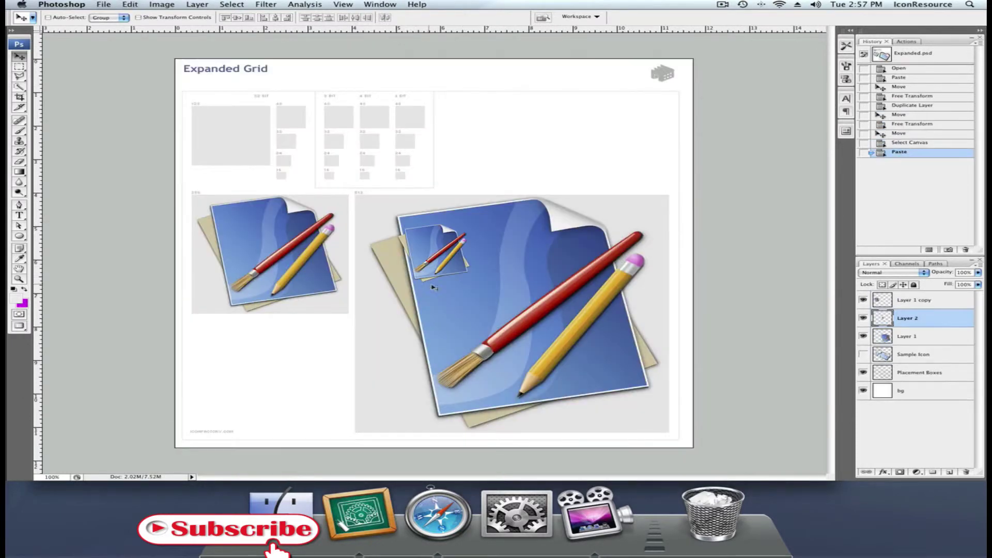
mouse_move(456, 278)
mouse_down()
mouse_move(481, 280)
mouse_move(455, 279)
mouse_move(466, 280)
mouse_up()
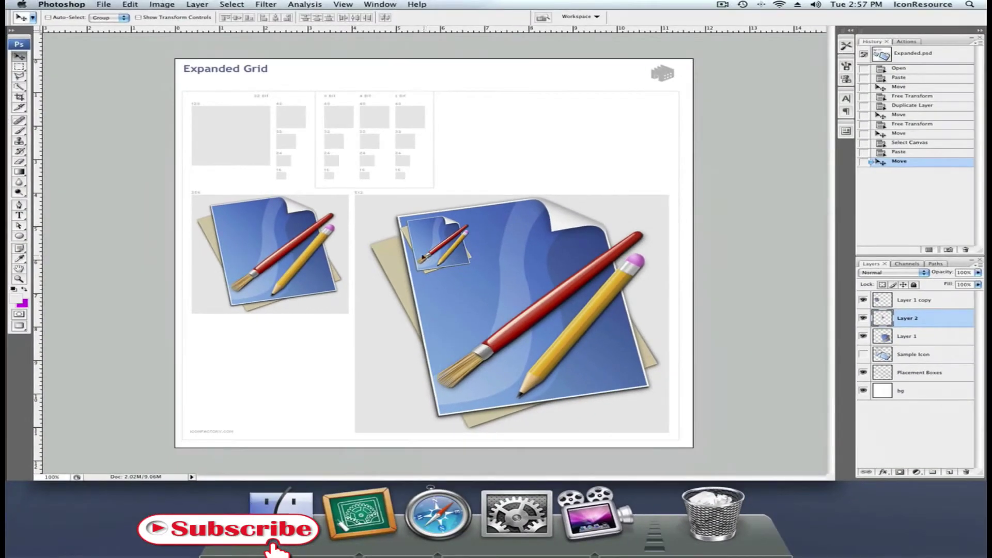
drag(432, 265, 138, 113)
drag(267, 180, 201, 143)
Zoom in on the top-left 128 icon and pick the lasso selection tool
key(z)
drag(341, 84, 172, 189)
click(19, 55)
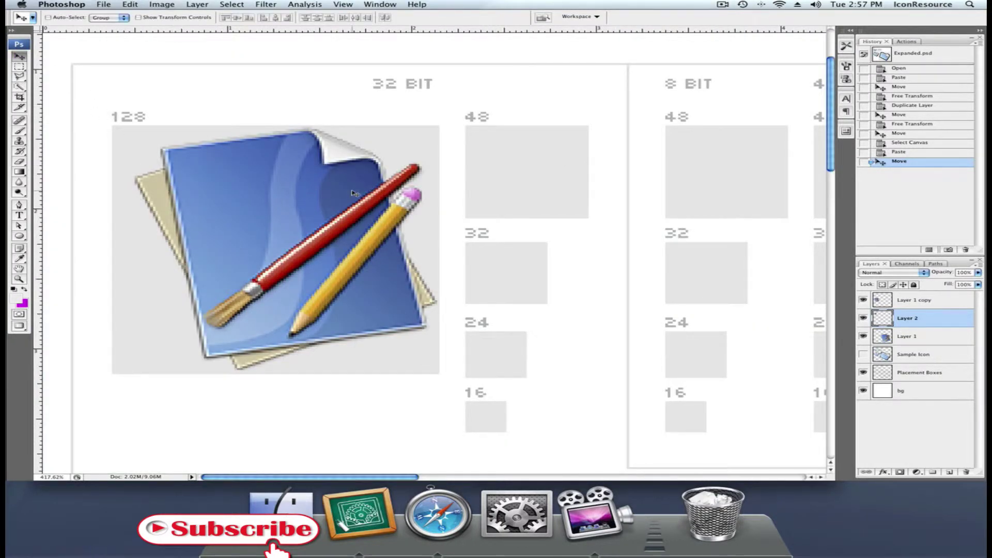
scroll(348, 197, down, 1)
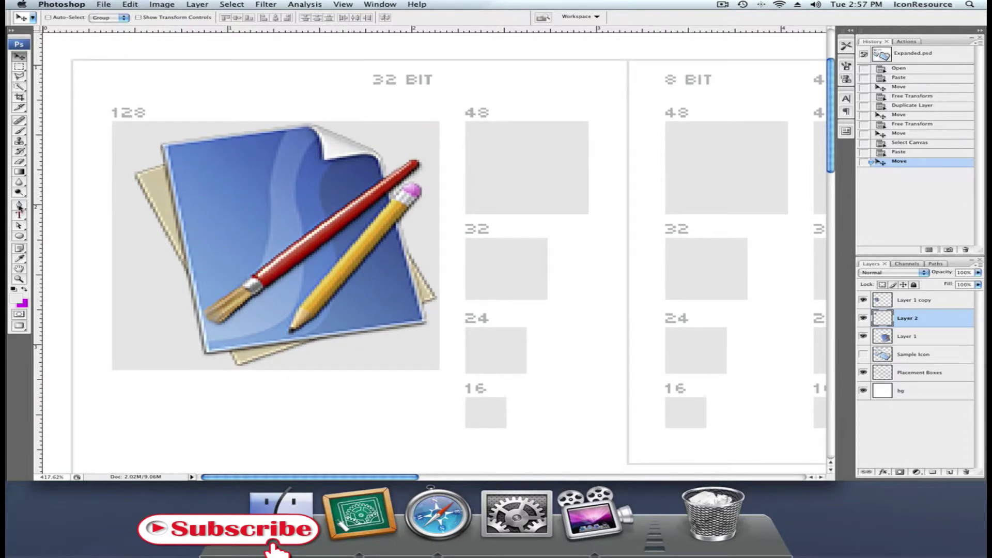
click(19, 76)
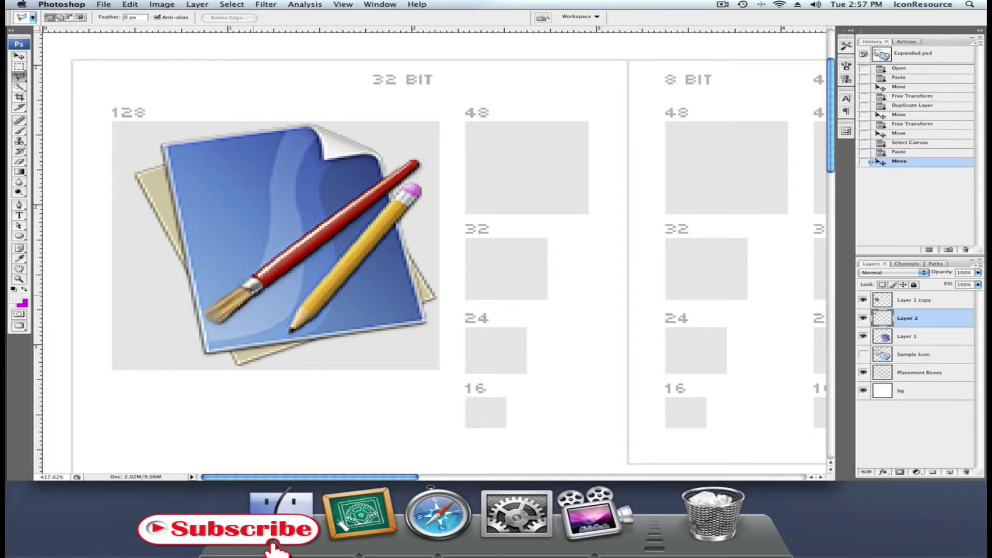
Select the brush tip and apply Levels of 22, 1.07 and 238
click(231, 288)
key(ctrl+l)
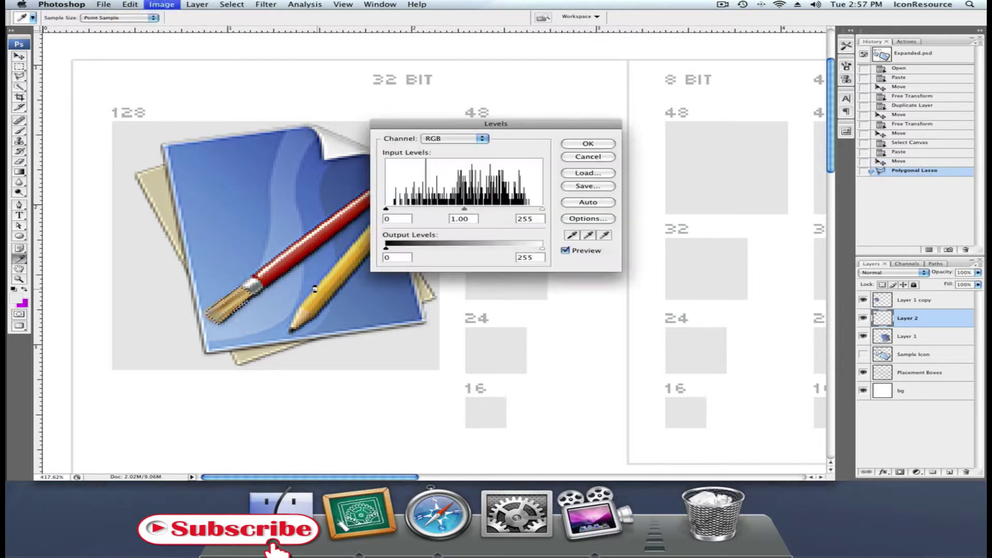
drag(542, 209, 531, 210)
drag(459, 209, 465, 210)
drag(386, 209, 399, 210)
drag(471, 209, 463, 210)
click(572, 144)
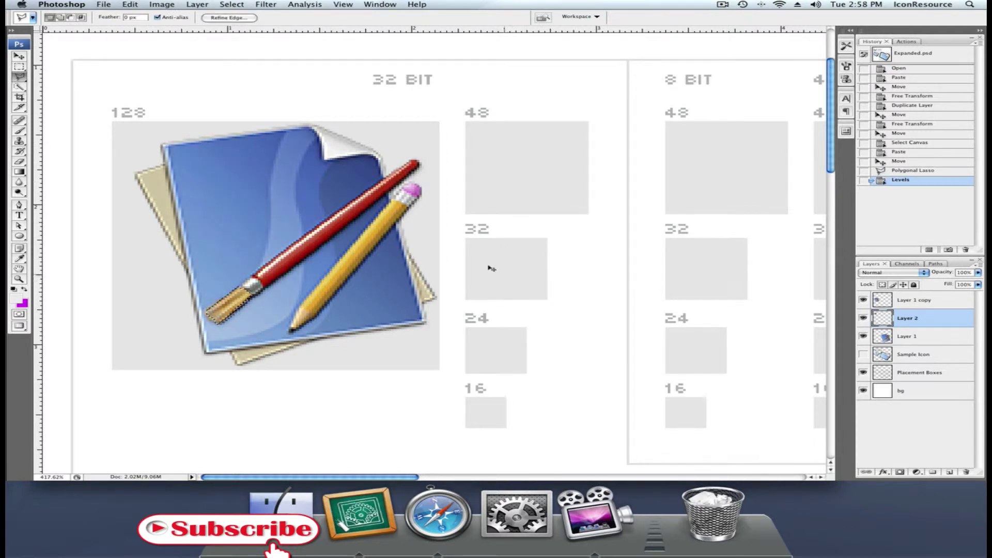
Lower the brush tip's saturation by 23 with Hue/Saturation, then deselect
key(super+u)
drag(709, 324, 695, 324)
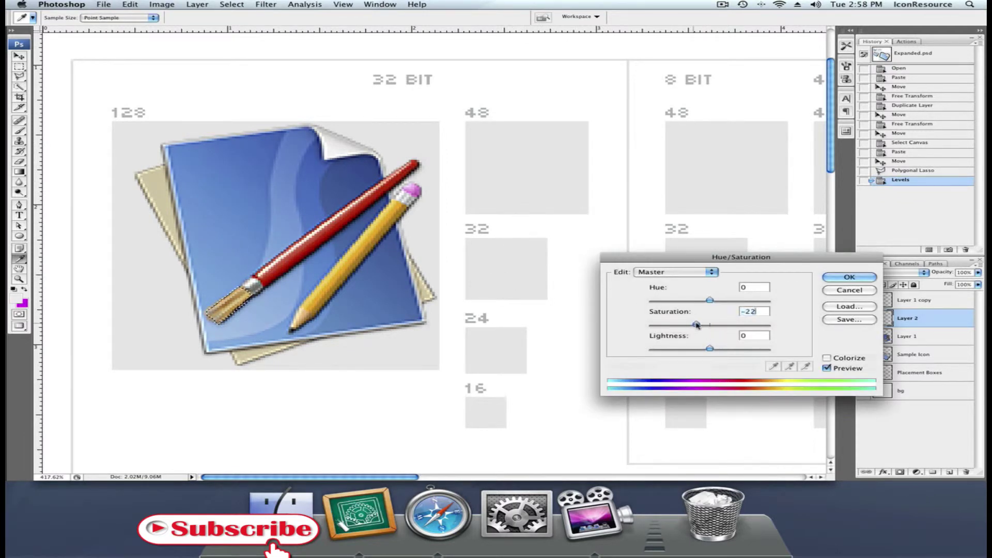
click(848, 277)
key(super+d)
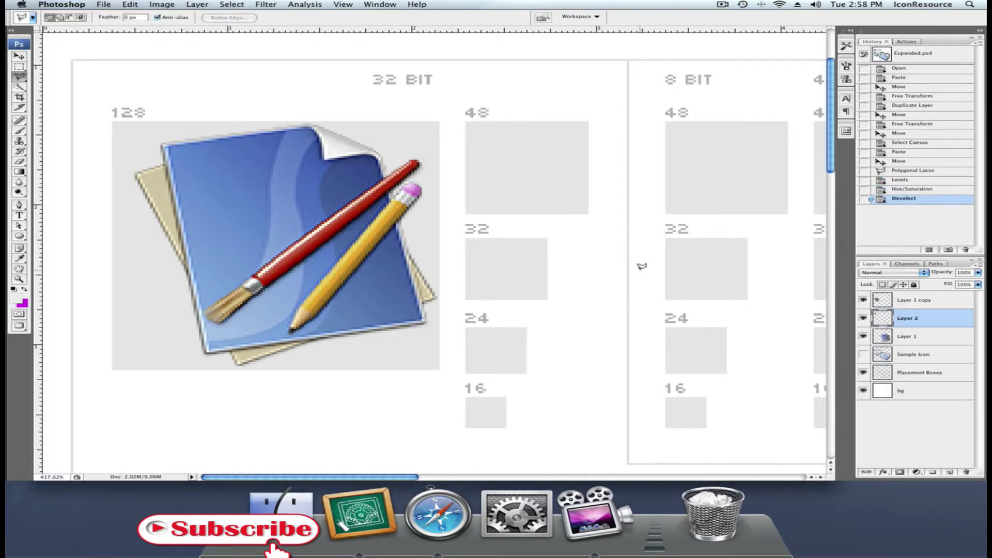
scroll(608, 263, up, 3)
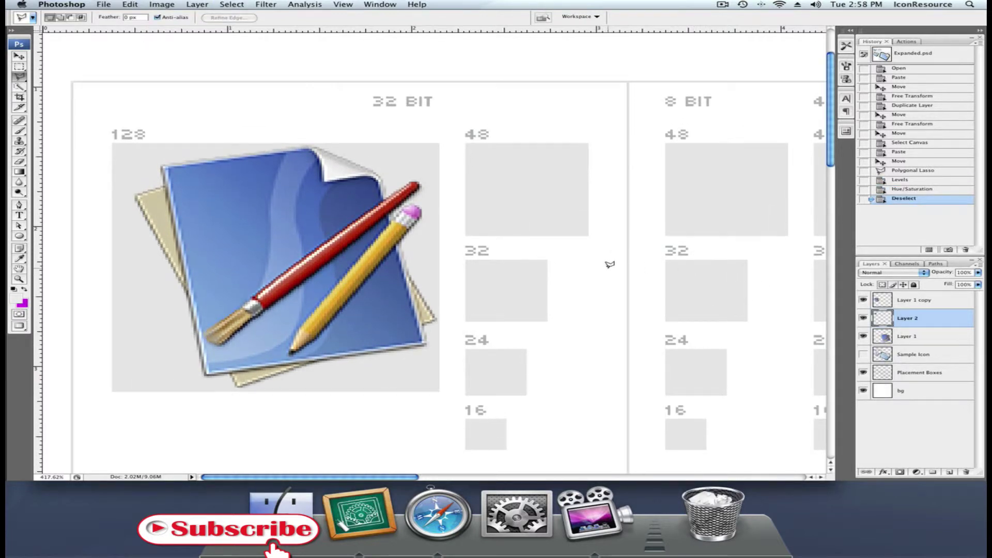
Duplicate Layer 2 to create Layer 2 copy
double_click(910, 326)
key(Escape)
right_click(912, 320)
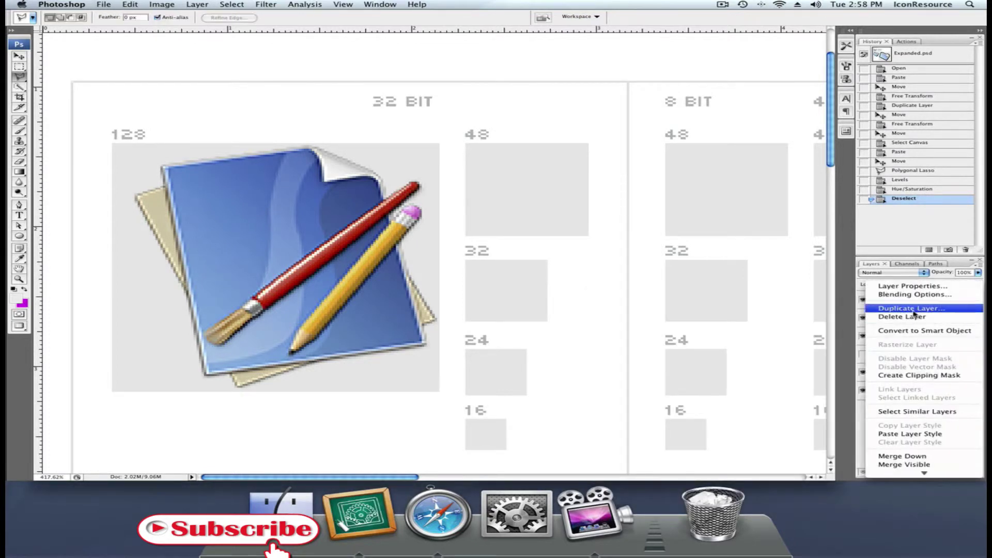
click(912, 308)
click(602, 157)
Scale the copy to 37.3% so it fits the 48 px box, then zoom to 100%
key(ctrl+t)
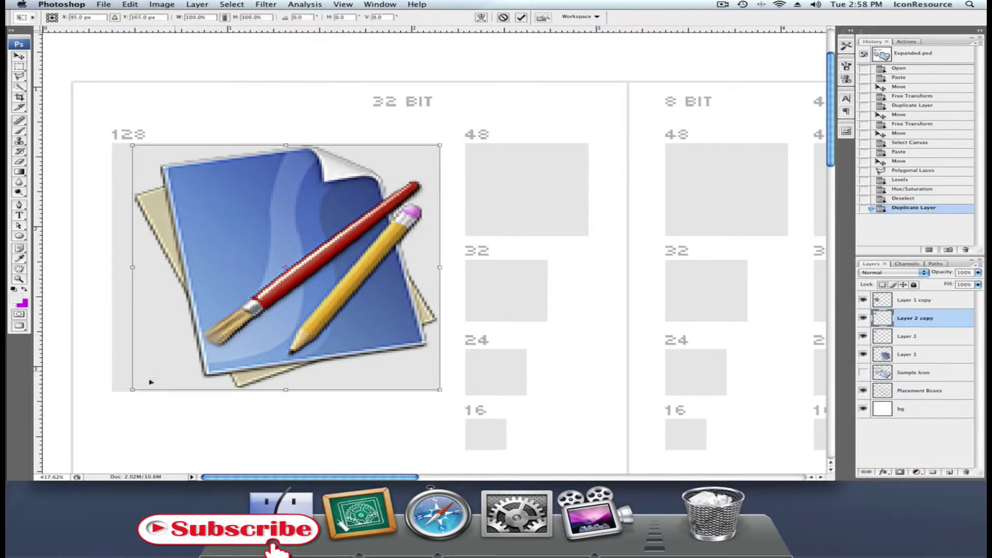
drag(134, 389, 584, 229)
drag(483, 230, 474, 238)
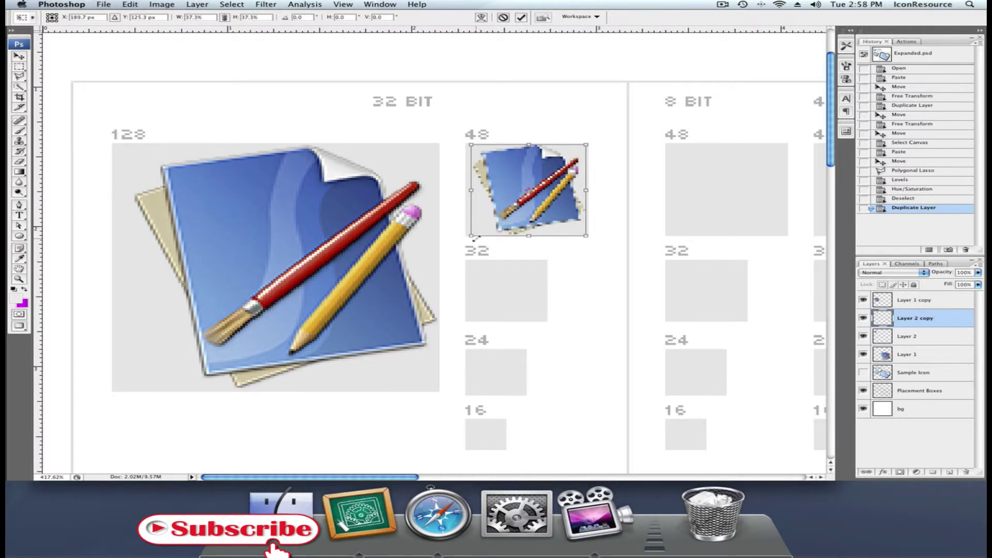
key(Return)
key(l)
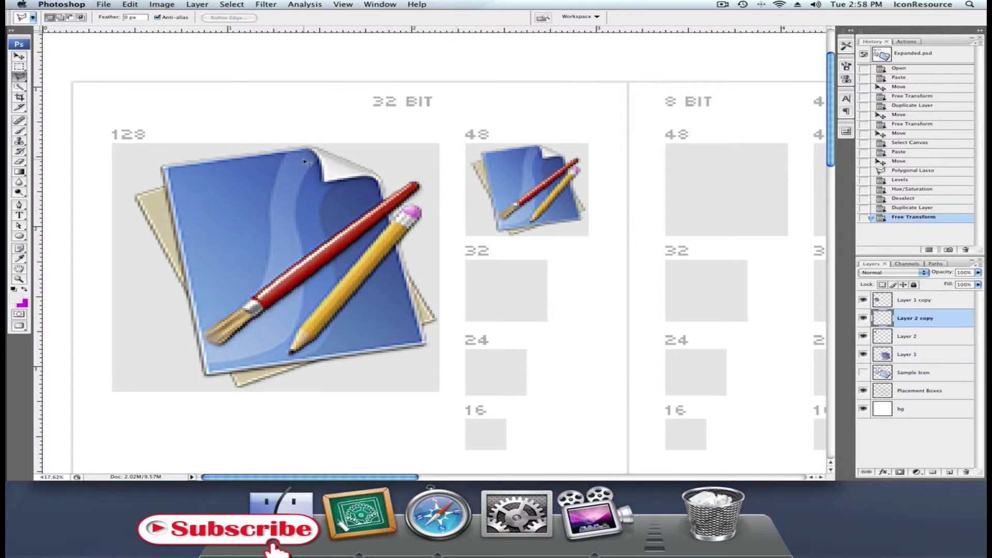
key(super+alt+0)
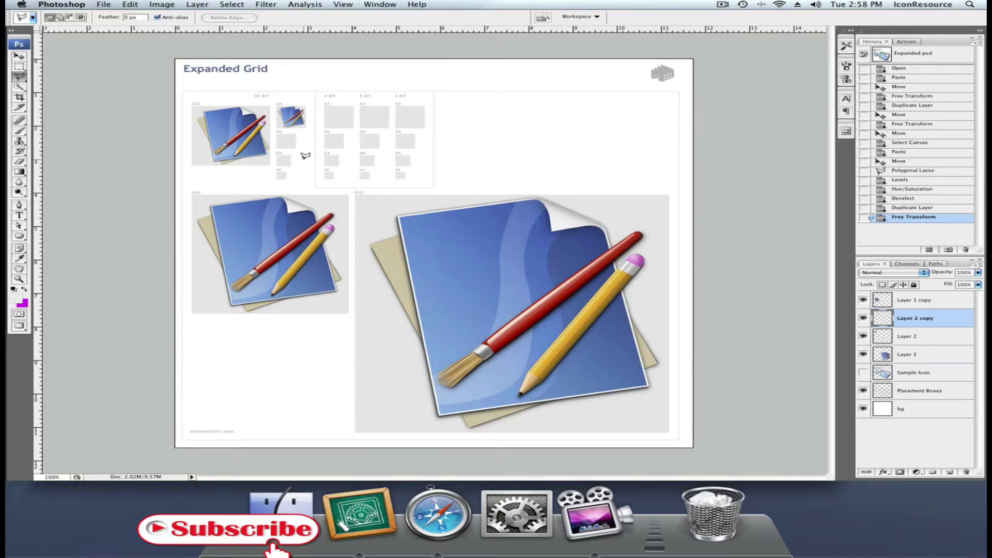
With the Move tool active, zoom to 400% on the 32 BIT column's 48, 32, 24, 16 px boxes
click(19, 56)
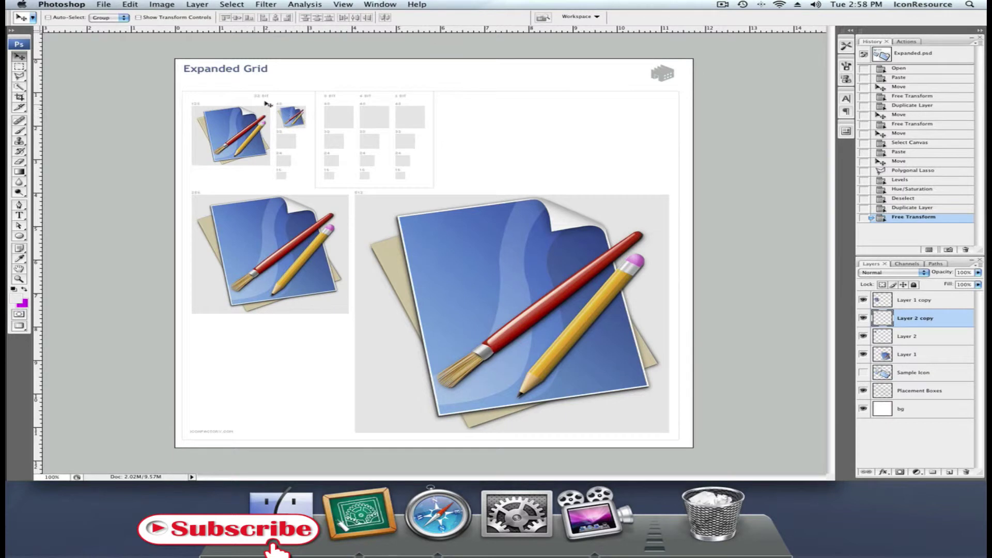
key(super+equal)
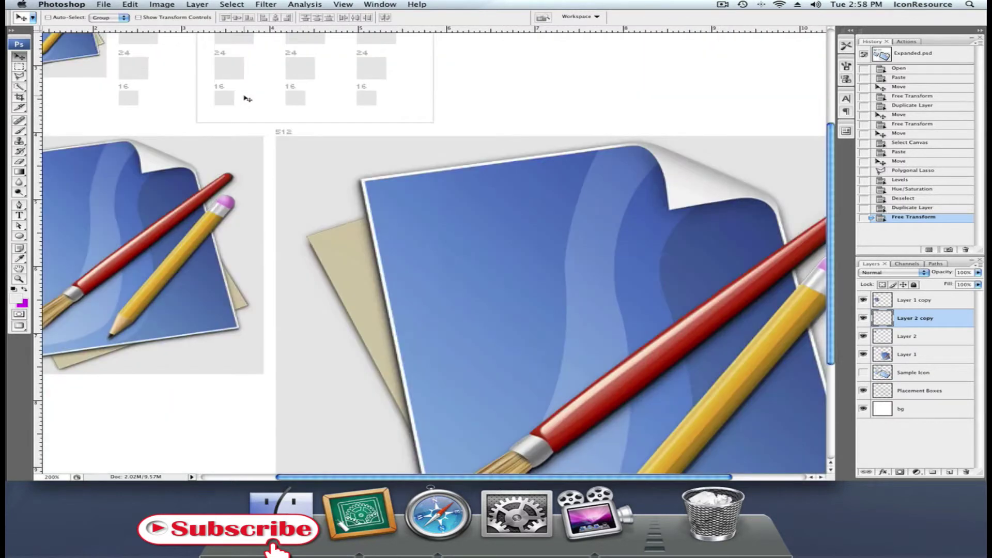
scroll(253, 103, up, 3)
scroll(253, 113, left, 4)
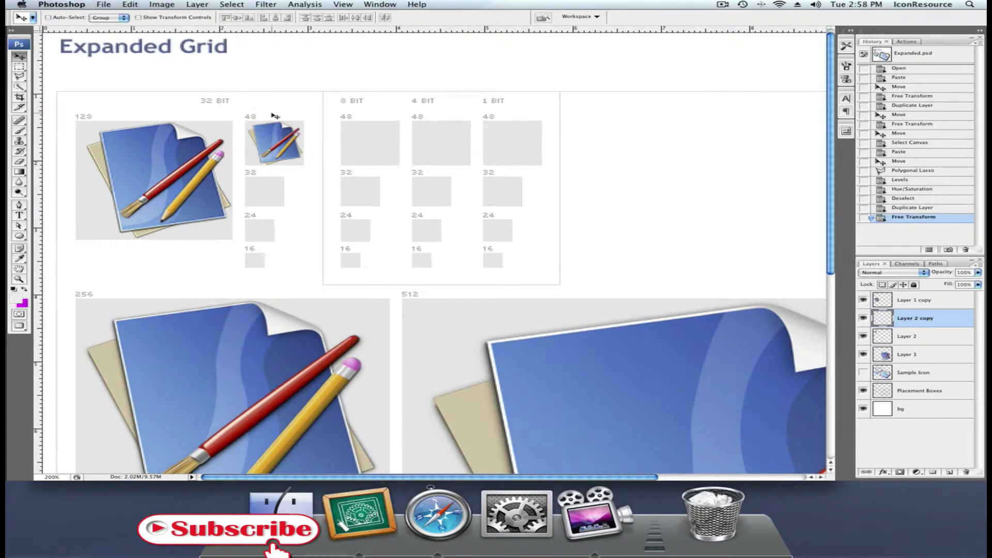
scroll(275, 116, up, 1)
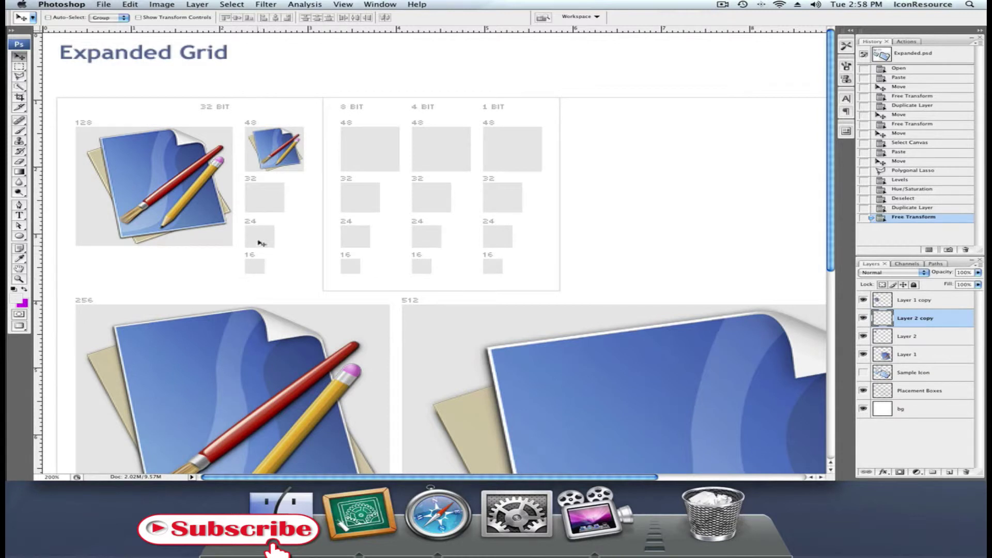
scroll(215, 181, down, 3)
key(super+plus)
scroll(162, 189, up, 1)
scroll(133, 196, up, 5)
scroll(341, 206, left, 10)
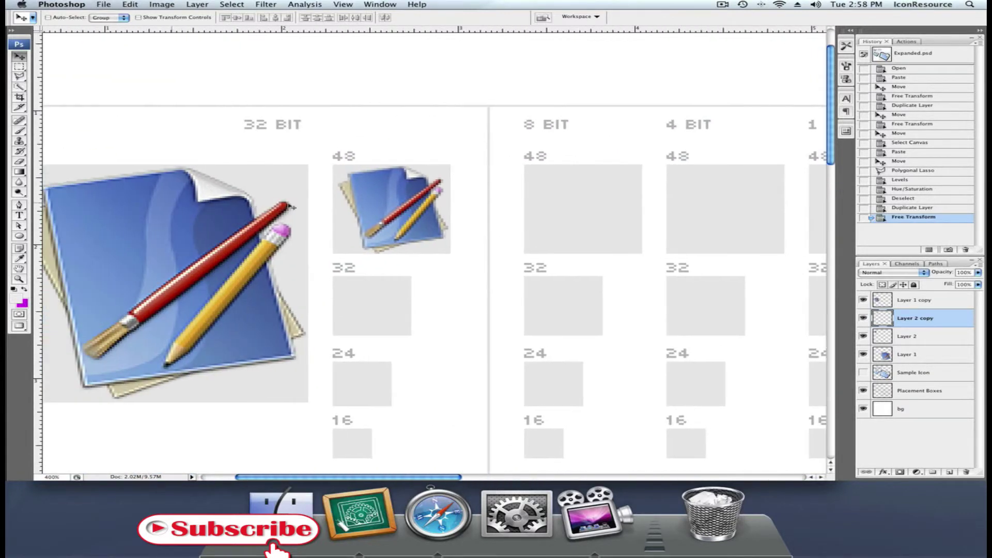
Duplicate Layer 2 copy and move the new copy down into the 32 px box
right_click(945, 313)
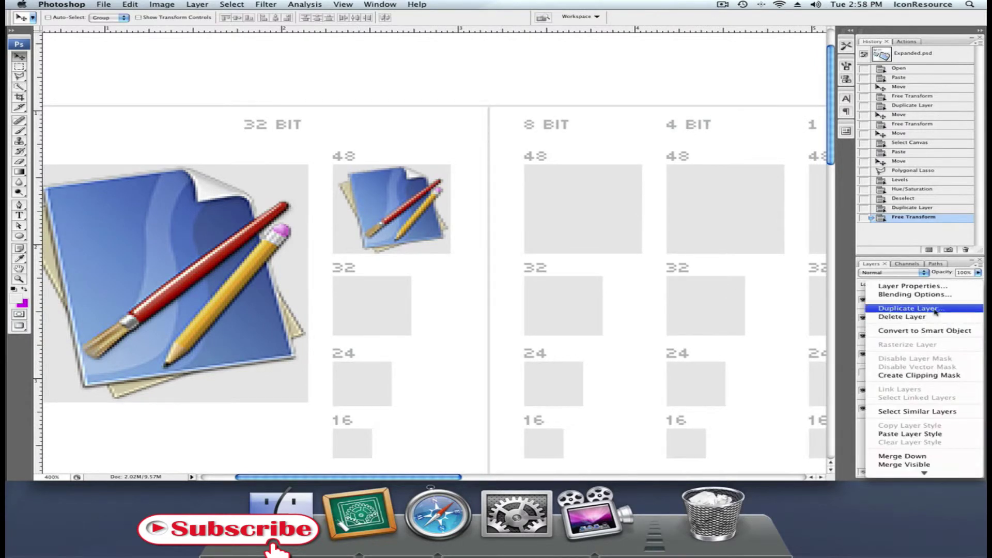
click(935, 313)
click(602, 165)
drag(449, 196, 437, 290)
Scale Layer 2 copy 2 to 68.1% to fit the 32 px box and nudge it left
key(super+t)
drag(448, 347, 388, 323)
drag(407, 278, 411, 275)
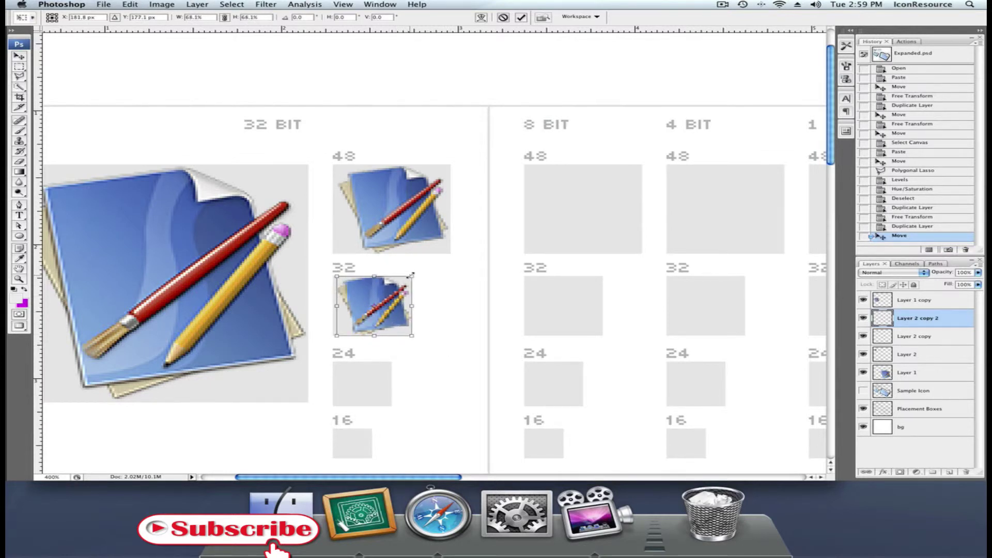
key(Return)
key(Left)
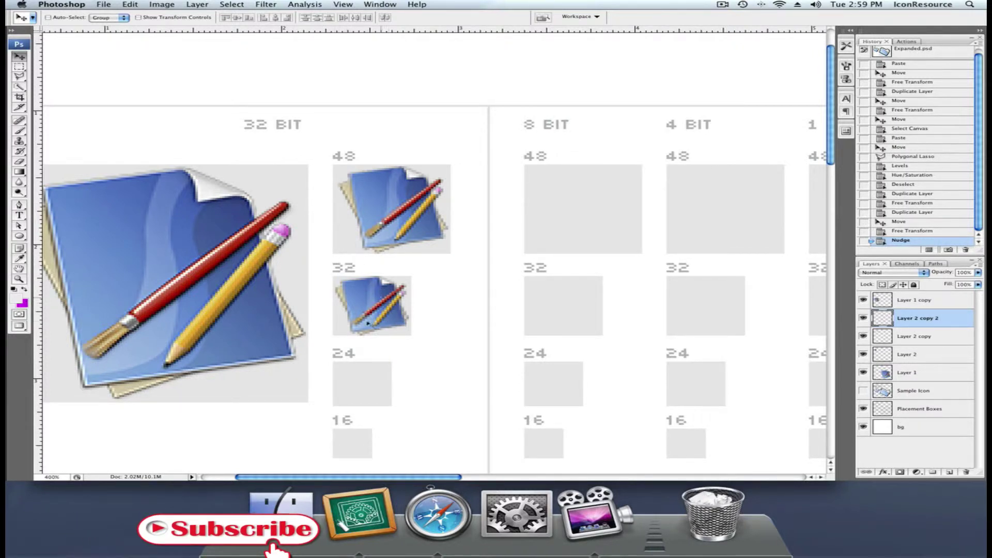
click(110, 7)
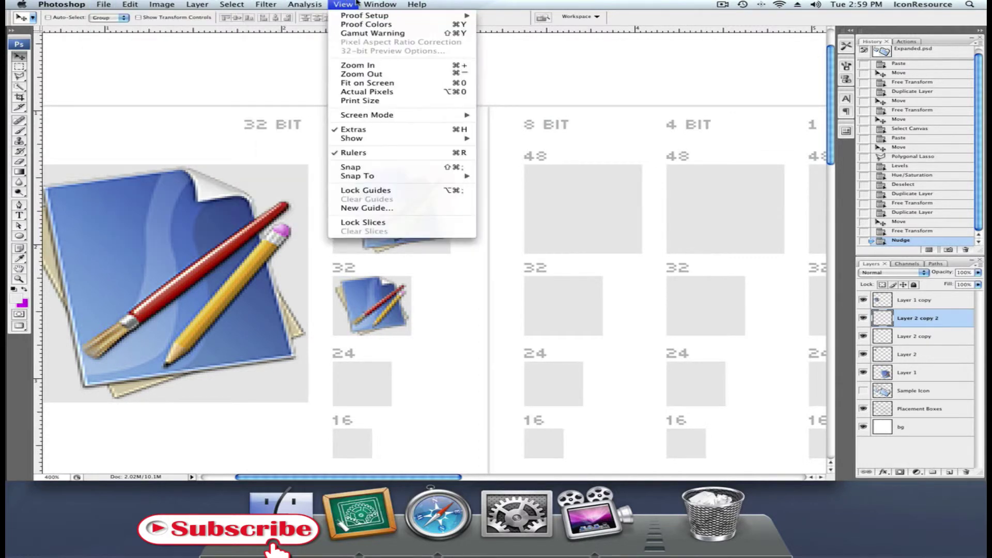
Switch to document.psd, view the Painty wave artwork, then return to document.psd
mouse_move(380, 5)
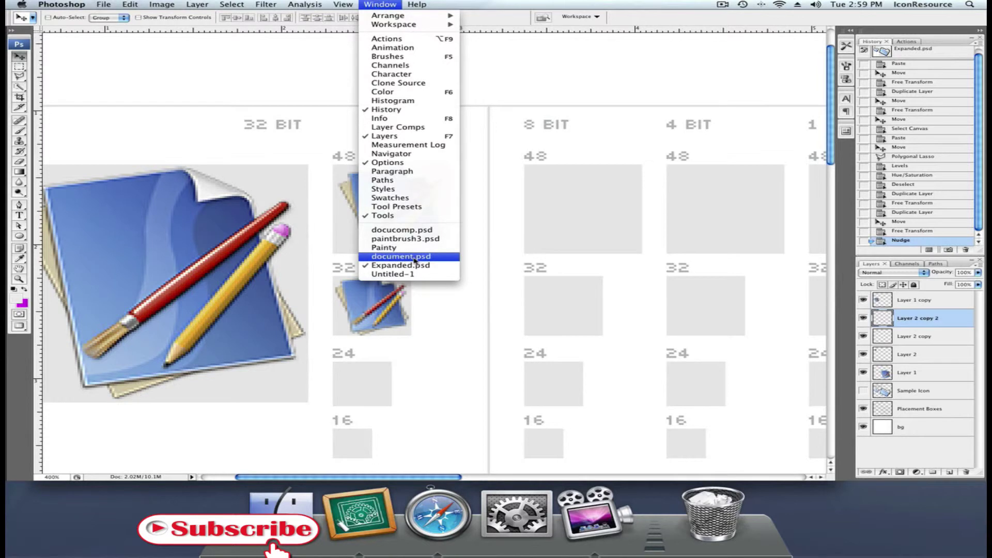
click(401, 256)
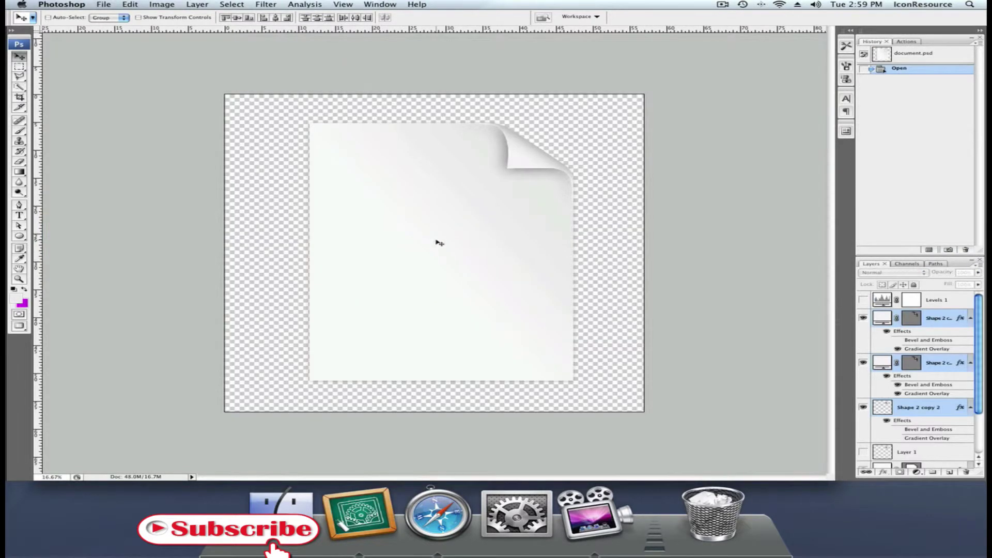
click(376, 2)
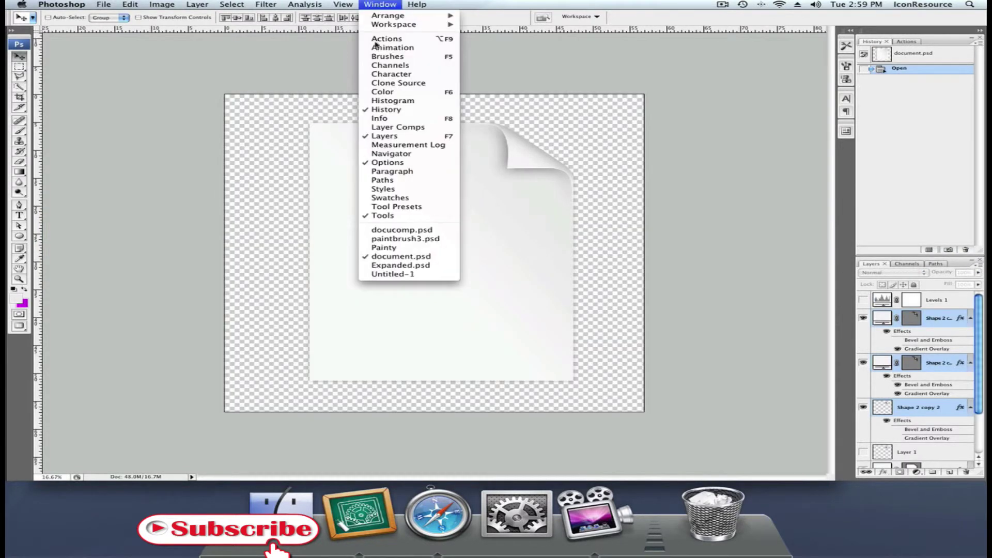
click(399, 248)
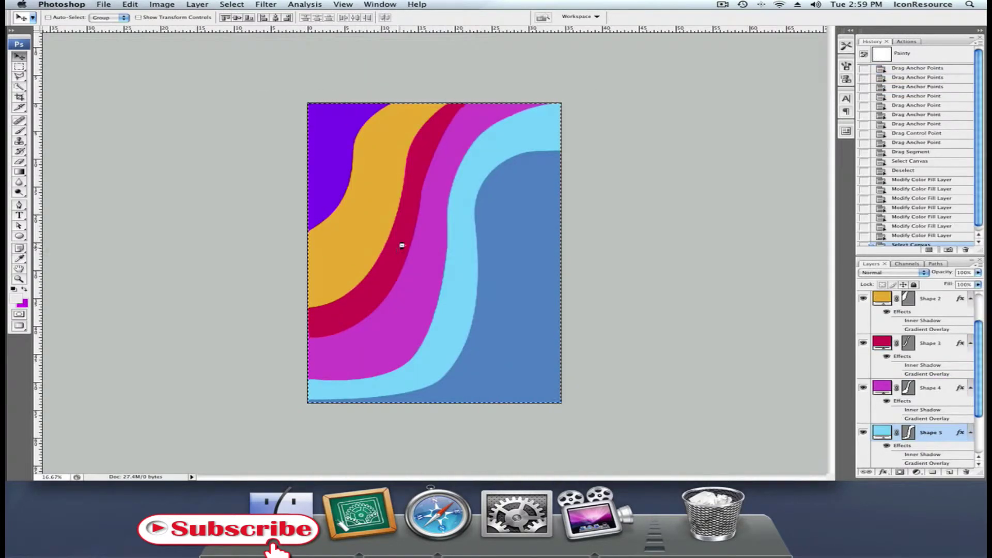
click(380, 5)
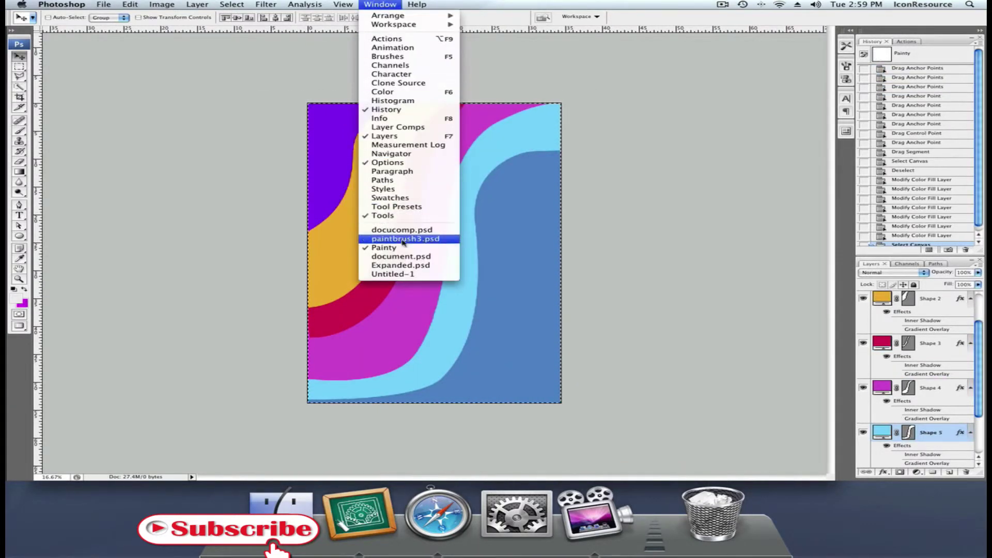
click(406, 256)
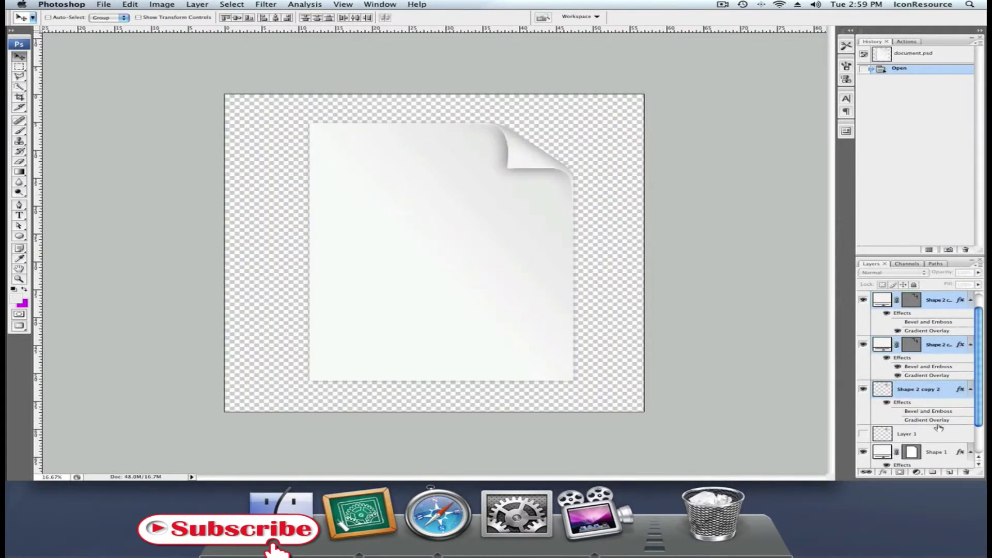
Paste the wave artwork into document.psd and stretch it to cover the page shape
click(937, 453)
key(super+v)
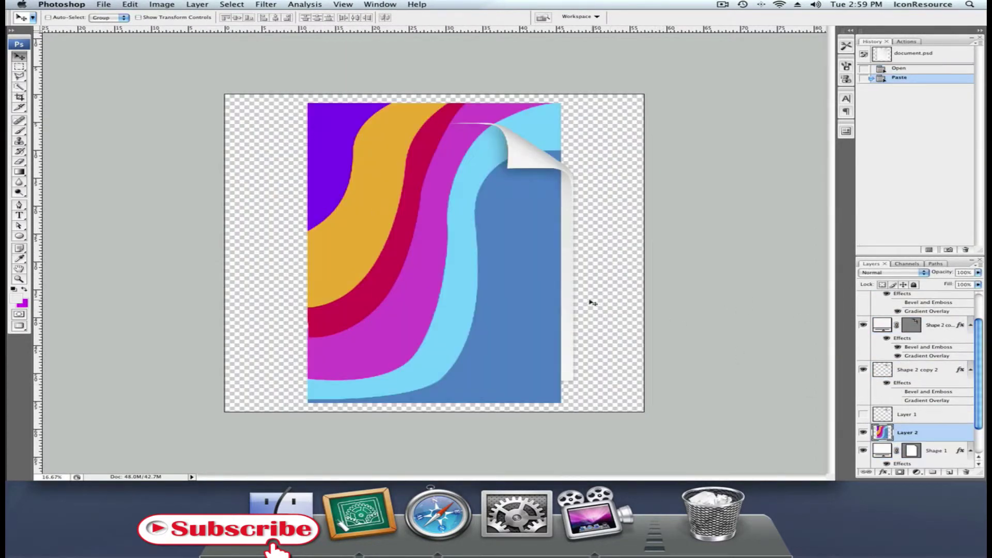
drag(544, 292, 560, 290)
key(super+t)
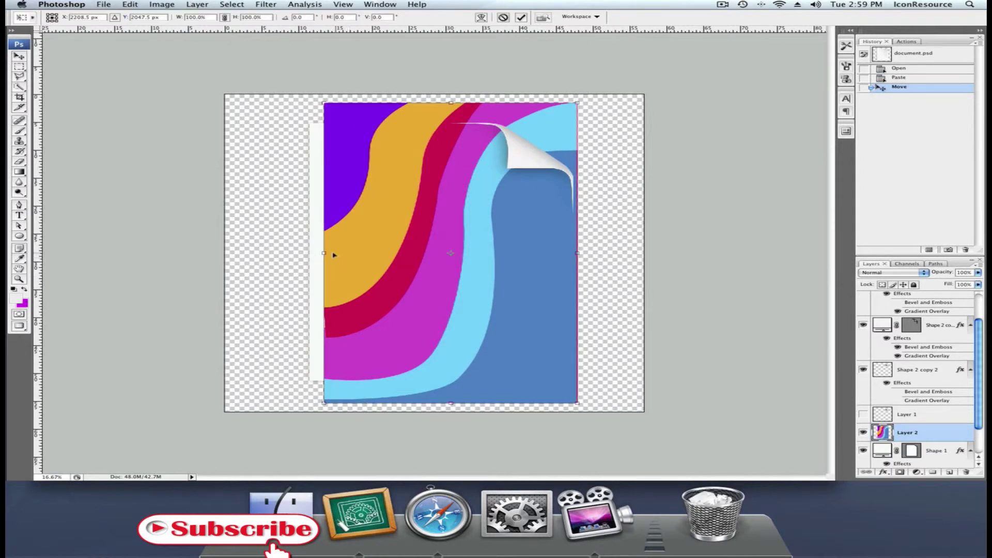
drag(320, 254, 309, 254)
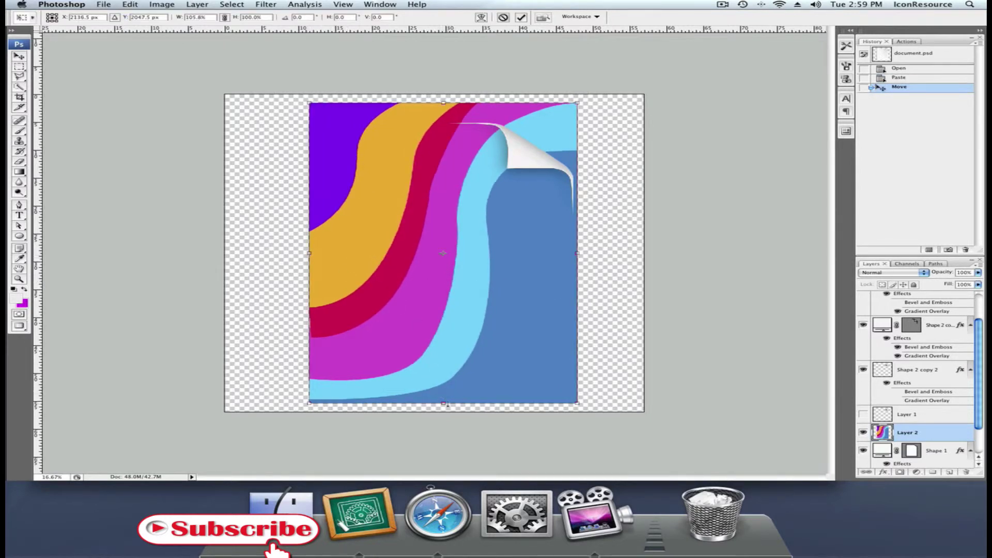
drag(444, 403, 445, 342)
drag(446, 305, 448, 347)
mouse_move(443, 143)
mouse_down()
mouse_move(440, 119)
mouse_move(452, 143)
mouse_up()
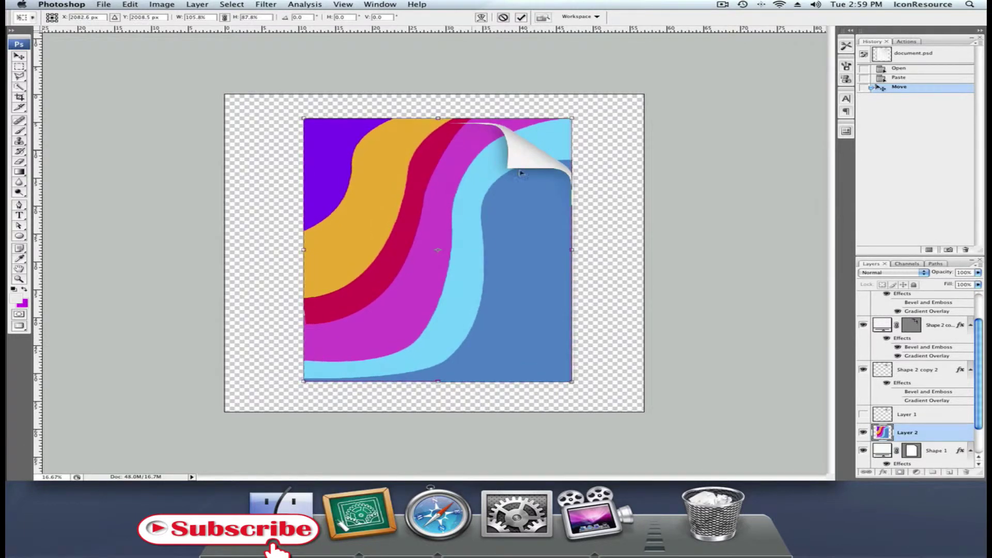
key(Return)
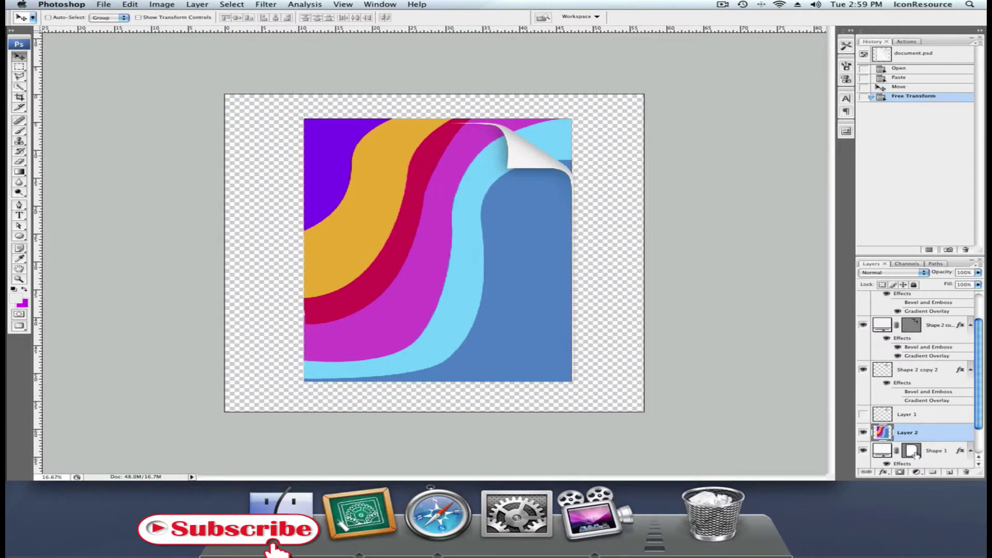
Load Shape 1's outline, invert it and delete the waves outside the page
super+click(912, 451)
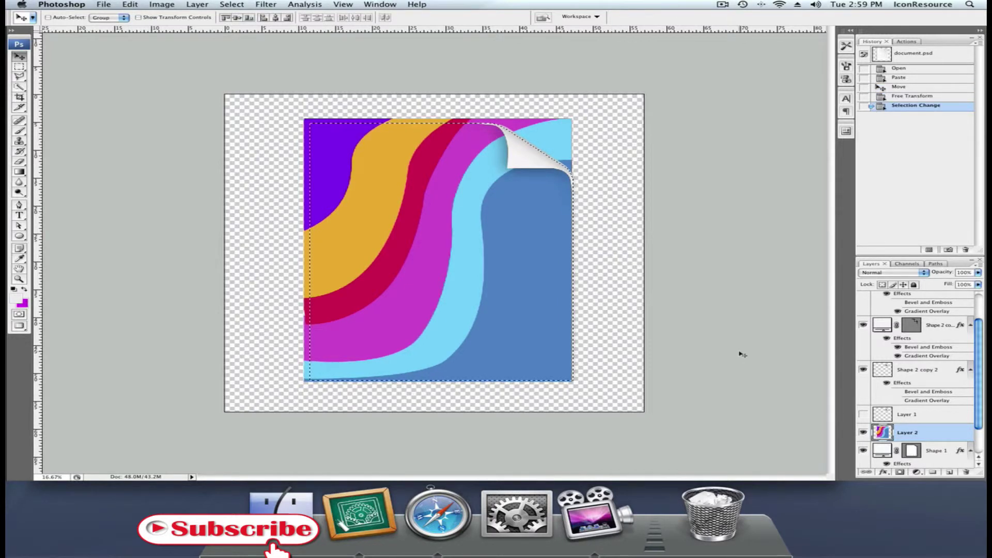
key(super+shift+i)
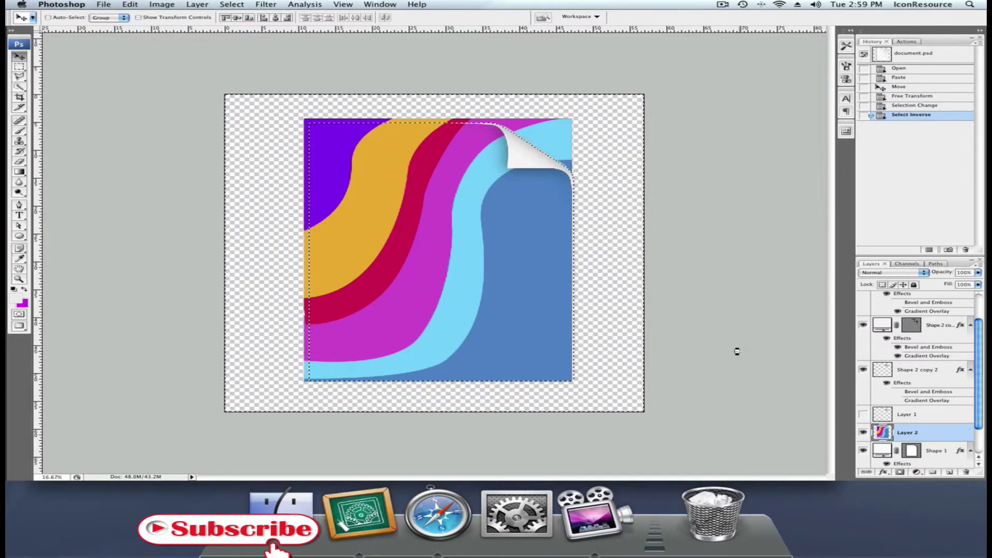
key(Delete)
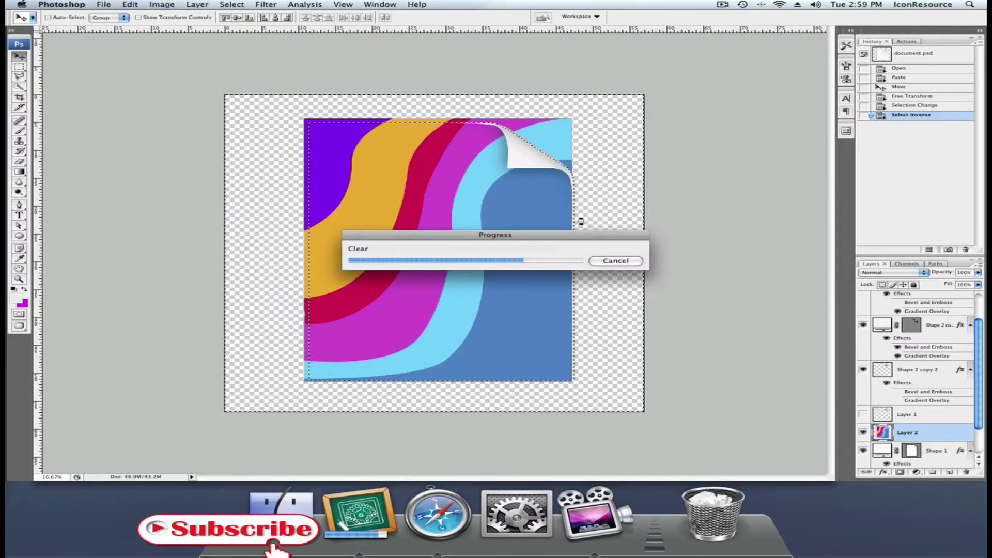
key(super+d)
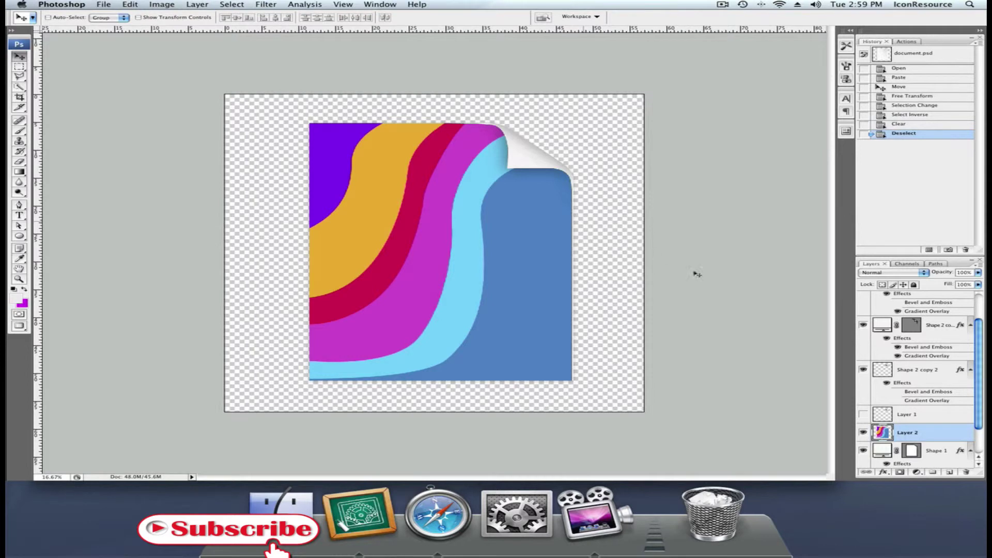
Show the Background layer and delete thin strips along the artwork's top and bottom edges
scroll(918, 428, down, 2)
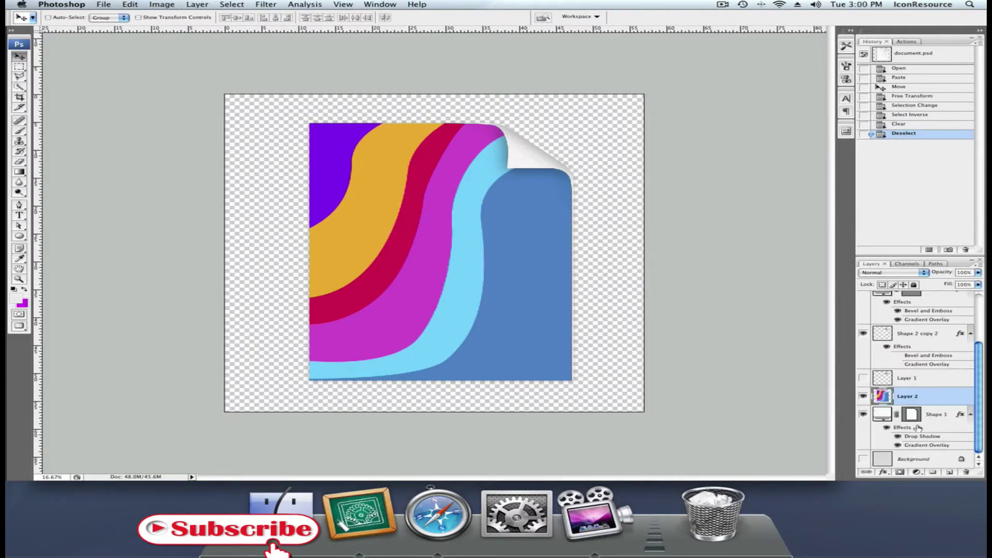
click(863, 459)
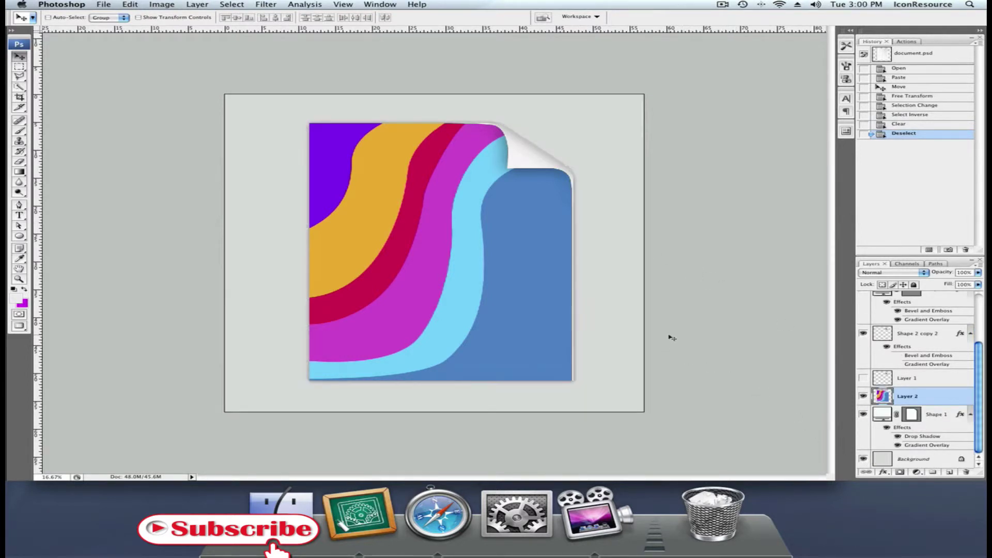
click(17, 67)
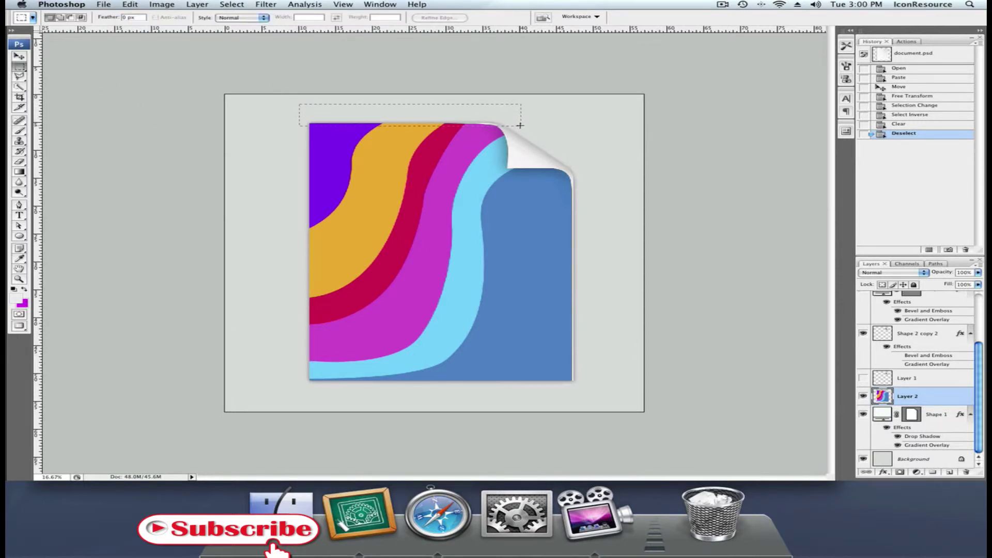
drag(520, 125, 520, 125)
key(Delete)
drag(434, 244, 411, 413)
key(super+d)
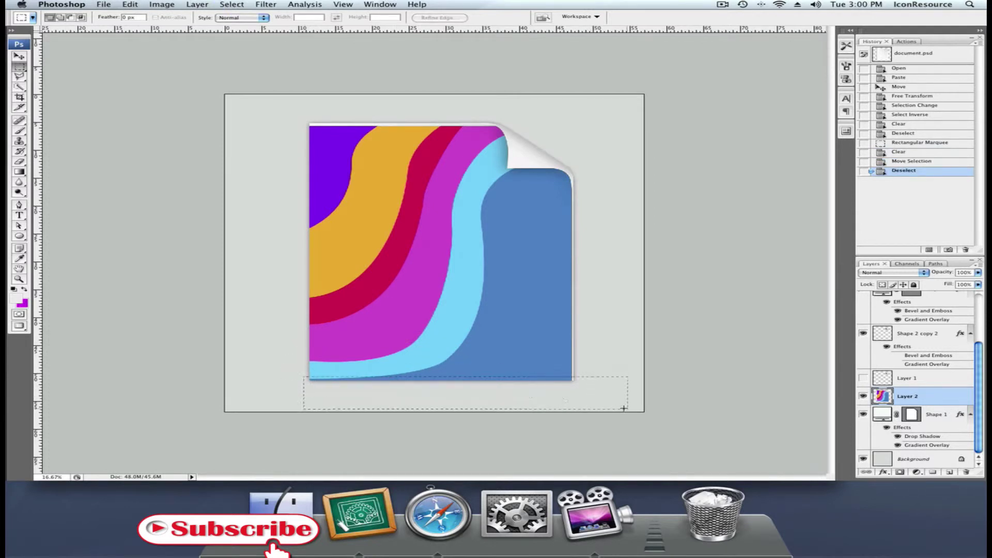
drag(630, 408, 627, 409)
drag(552, 398, 534, 393)
key(Delete)
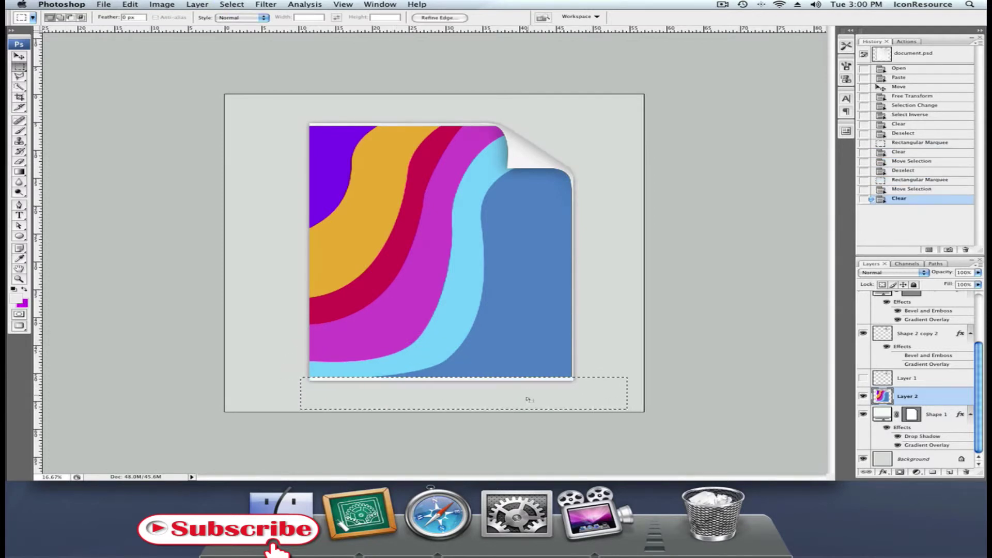
key(super+d)
Delete thin strips along the artwork's left and right edges, redoing the right one
drag(277, 107, 313, 419)
key(Delete)
drag(310, 361, 592, 358)
key(Delete)
key(ctrl+d)
key(ctrl+z)
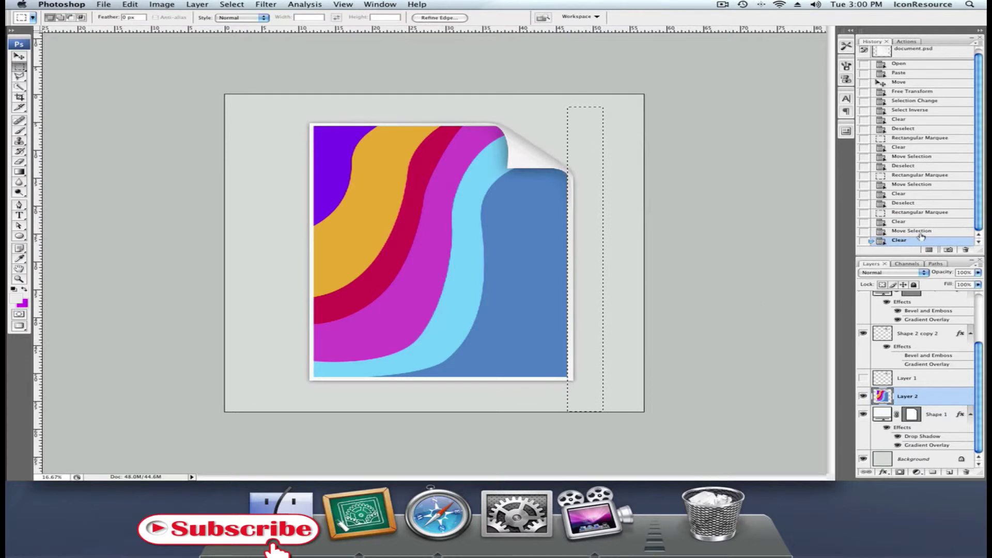
key(shift+Right)
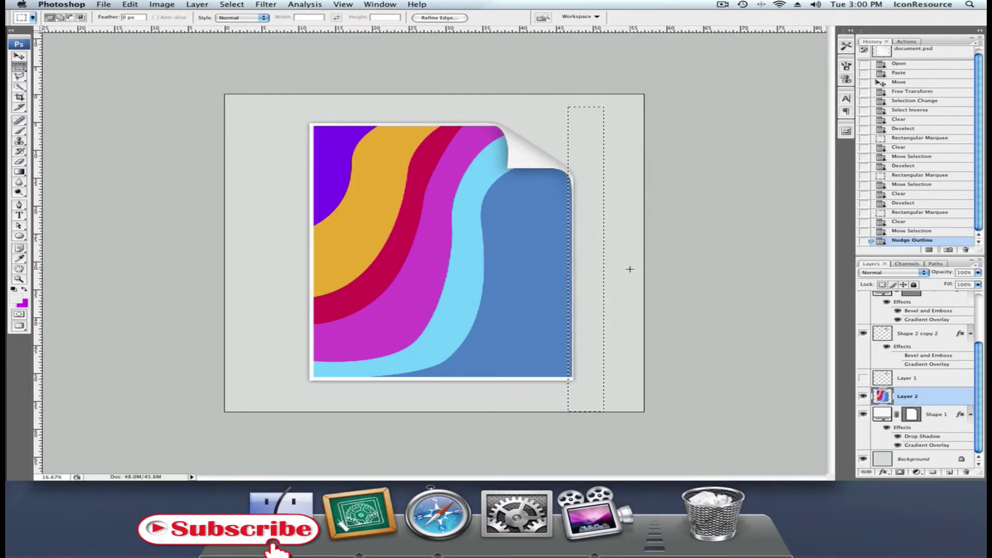
key(Delete)
key(ctrl+d)
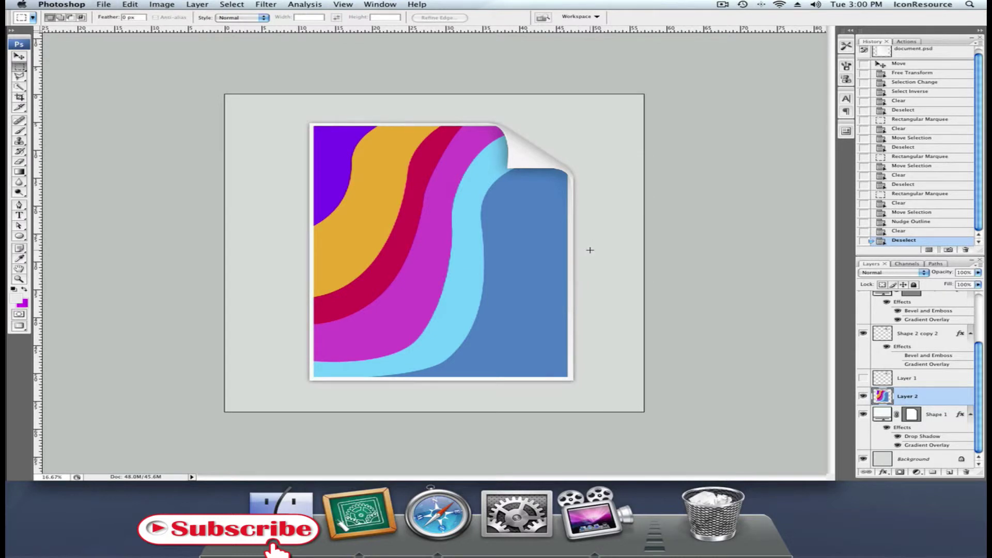
Colorize the wave artwork blue with Hue 216 and Saturation 54
key(ctrl+u)
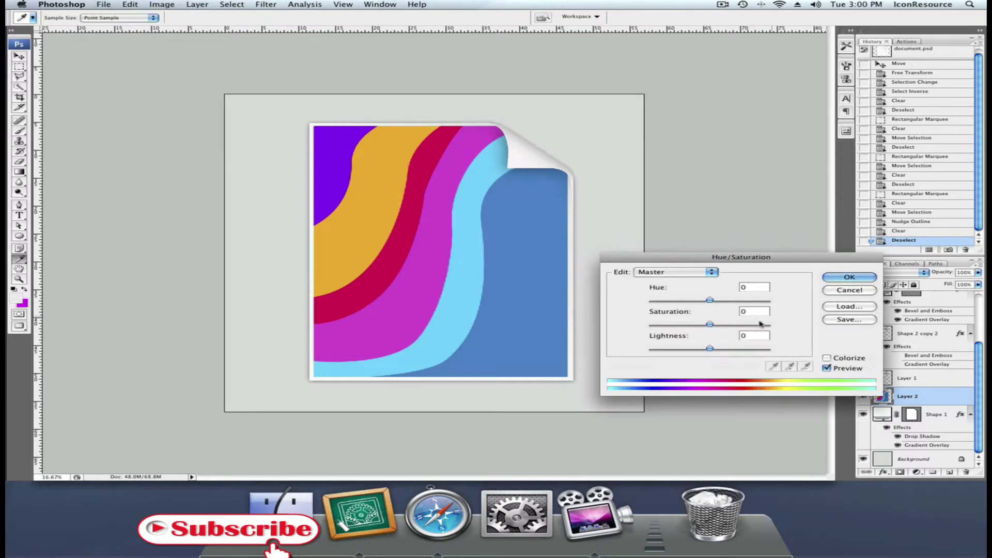
click(834, 360)
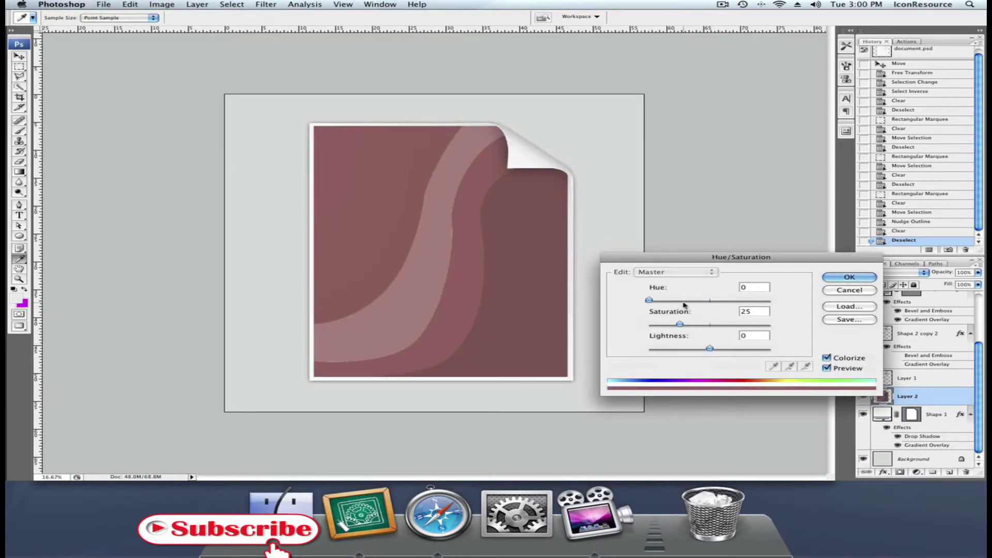
drag(667, 301, 707, 324)
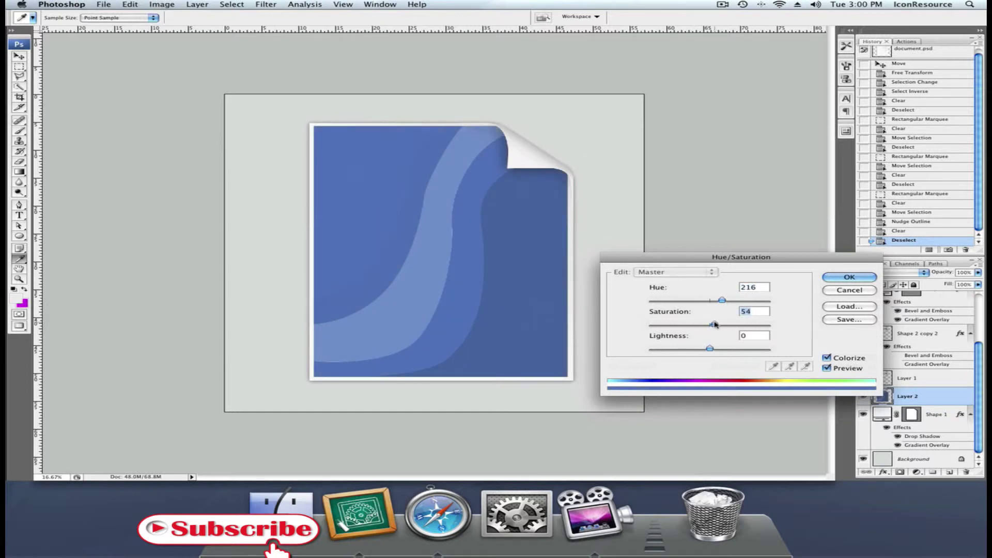
click(837, 281)
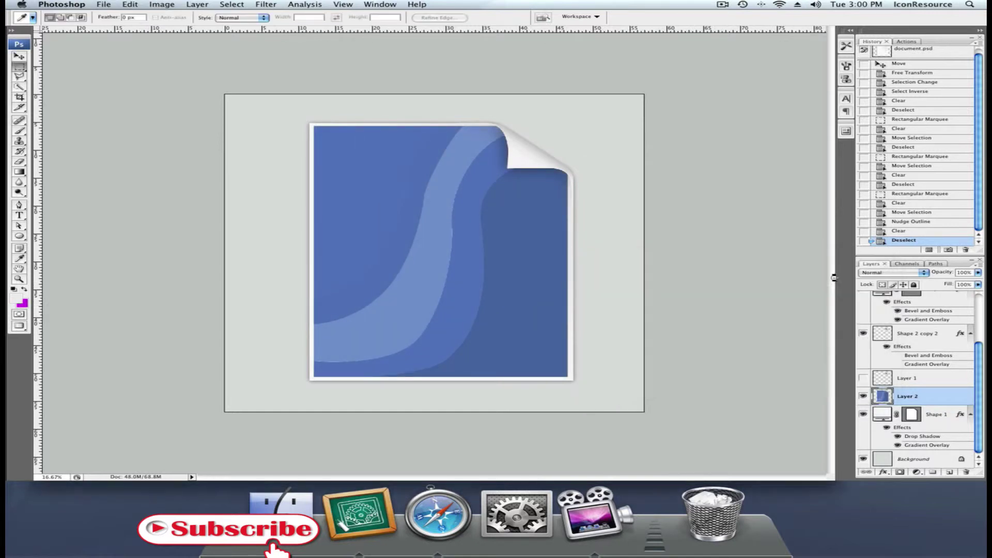
Switch to the Move tool, hide the Background layer and select the whole canvas
key(m)
click(18, 57)
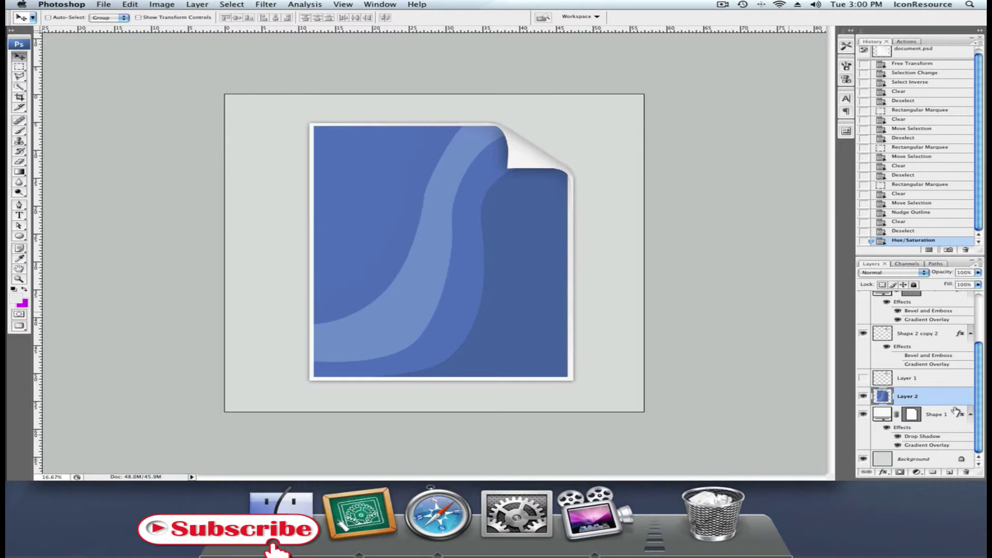
click(863, 460)
key(super+a)
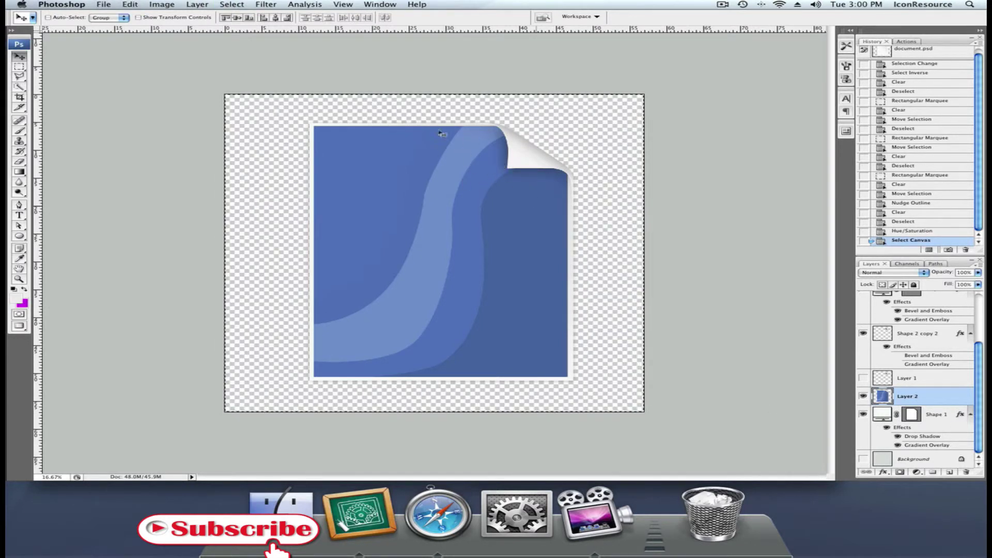
Paste the blue page into Expanded.psd as Layer 3 and shrink it near the 48 px slot
click(379, 4)
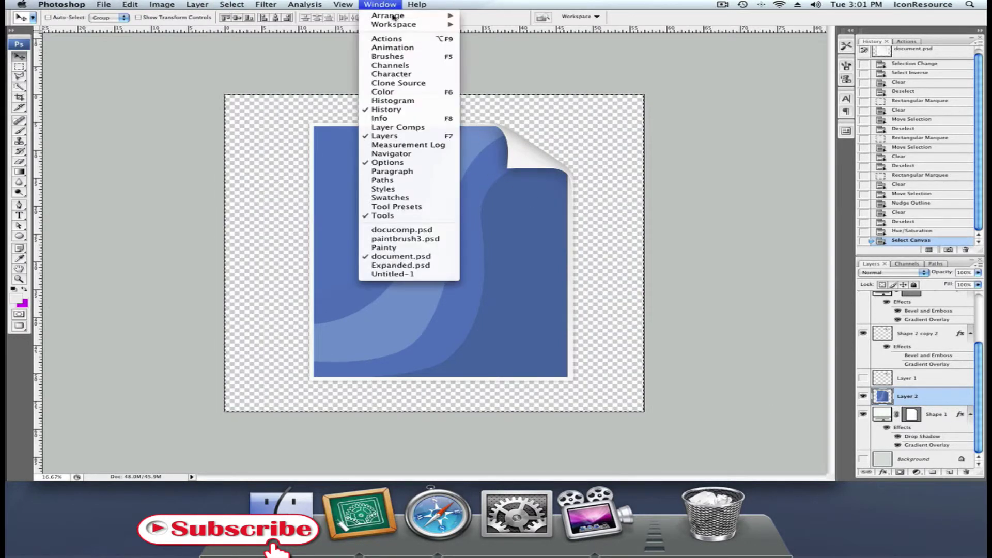
click(408, 265)
key(super+v)
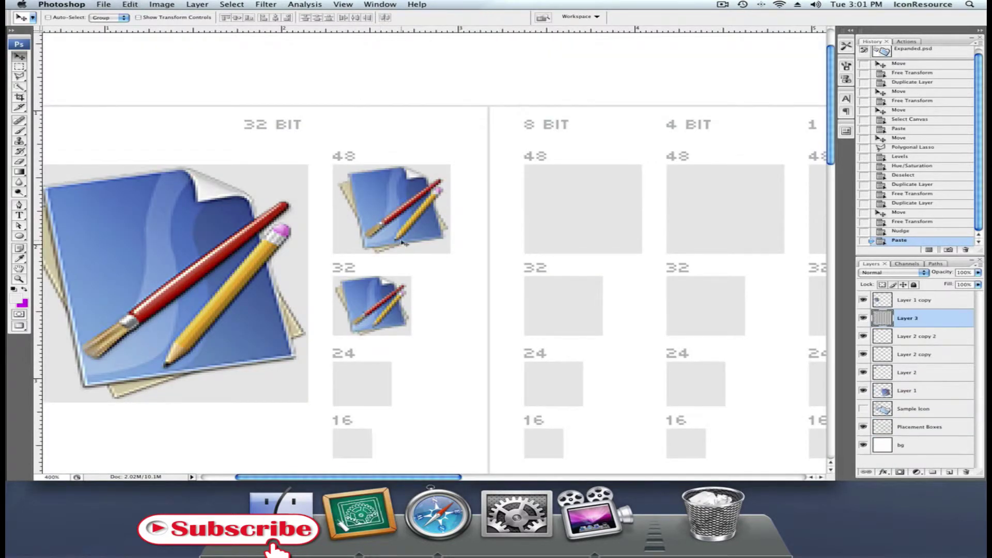
key(super+t)
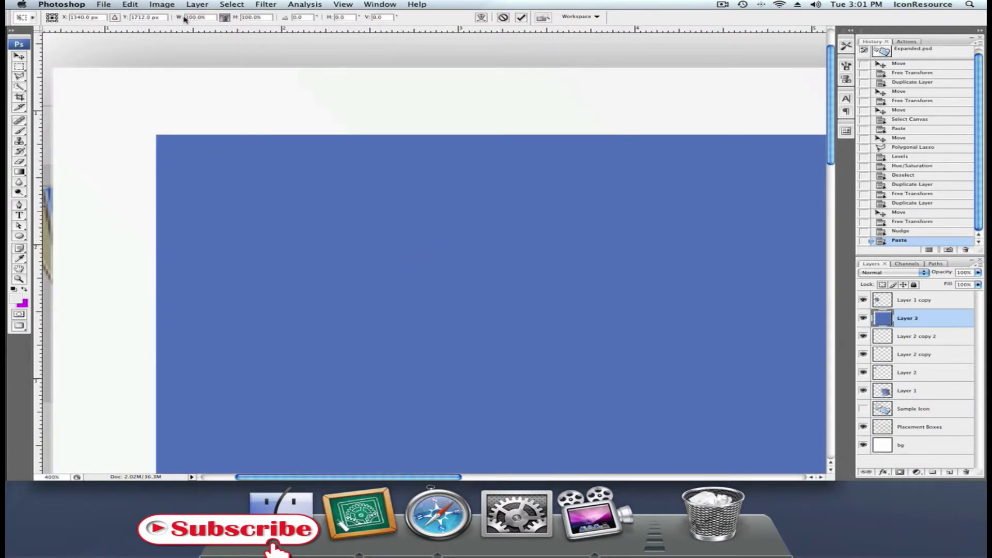
drag(179, 18, 172, 21)
key(super+minus)
key(super+minus)
key(super+minus)
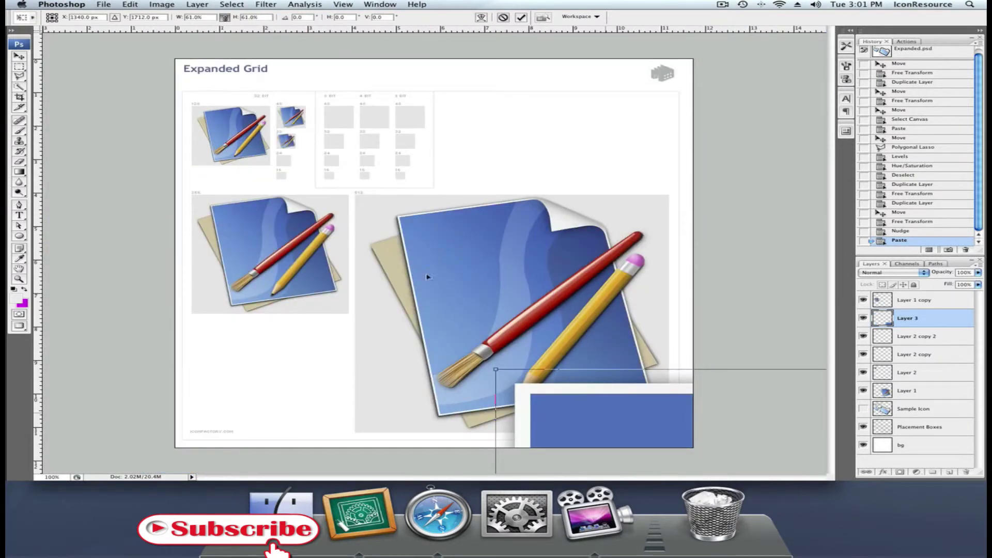
drag(518, 381, 536, 339)
drag(592, 405, 297, 121)
key(Return)
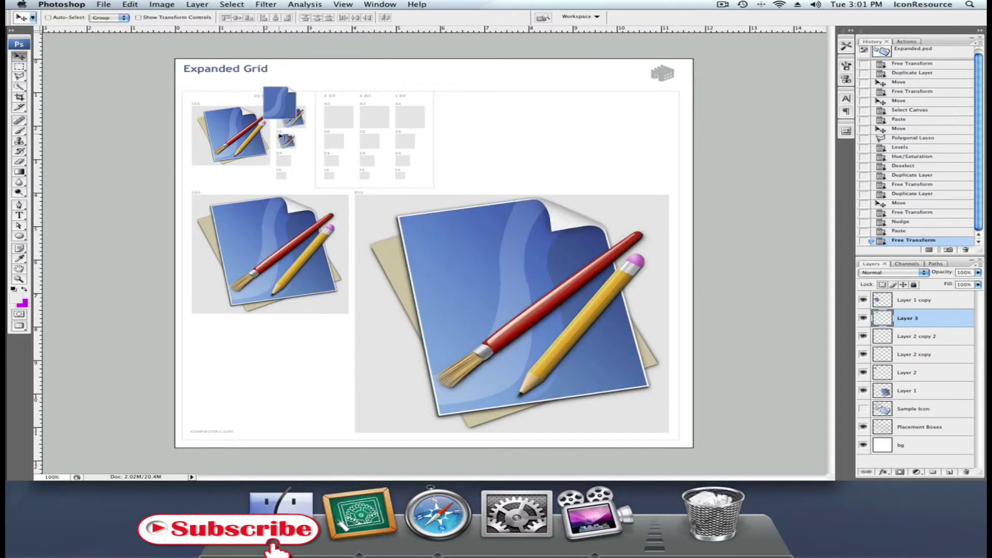
Move the blue page onto the 32 px slot and shrink it to fit
key(super+equal)
key(super+equal)
key(super+equal)
scroll(290, 149, up, 10)
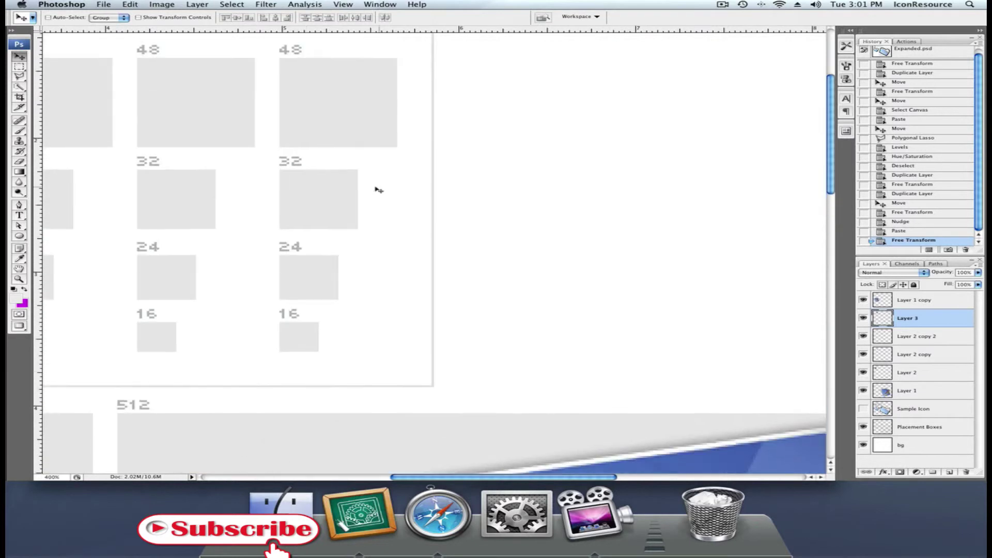
scroll(370, 188, left, 3)
scroll(341, 201, left, 8)
scroll(447, 203, down, 2)
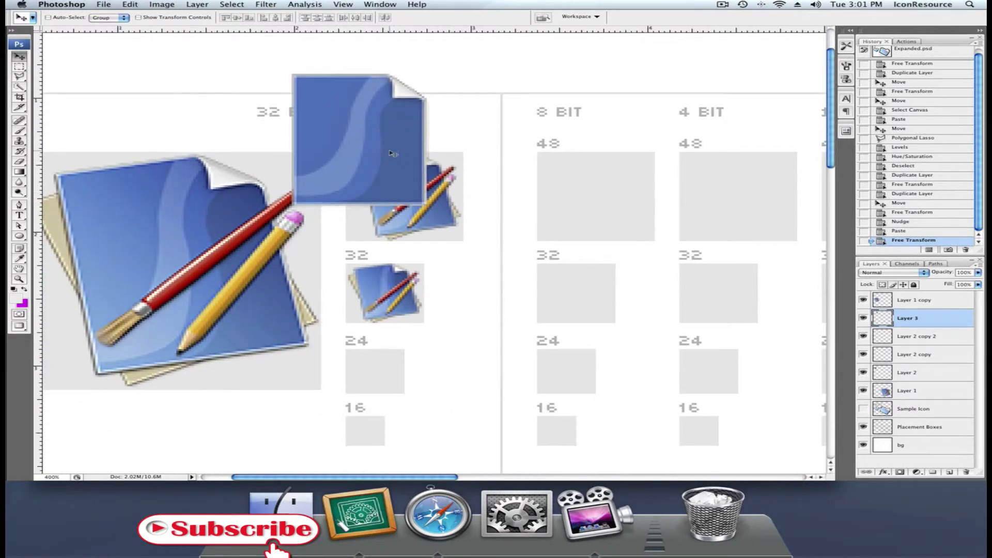
drag(390, 150, 431, 329)
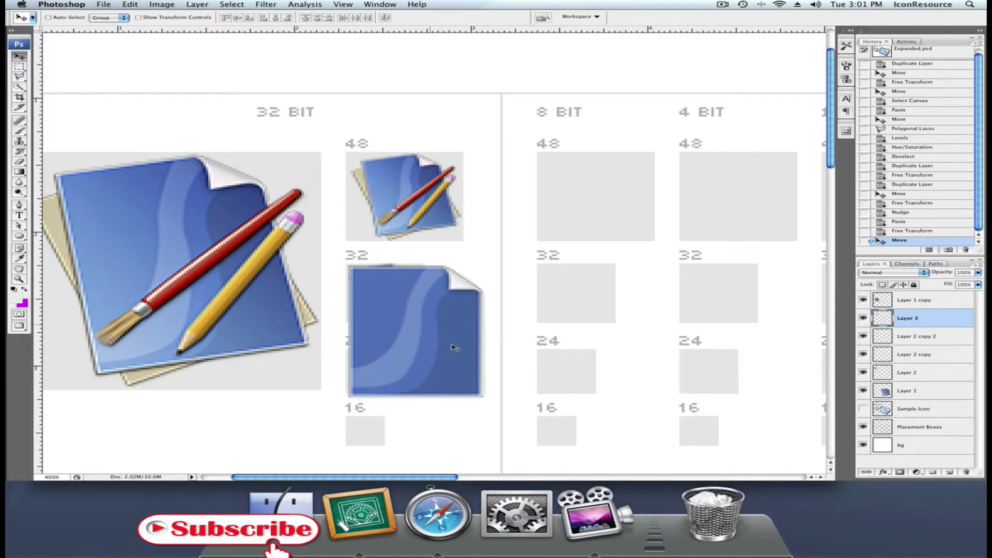
key(ctrl+t)
drag(482, 396, 404, 325)
key(Return)
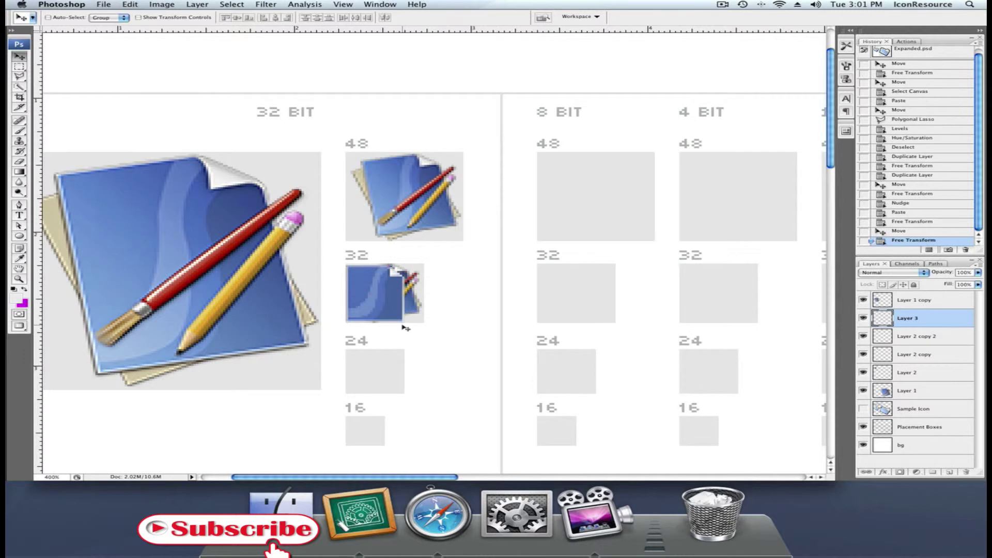
Hide Layer 2 copy 2 and nudge the Layer 3 blue page slightly right
key(alt+bracketleft)
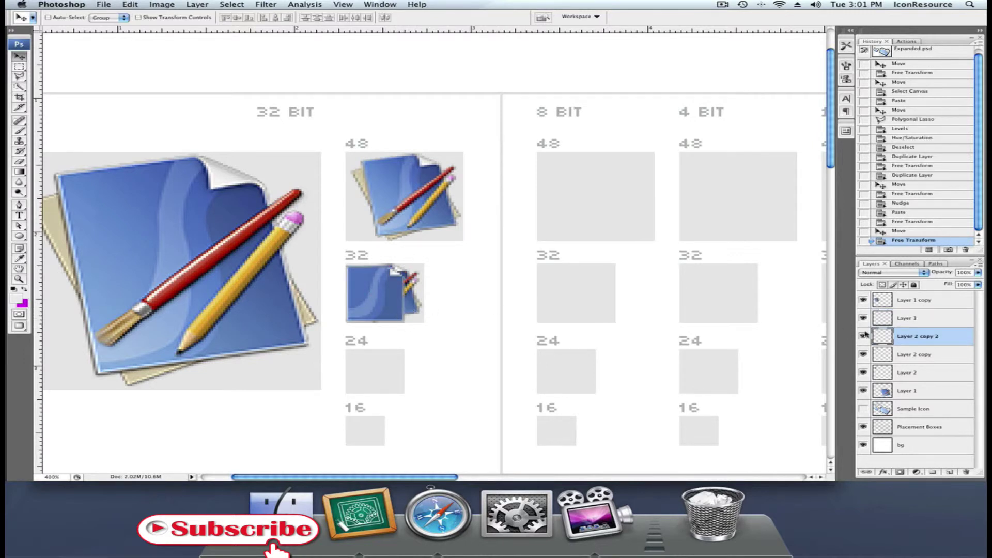
click(865, 335)
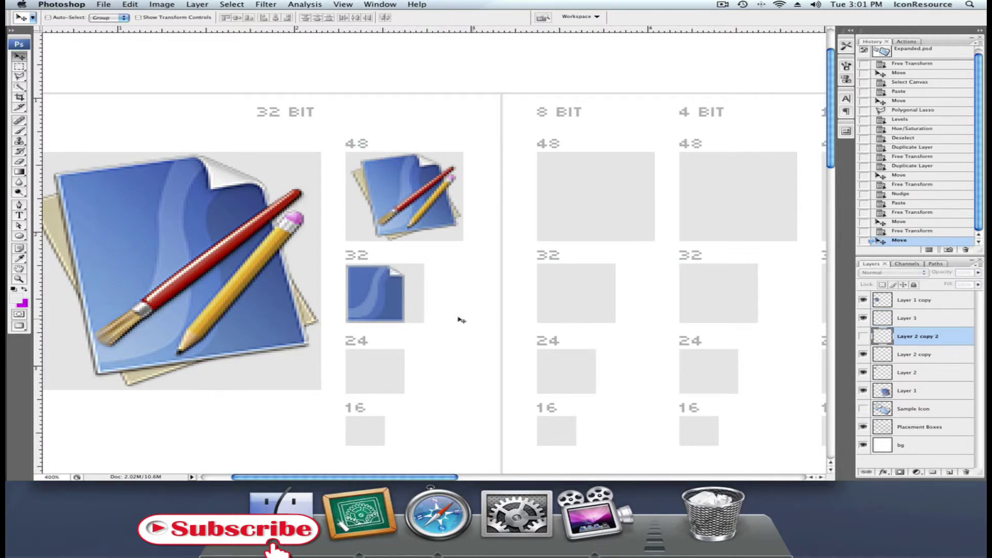
key(alt+bracketright)
drag(392, 306, 401, 307)
Zoom in on the 32 px icon and bring up the Preferences categories
key(super+h)
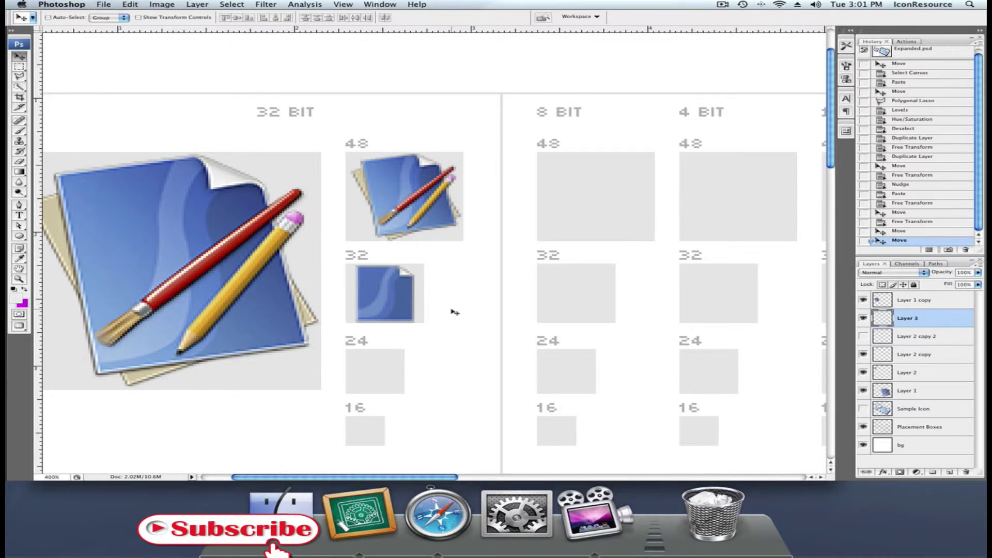
key(super+equal)
key(super+equal)
key(super+equal)
key(super+equal)
key(super+equal)
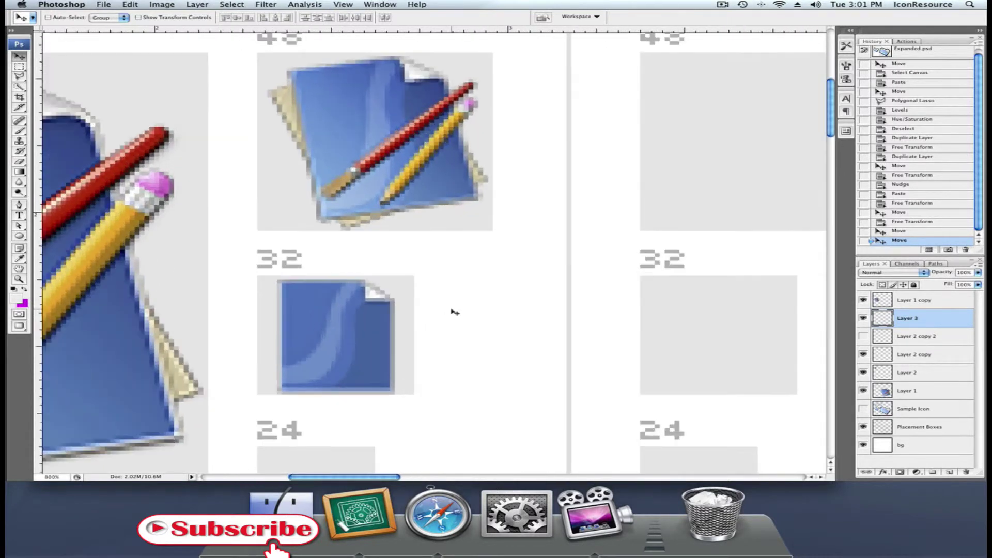
scroll(455, 312, down, 4)
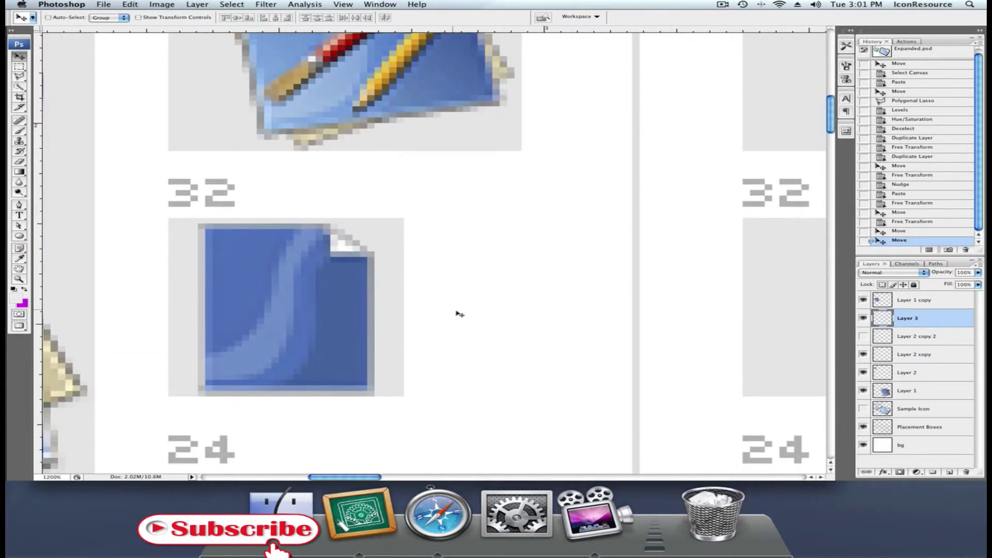
scroll(460, 314, left, 5)
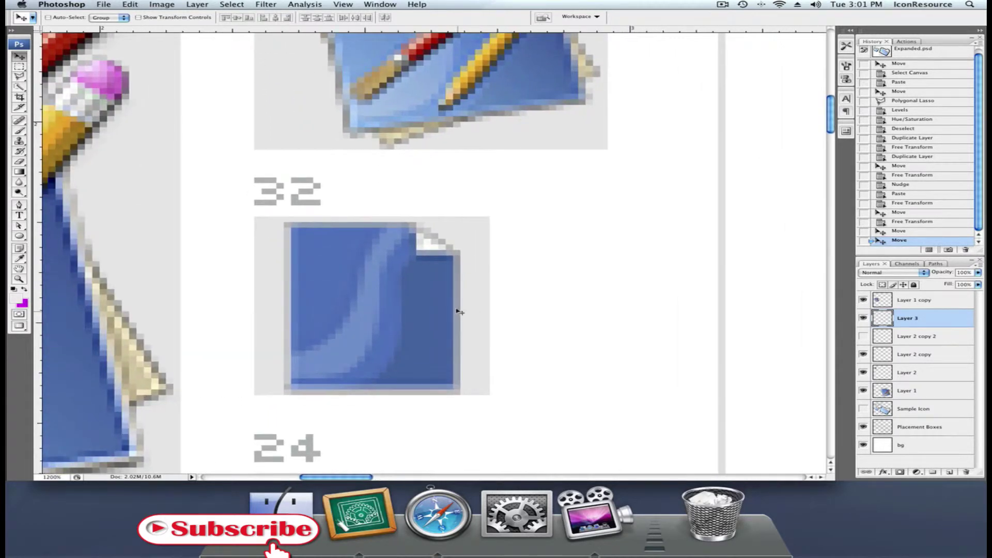
click(80, 5)
mouse_move(106, 34)
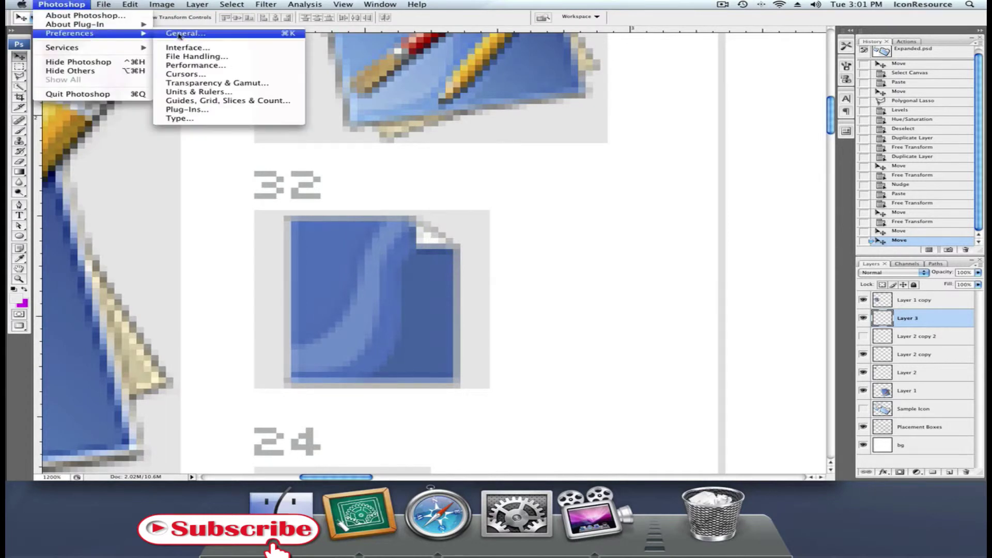
In Guides, Grid, Slices & Count, set Gridline every 1 pixels with 1 subdivision
click(207, 102)
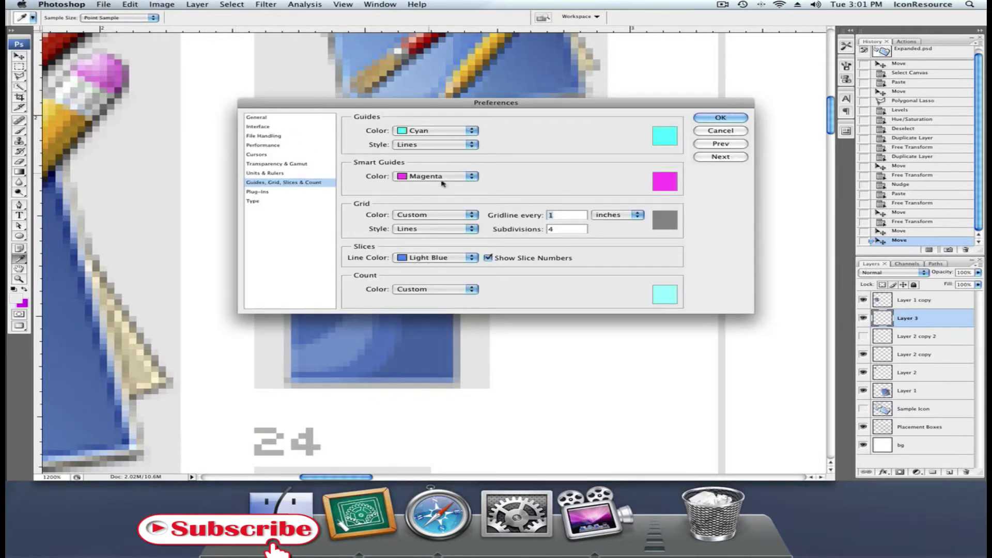
click(624, 222)
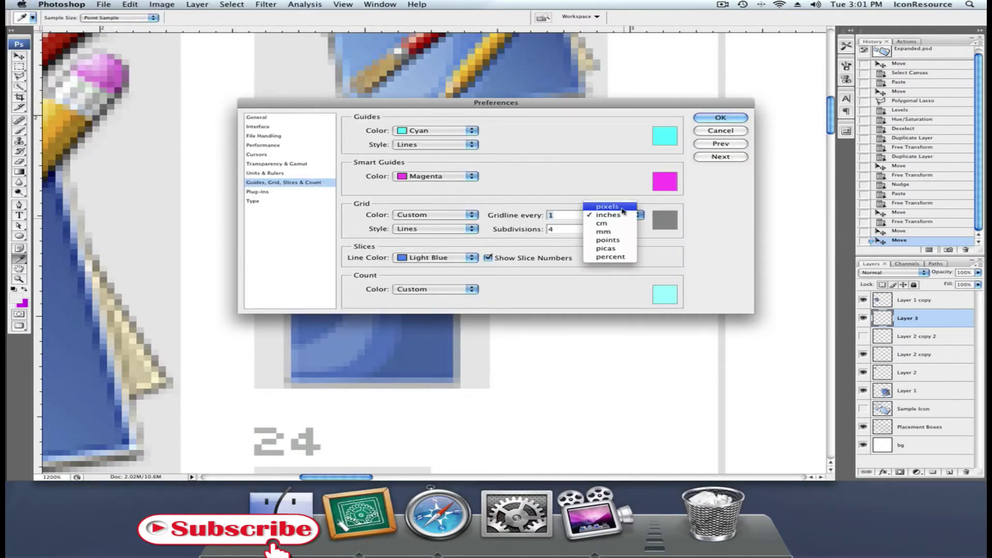
click(620, 202)
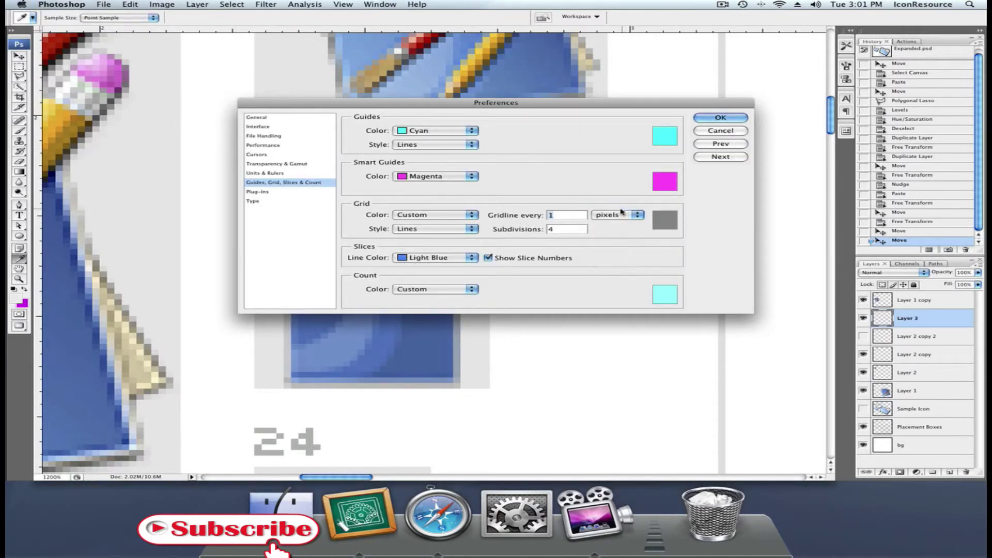
click(555, 229)
click(713, 119)
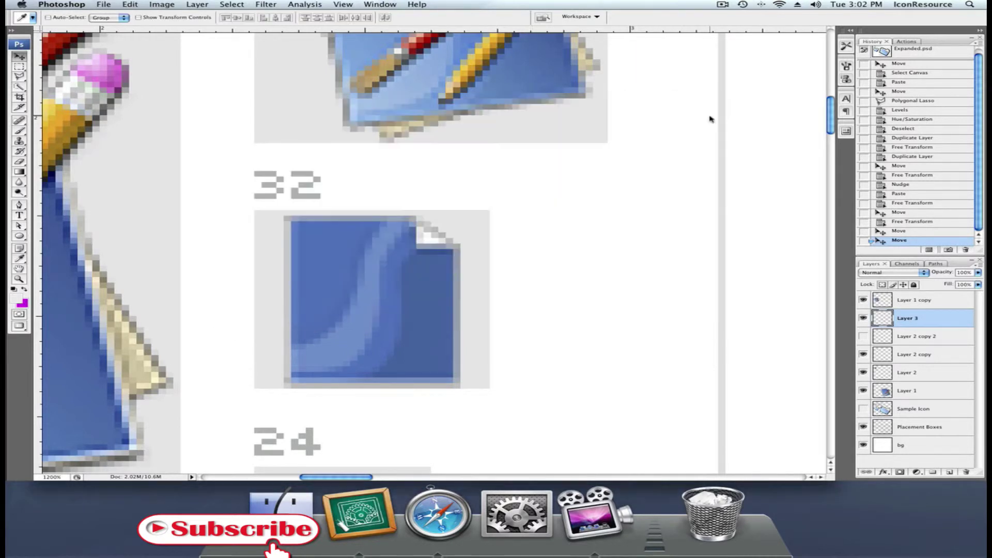
Turn on the pixel grid with View > Show > Grid
click(334, 4)
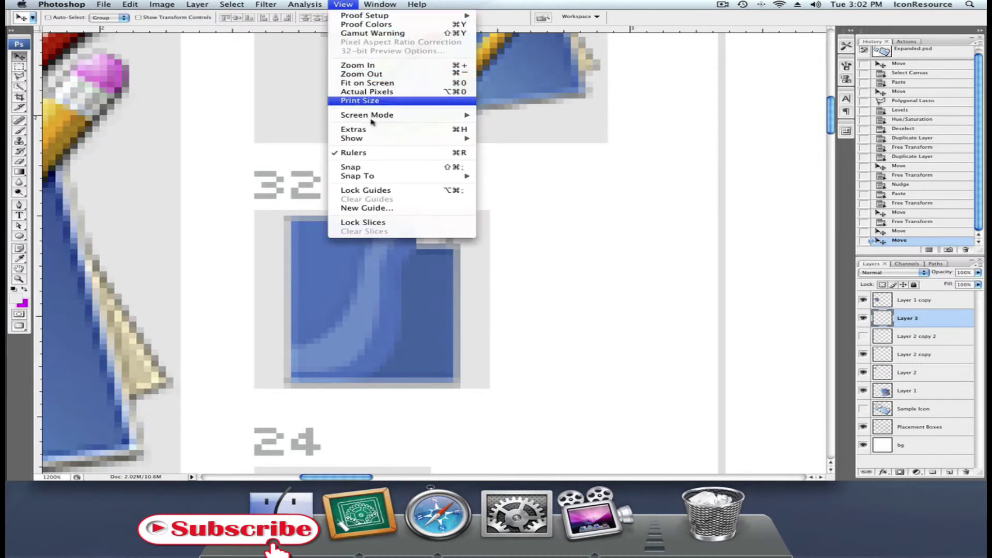
mouse_move(390, 141)
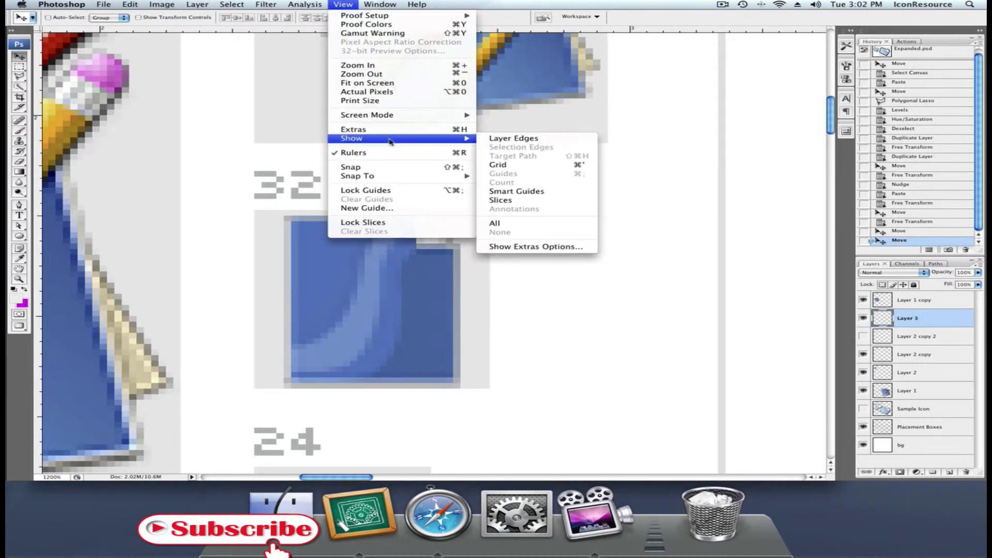
click(557, 166)
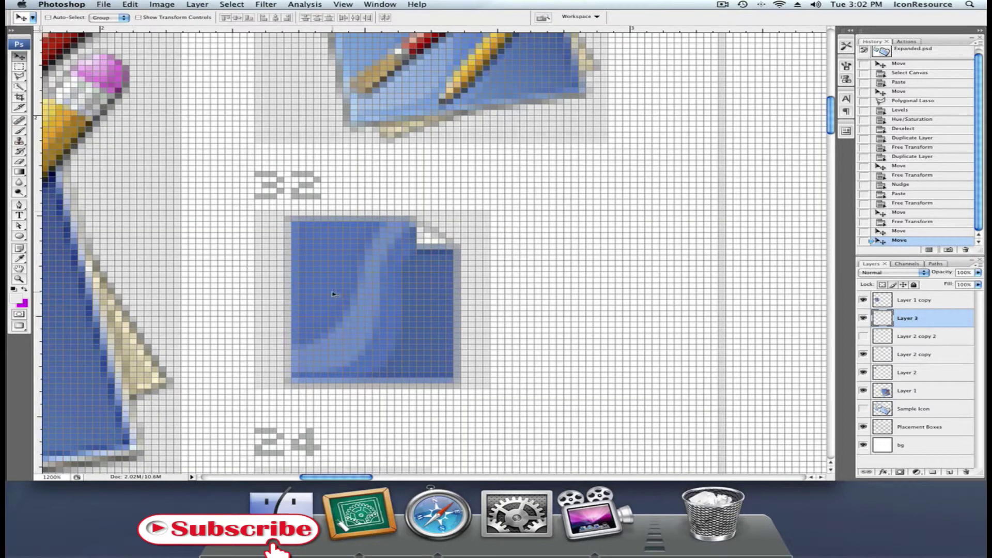
Zoom to 3200% on the 32 px icon and select the Pencil Tool
key(super+plus)
key(super+plus)
key(super+plus)
scroll(334, 297, down, 4)
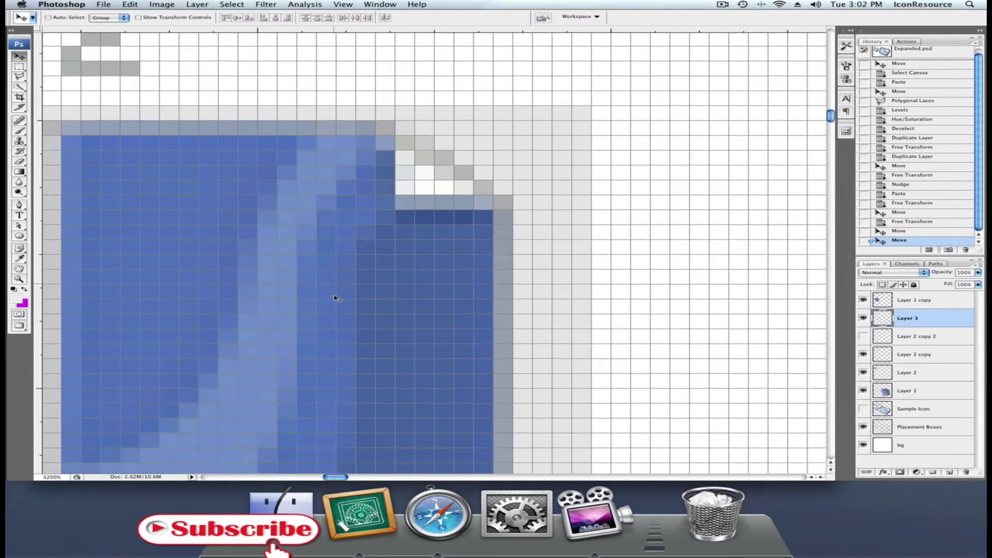
scroll(336, 297, left, 6)
scroll(339, 298, left, 2)
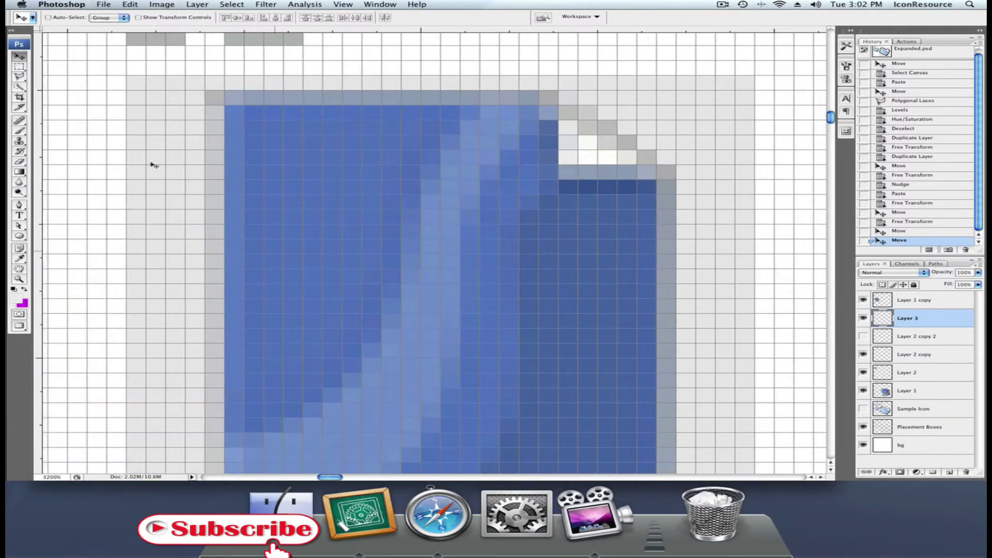
drag(19, 130, 62, 141)
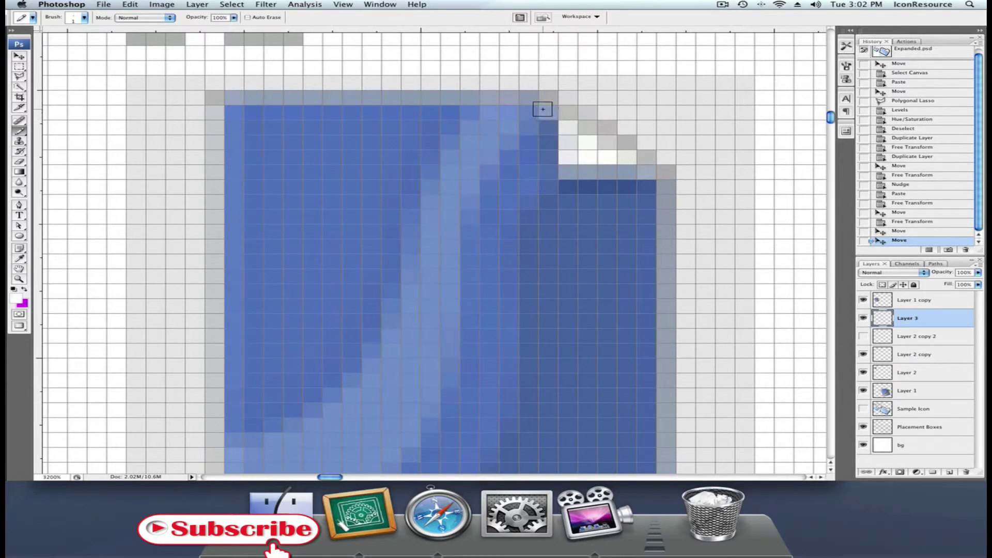
Pencil white lines along the page's top, left, bottom and right edges
click(548, 113)
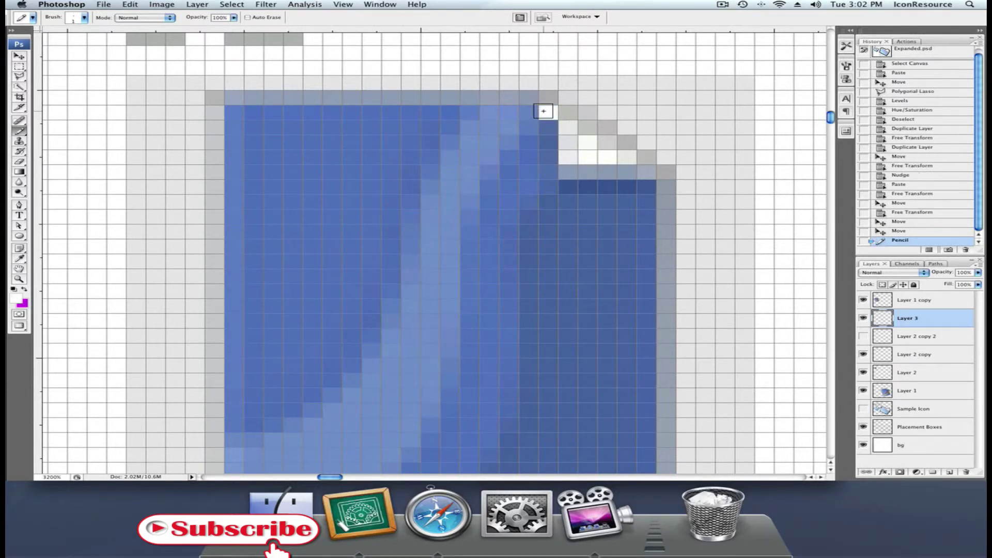
shift+click(245, 110)
scroll(228, 201, down, 4)
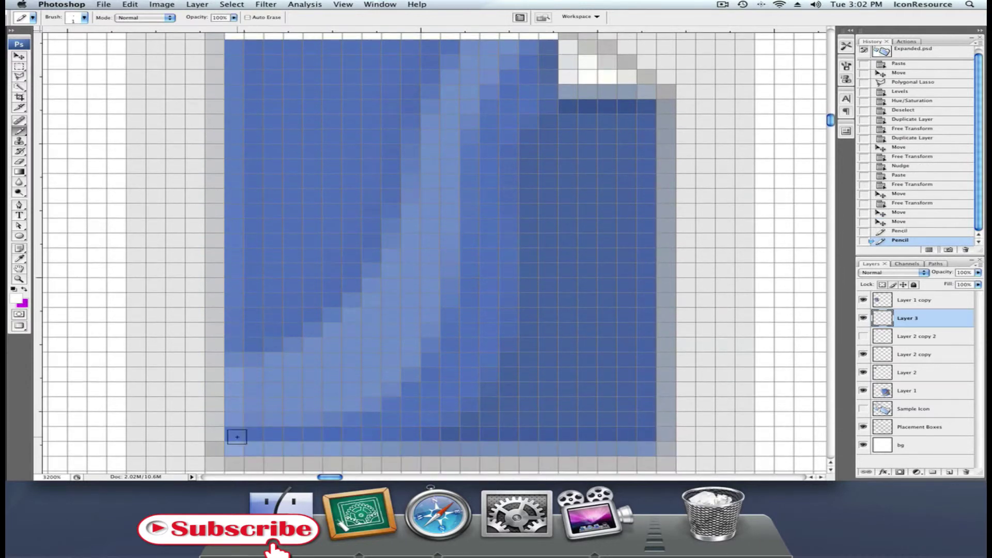
shift+click(233, 447)
scroll(233, 446, down, 3)
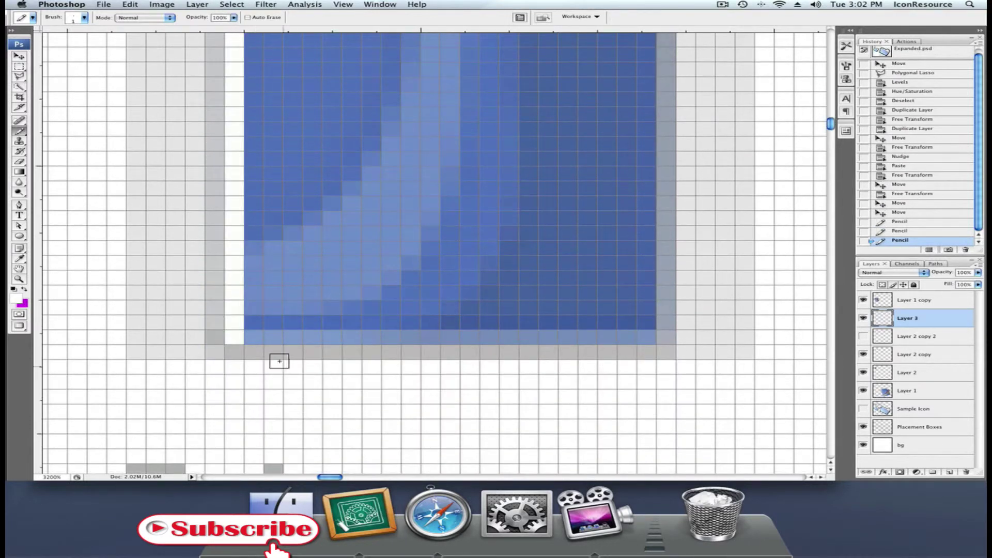
shift+click(649, 336)
scroll(648, 320, up, 4)
shift+click(648, 87)
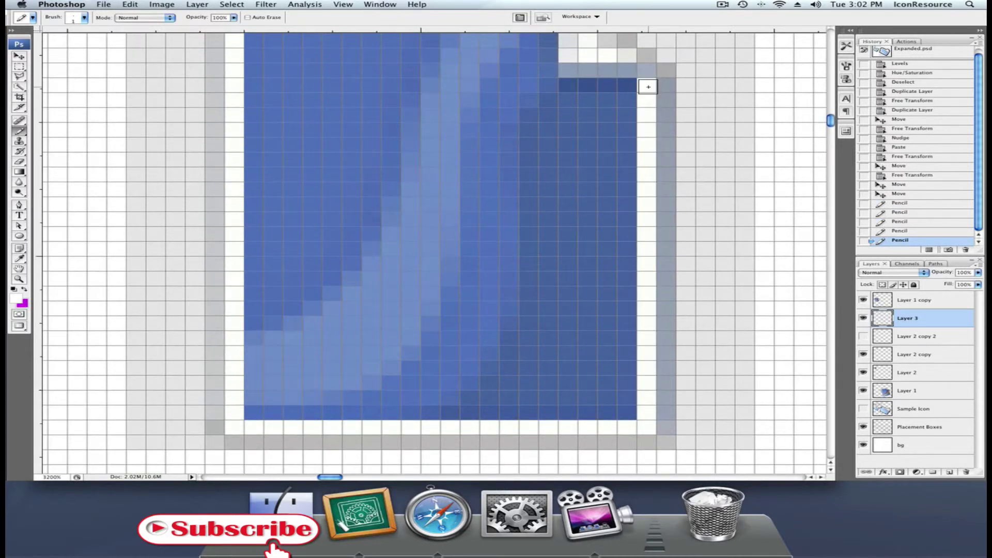
scroll(648, 85, up, 3)
Whiten the four pixels beside the folded corner
click(578, 120)
click(569, 121)
click(568, 110)
click(568, 93)
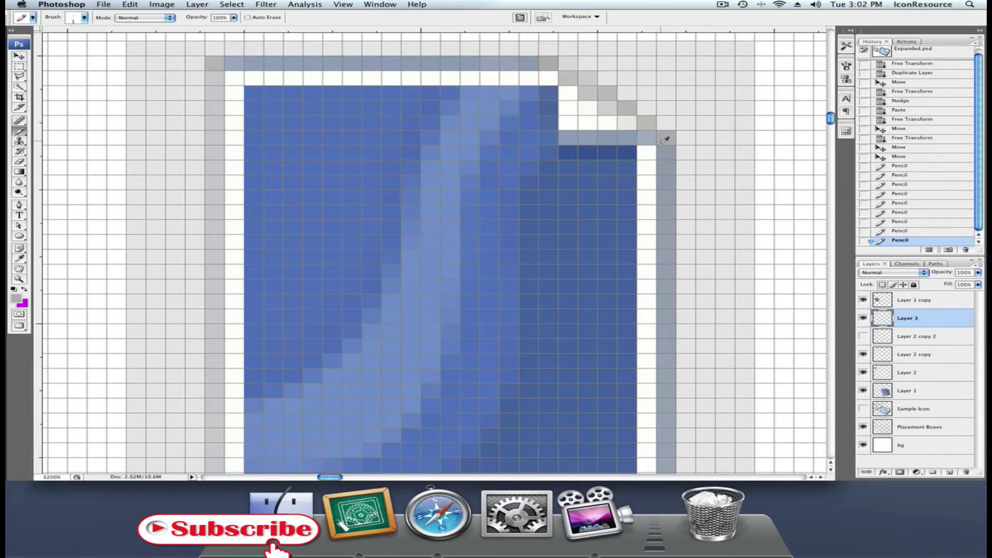
Darken the outline pixels near the folded corner and along the top row
click(667, 139)
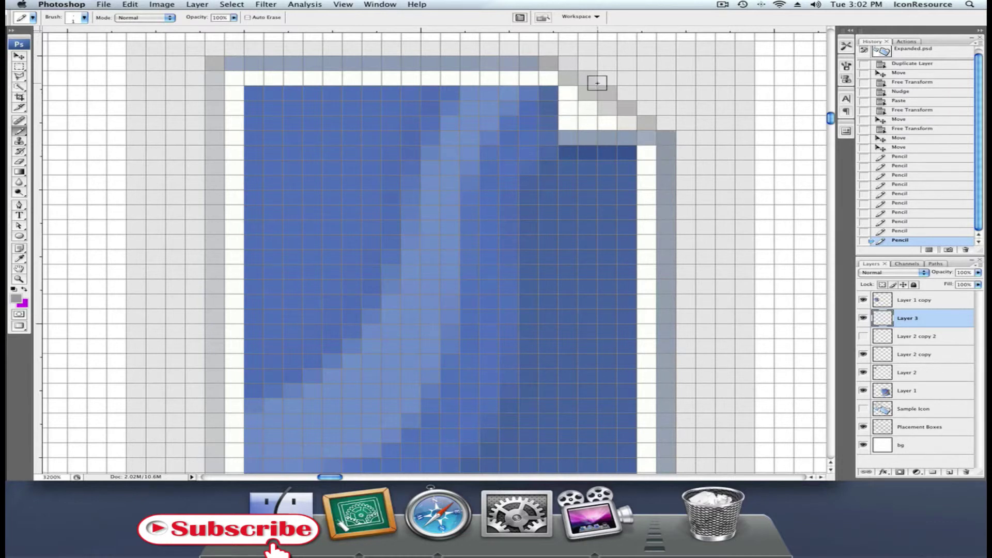
scroll(573, 62, up, 1)
click(574, 62)
click(548, 87)
click(234, 89)
click(214, 88)
Darken the left outline column, bottom-left corner, bottom row and last top pixel
scroll(228, 341, down, 4)
scroll(227, 341, down, 2)
shift+click(214, 380)
click(215, 397)
shift+click(664, 395)
click(665, 388)
scroll(637, 283, up, 1)
click(660, 67)
scroll(660, 67, up, 15)
scroll(675, 205, down, 8)
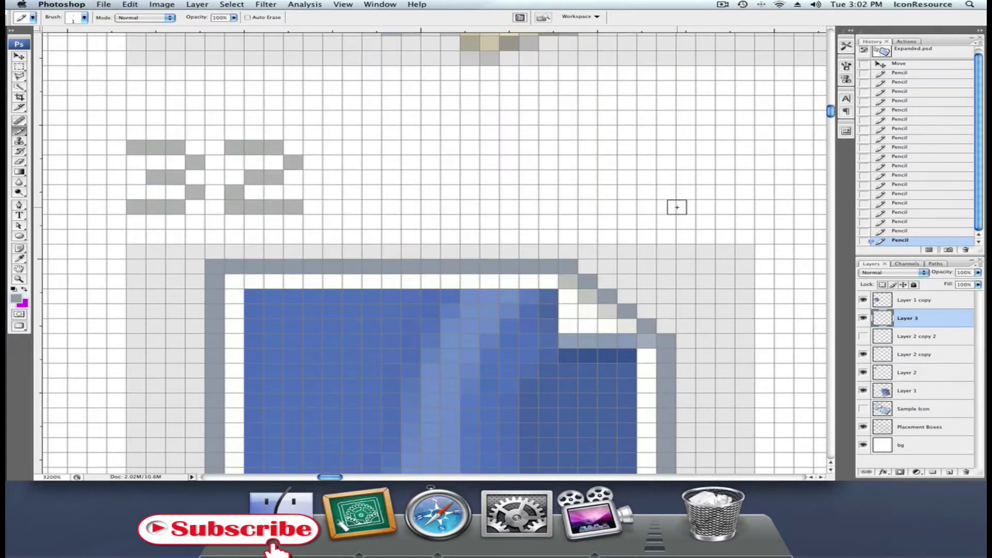
scroll(676, 207, down, 5)
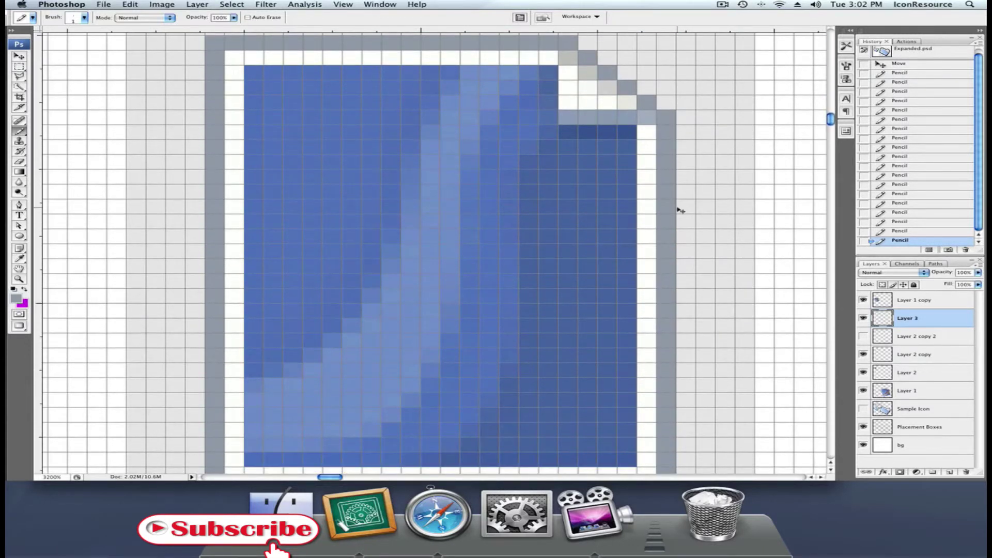
Zoom out to the whole Expanded Grid sheet and switch to the Move tool
key(super+minus)
key(super+minus)
key(super+minus)
key(super+minus)
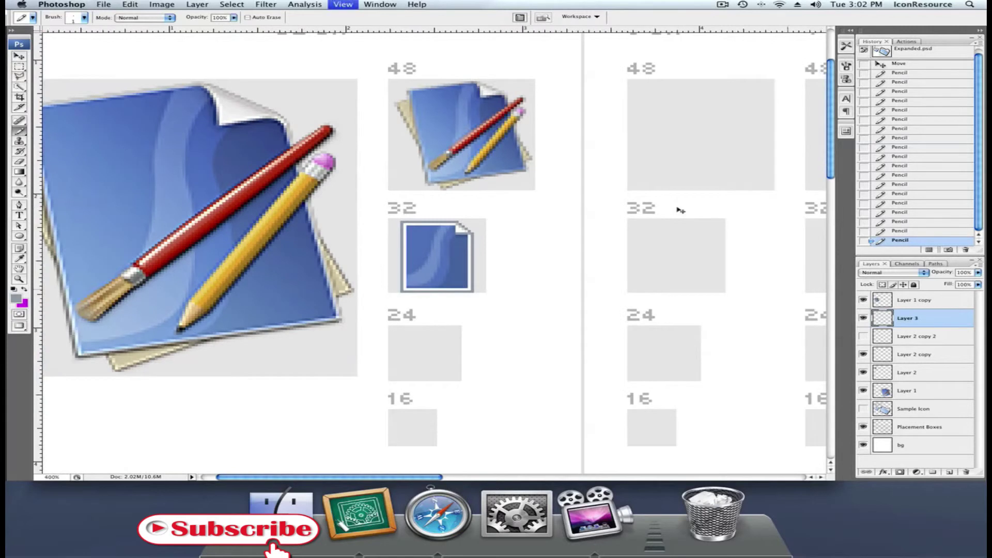
key(super+minus)
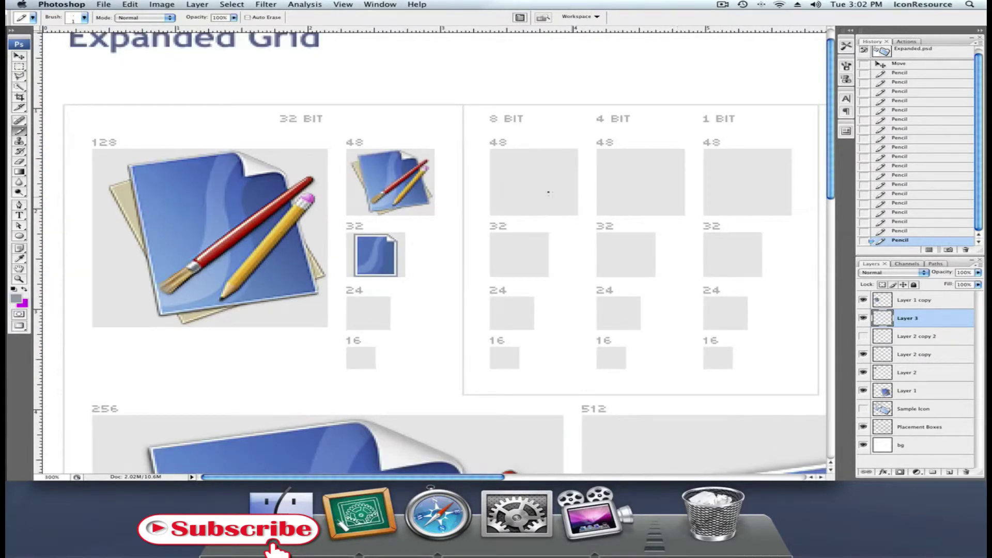
click(24, 57)
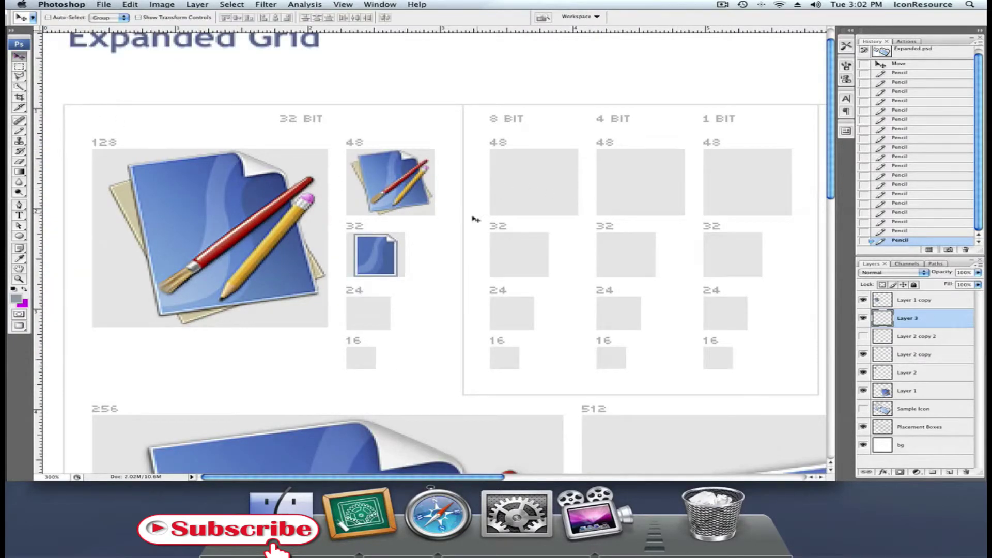
Fit the sheet in the window, then zoom into a marked area with the Zoom tool
key(super+0)
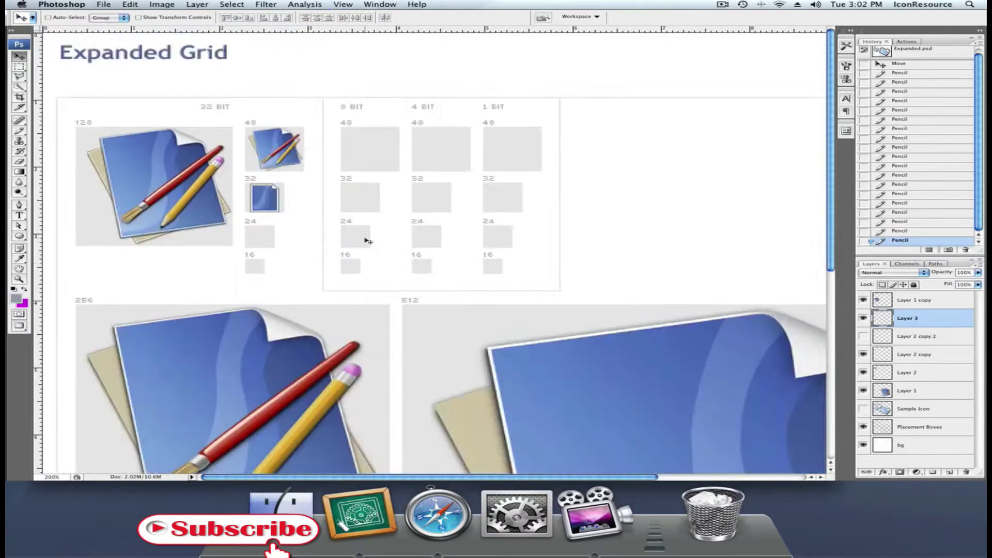
key(super+plus)
key(super+plus)
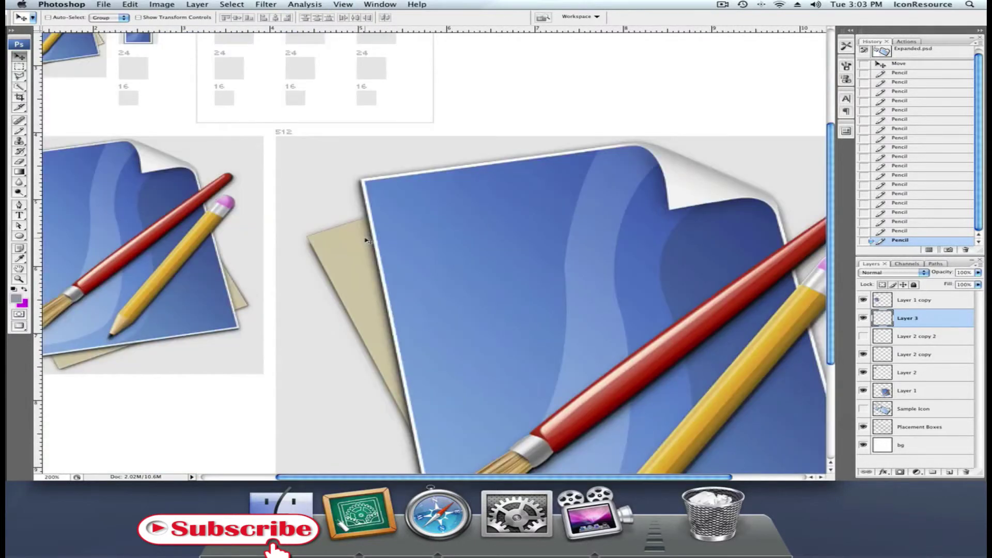
key(super+minus)
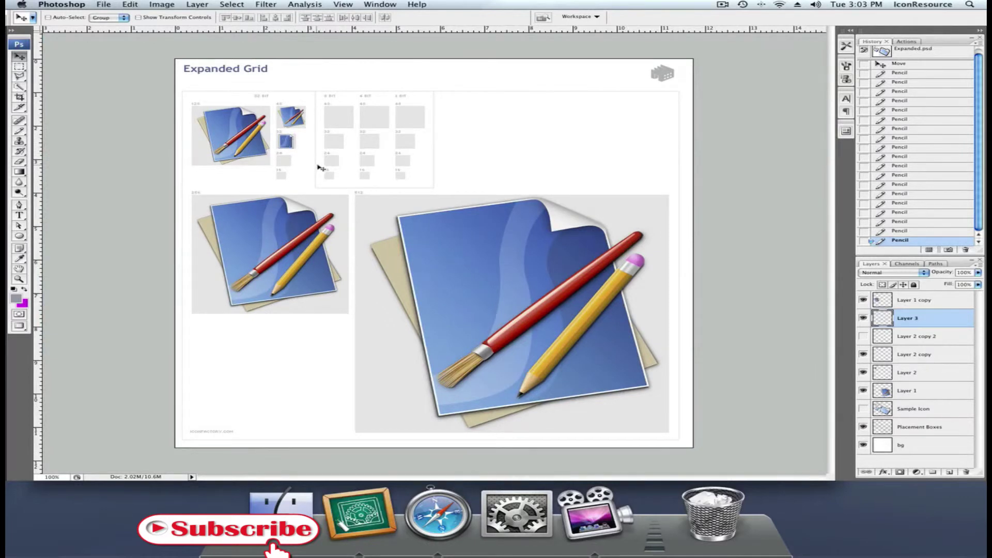
key(z)
drag(271, 137, 243, 122)
scroll(324, 138, up, 4)
scroll(324, 148, up, 1)
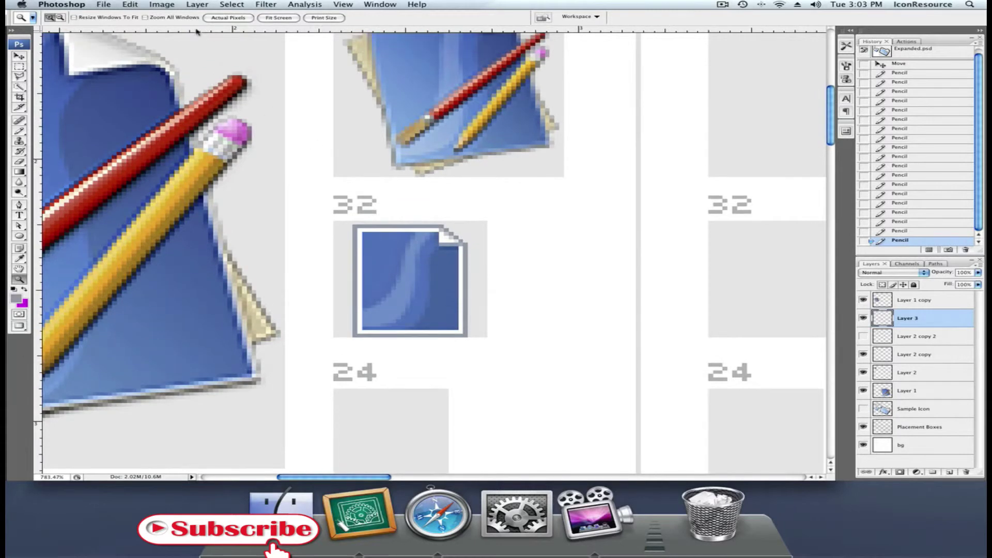
Switch to docucomp.psd and clear its selection
click(381, 4)
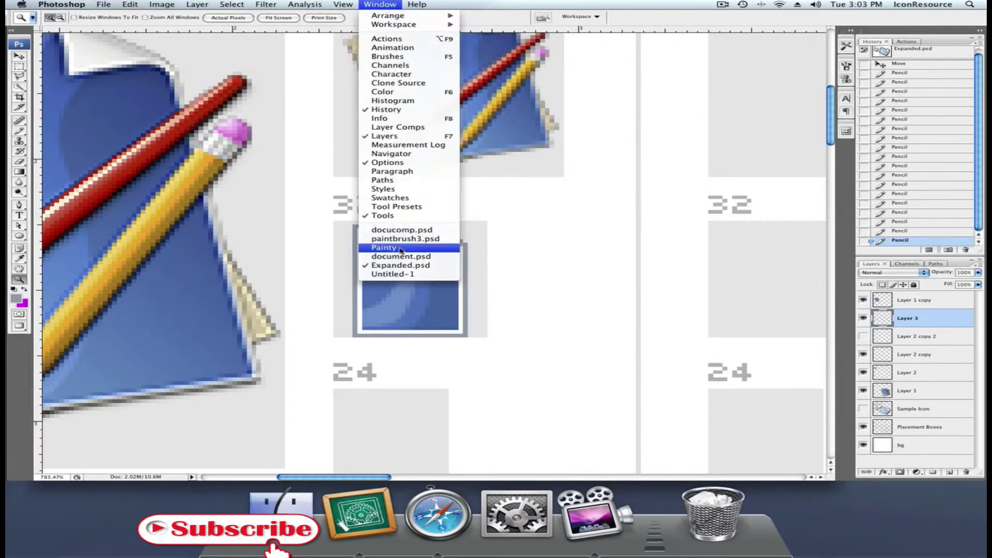
click(402, 230)
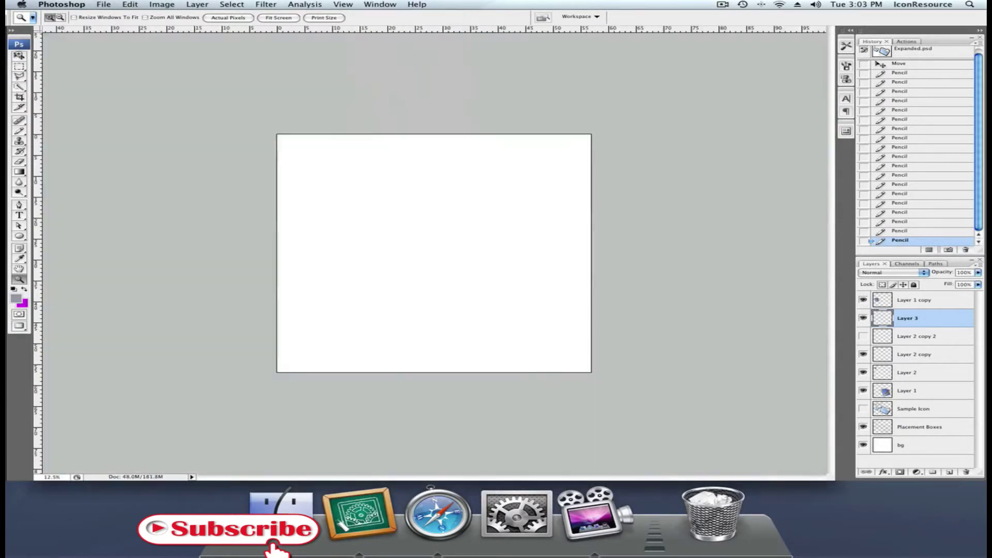
key(super+d)
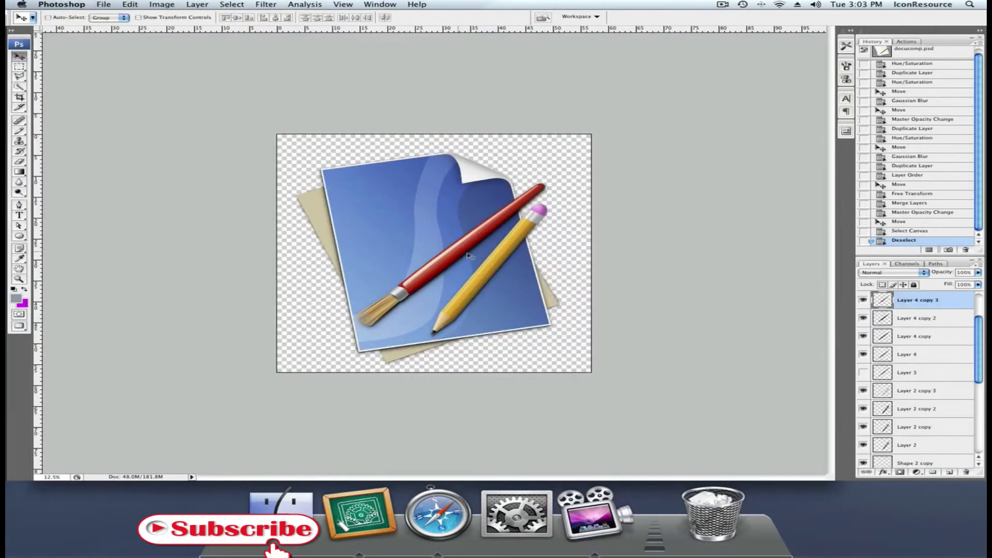
Select Layer 4 through Layer 2 and nudge the brush and pencil up on the canvas
shift+click(925, 356)
scroll(919, 388, down, 1)
super+click(918, 381)
super+click(916, 394)
super+click(914, 411)
super+click(913, 430)
drag(504, 239, 501, 226)
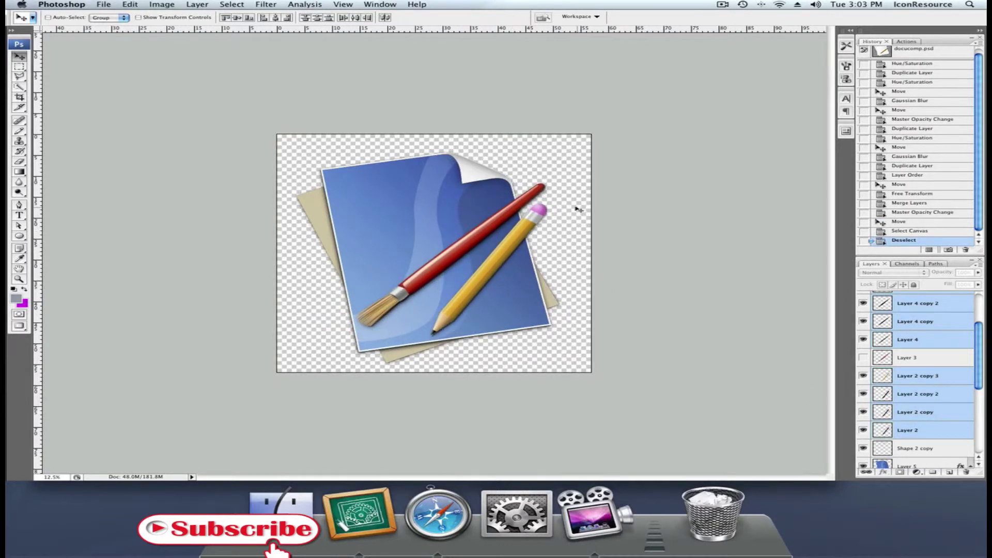
Undo the merge and Select All, then bring Expanded.psd to the front
key(super+e)
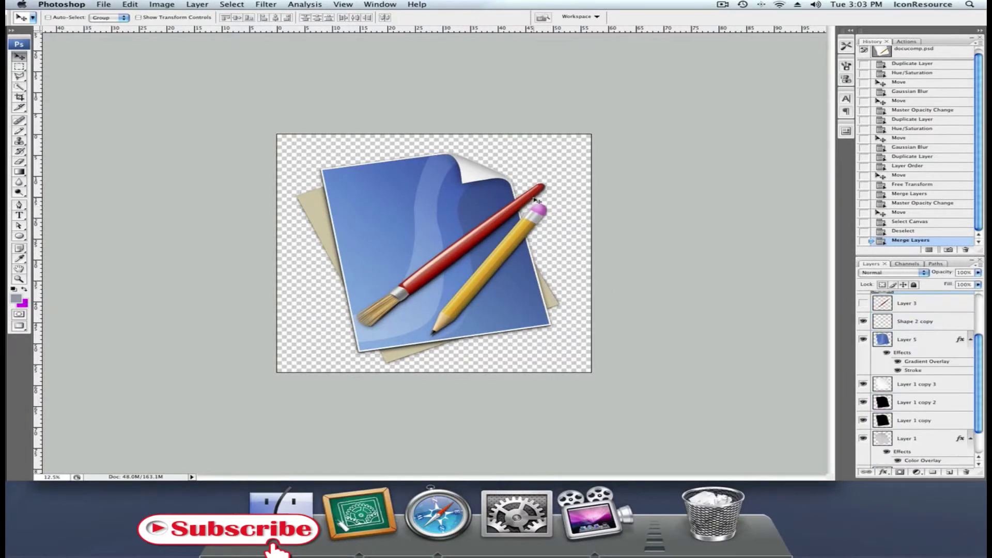
key(super+a)
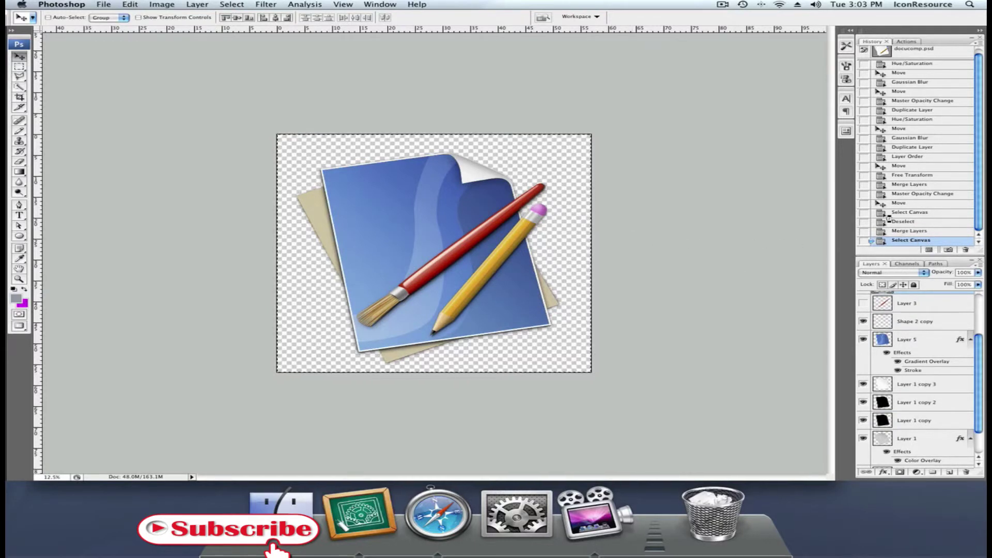
key(super+alt+z)
key(super+alt+z)
click(380, 5)
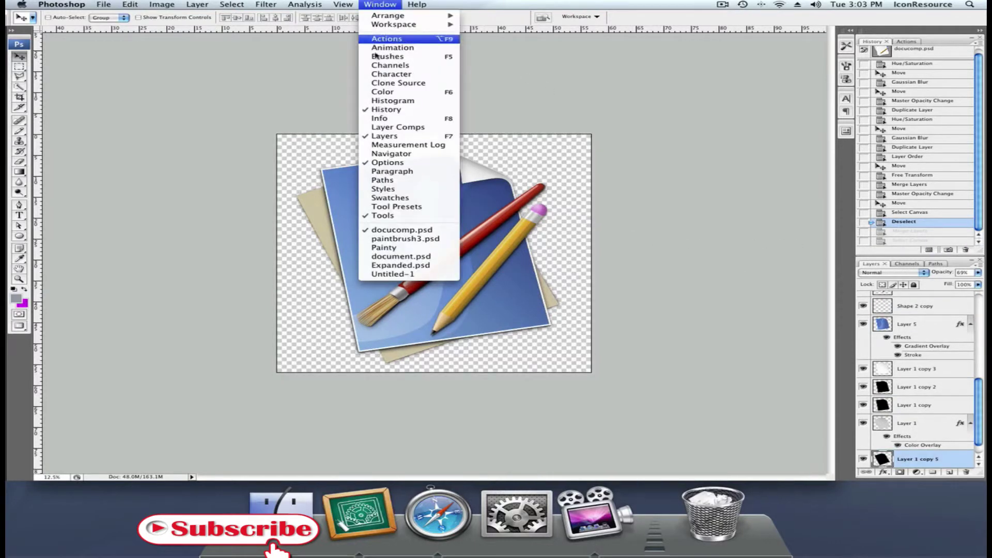
click(401, 265)
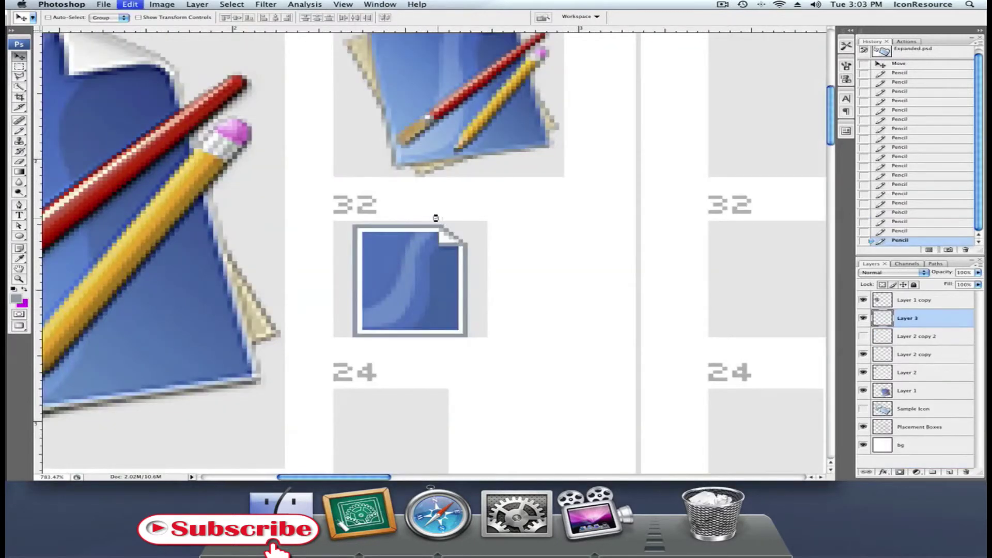
Paste the brush and pencil and shrink them proportionally with Free Transform
key(super+v)
key(super+alt+0)
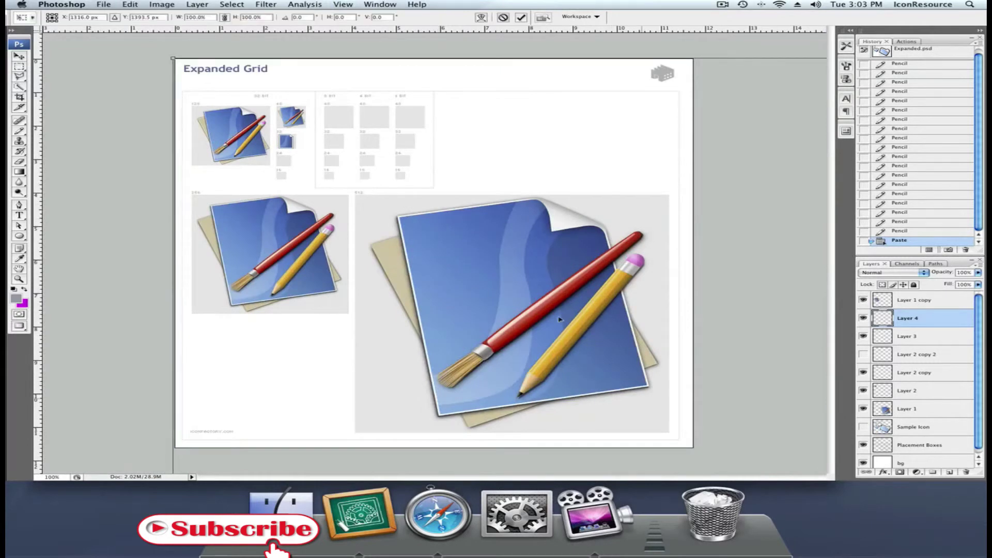
key(super+t)
drag(459, 251, 302, 123)
mouse_move(358, 154)
mouse_down()
mouse_move(361, 166)
mouse_move(343, 161)
mouse_move(353, 153)
mouse_up()
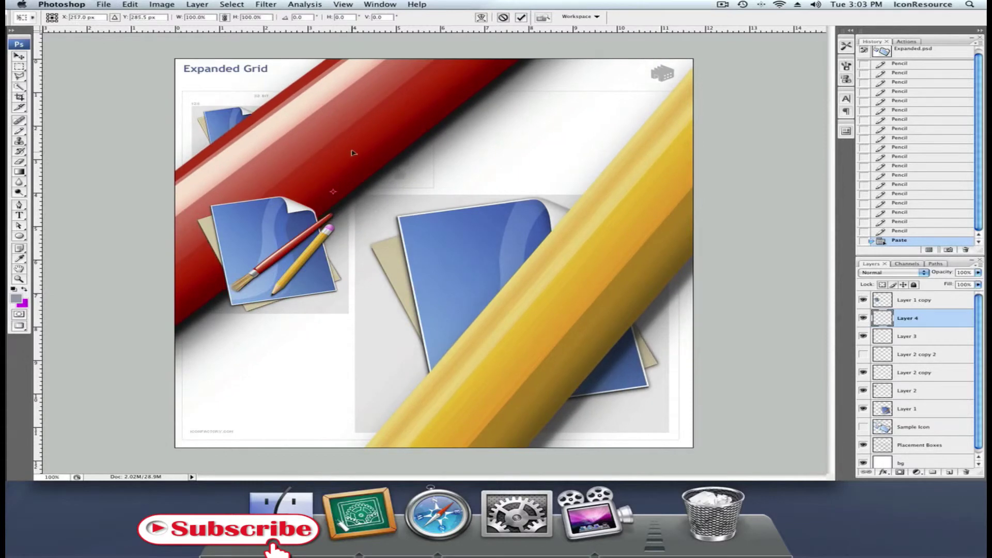
click(225, 18)
drag(180, 19, 145, 21)
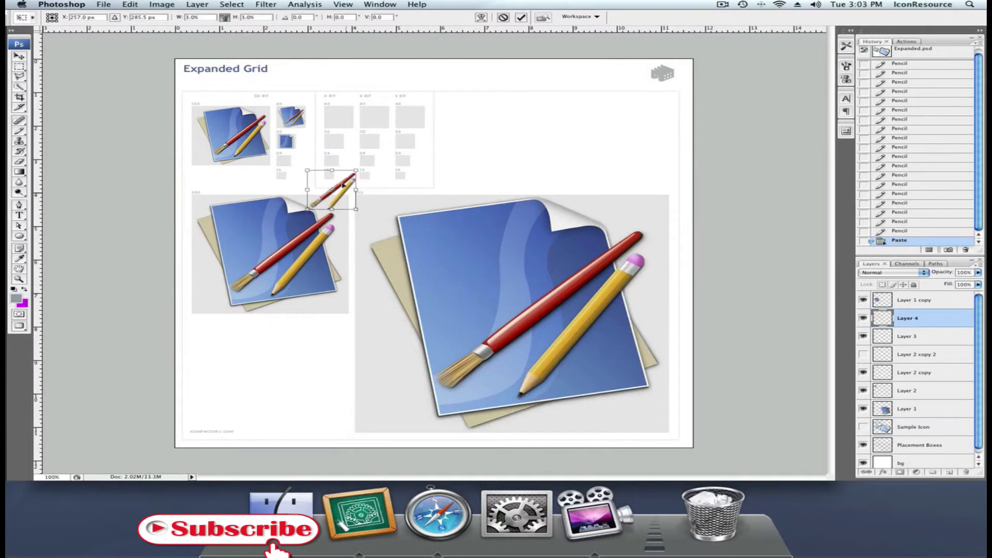
drag(353, 201, 341, 151)
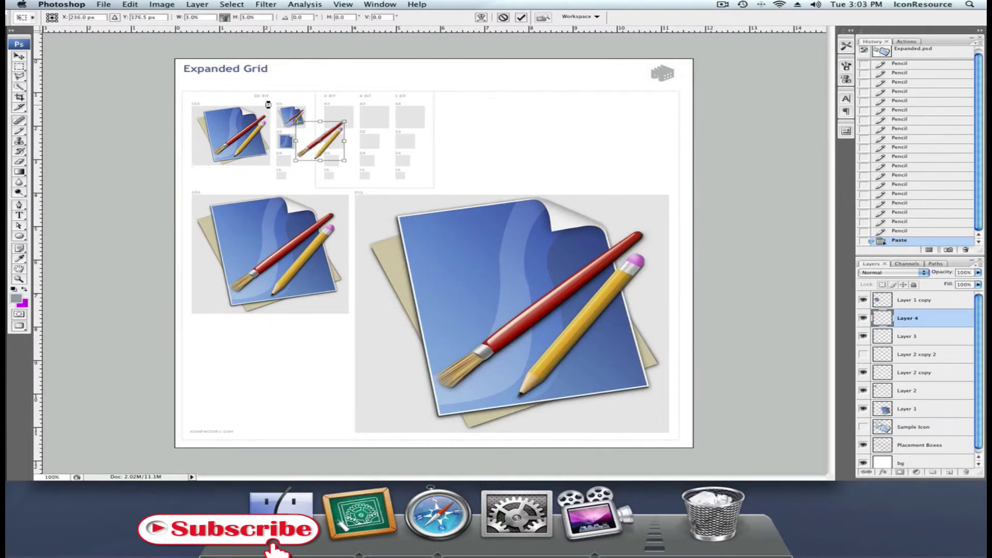
key(Return)
Zoom in on the small icon slots and move the artwork over the 32 px icon
key(z)
drag(375, 197, 269, 113)
scroll(284, 140, up, 2)
click(19, 56)
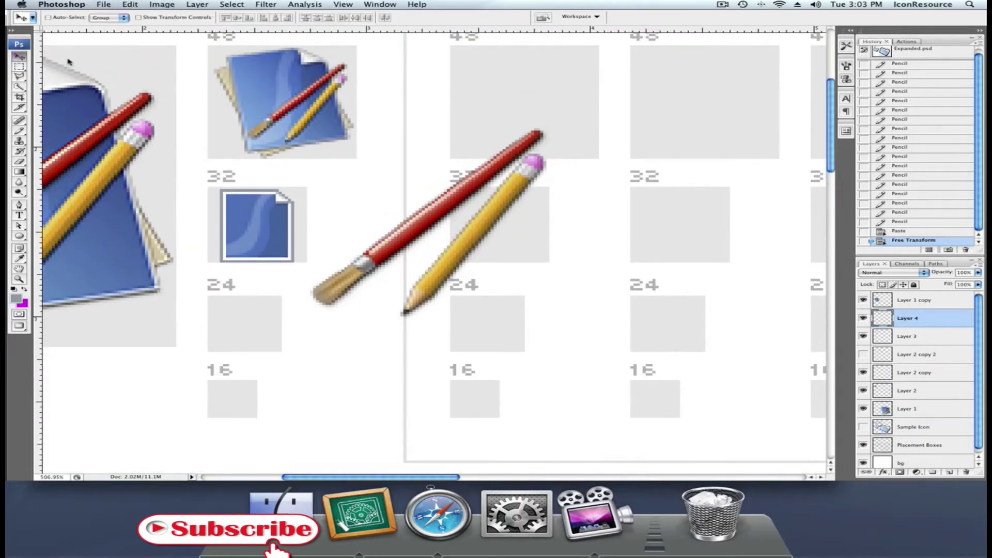
drag(150, 71, 297, 84)
drag(597, 221, 501, 170)
Resize the brush and pencil to fit the 32 px slot and tilt them slightly counterclockwise
key(super+t)
mouse_move(599, 76)
mouse_down()
mouse_move(437, 192)
mouse_move(413, 232)
mouse_move(454, 232)
mouse_move(440, 204)
mouse_up()
mouse_move(374, 252)
mouse_down()
mouse_move(387, 252)
mouse_move(361, 264)
mouse_up()
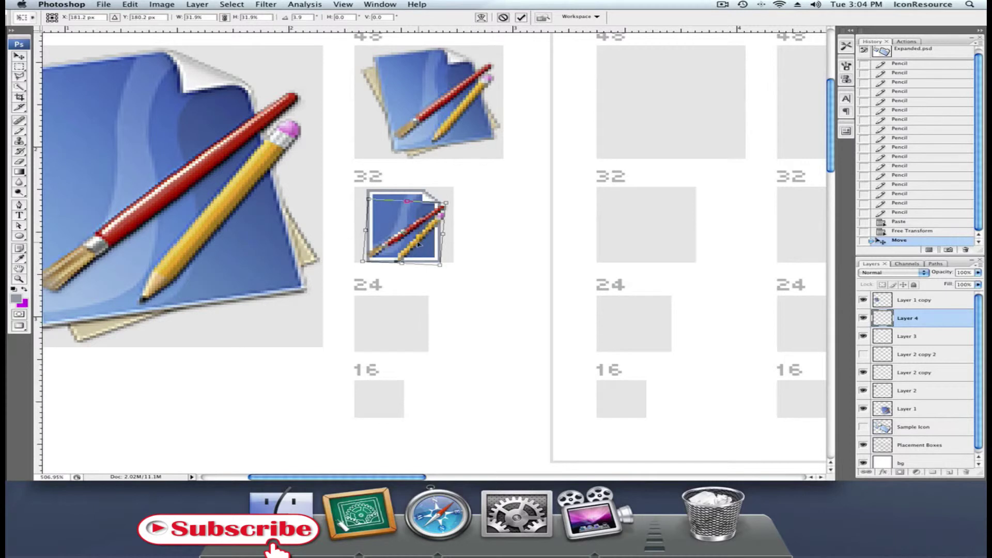
mouse_move(465, 245)
mouse_down()
mouse_move(466, 234)
mouse_move(409, 230)
mouse_move(464, 248)
mouse_move(420, 239)
mouse_up()
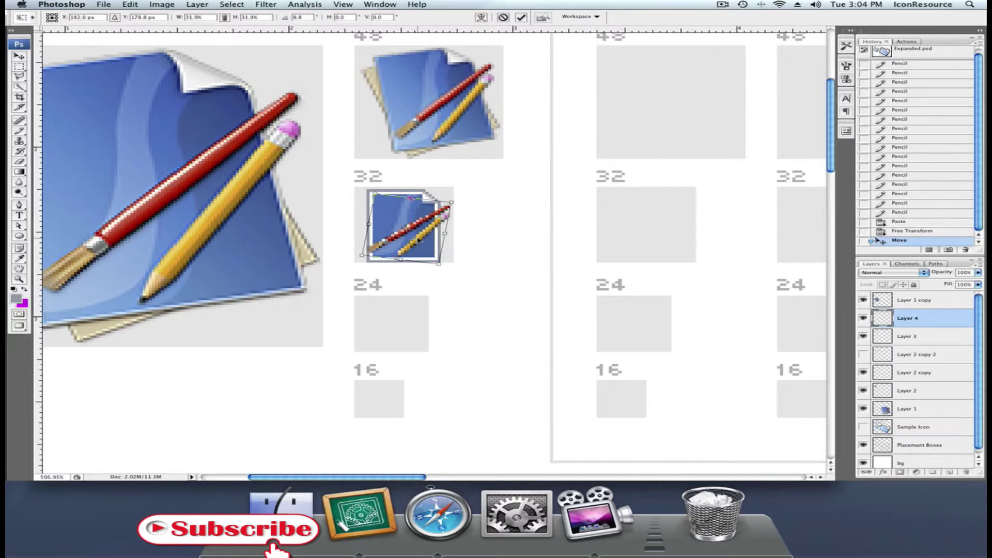
key(Return)
scroll(490, 238, up, 2)
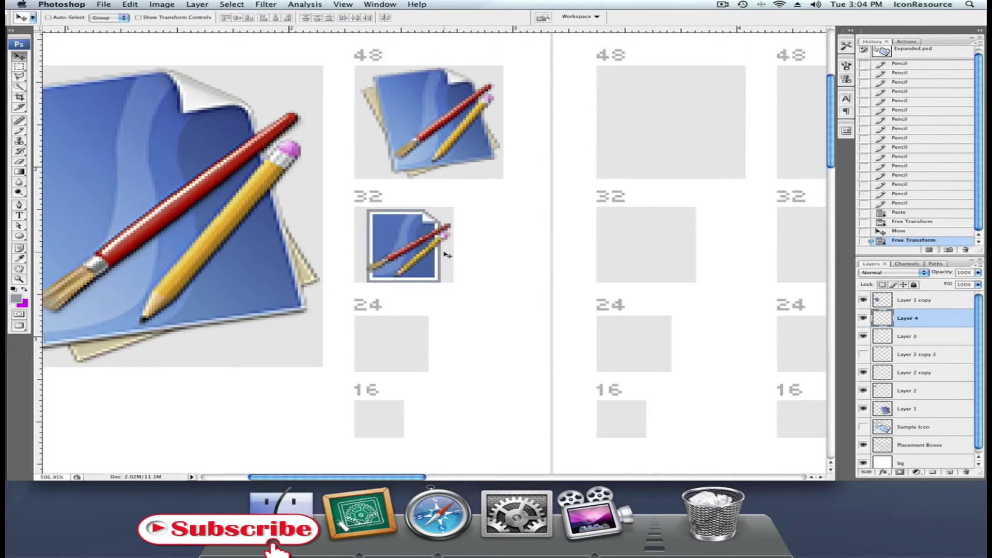
key(super+minus)
key(super+minus)
key(super+minus)
key(super+minus)
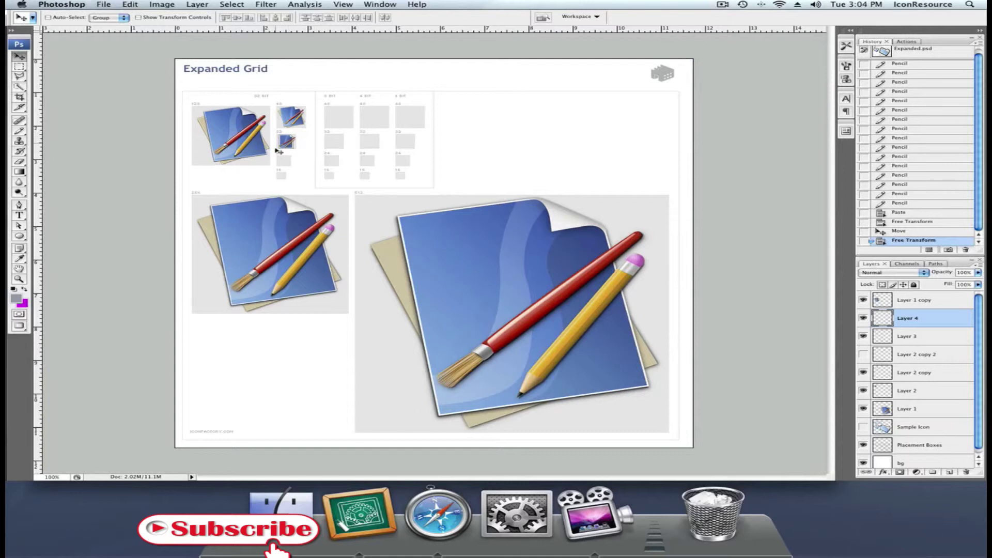
Zoom in closely on the 32 px icon and select the Pencil tool
key(z)
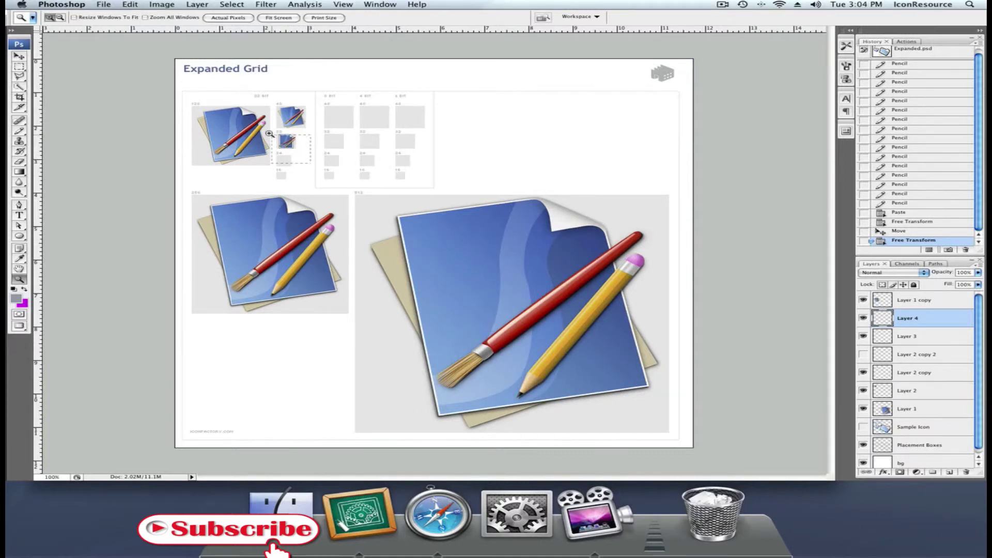
drag(269, 131, 308, 162)
scroll(523, 166, up, 2)
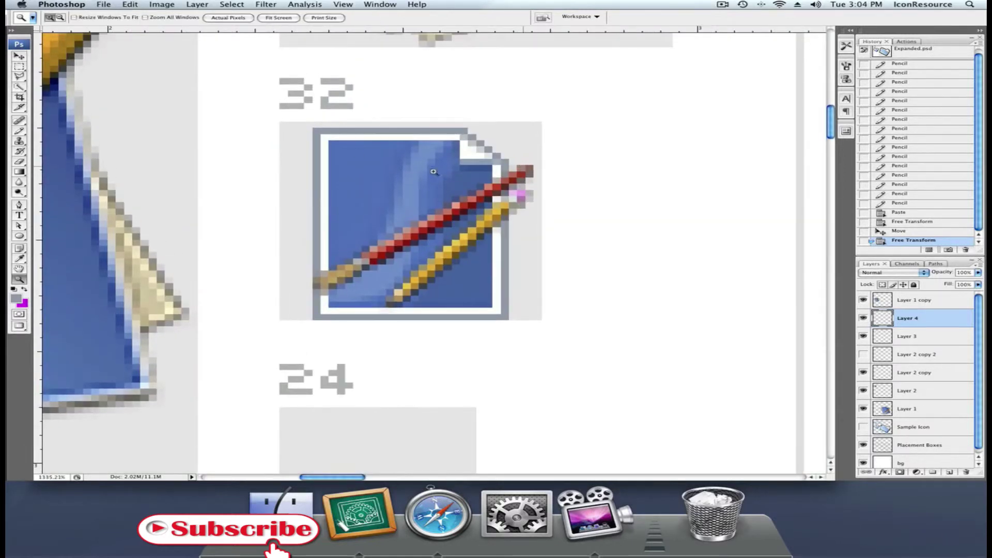
click(20, 131)
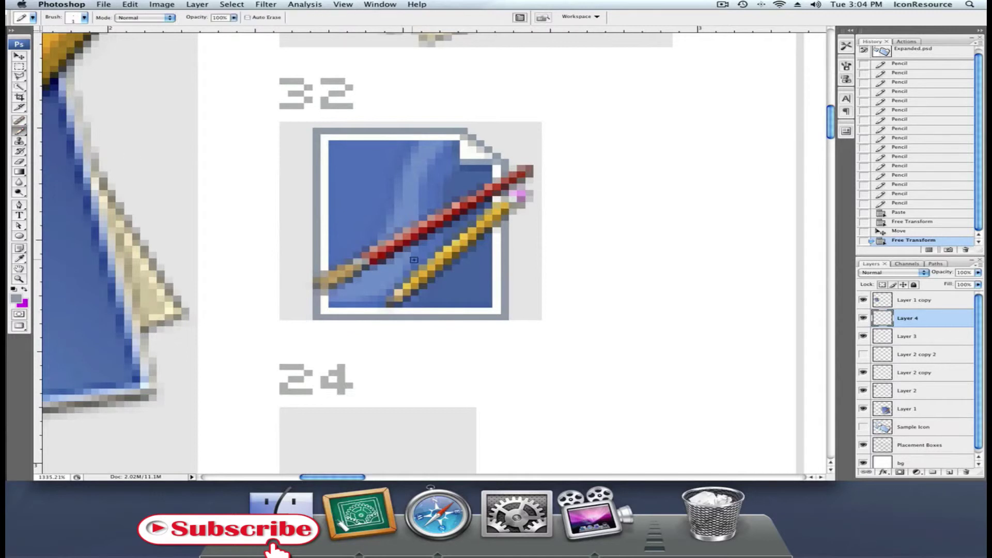
scroll(460, 223, up, 1)
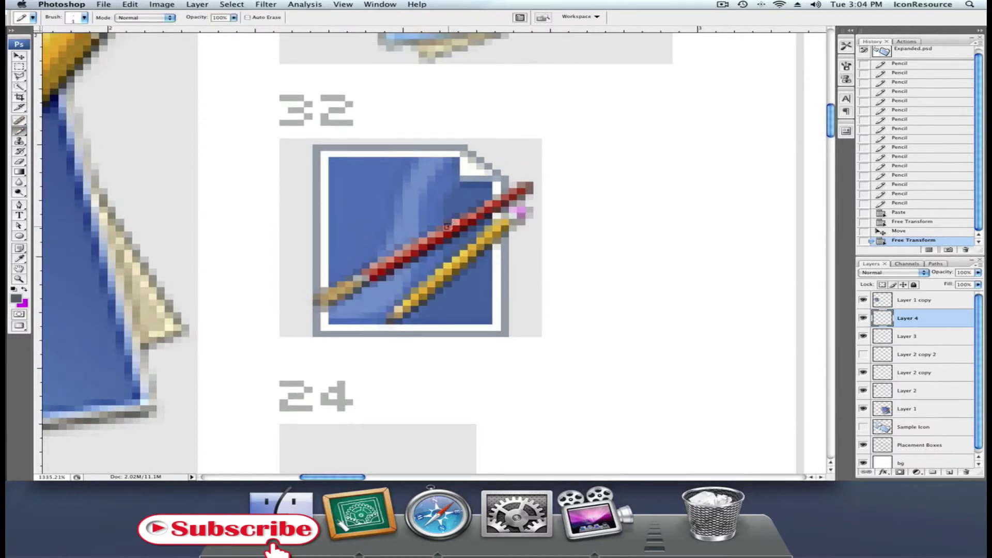
Sample the brush's red and retouch pixels along the red brush and its tip
alt+click(454, 223)
click(369, 267)
shift+click(448, 226)
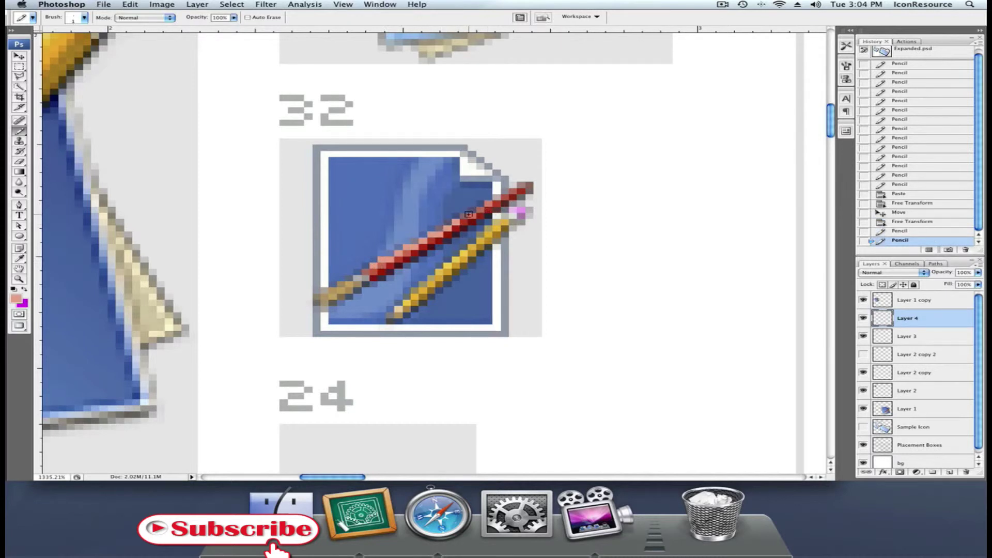
click(468, 214)
click(480, 208)
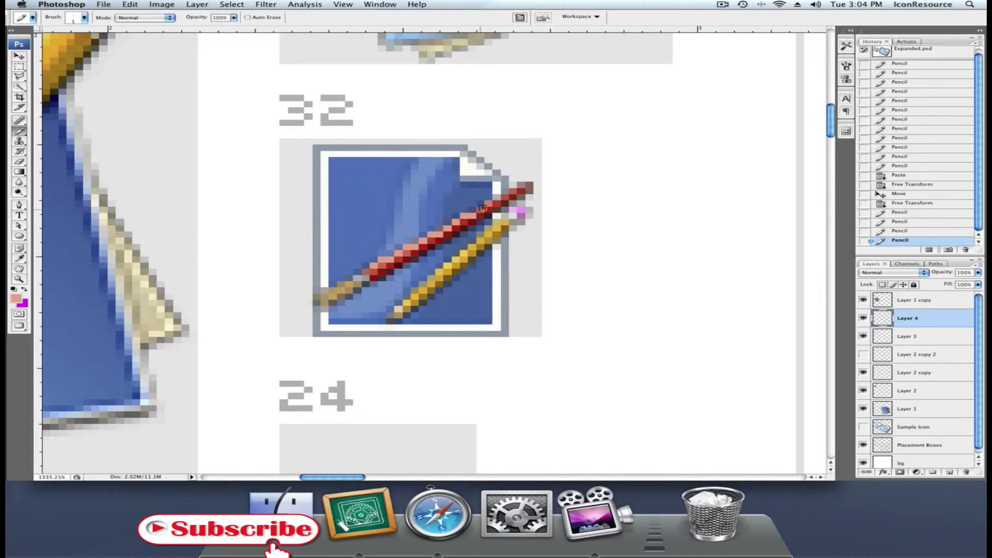
key(super+z)
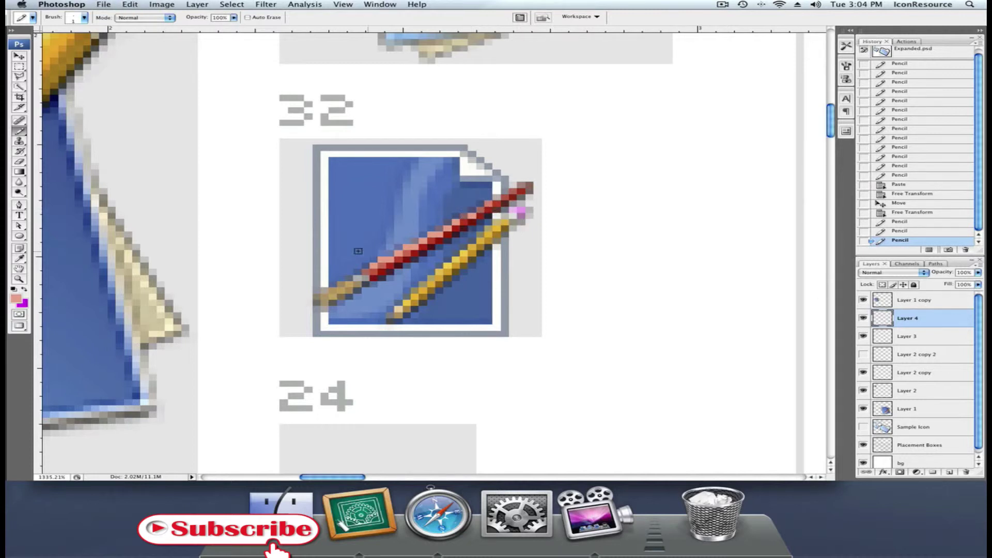
scroll(256, 279, up, 2)
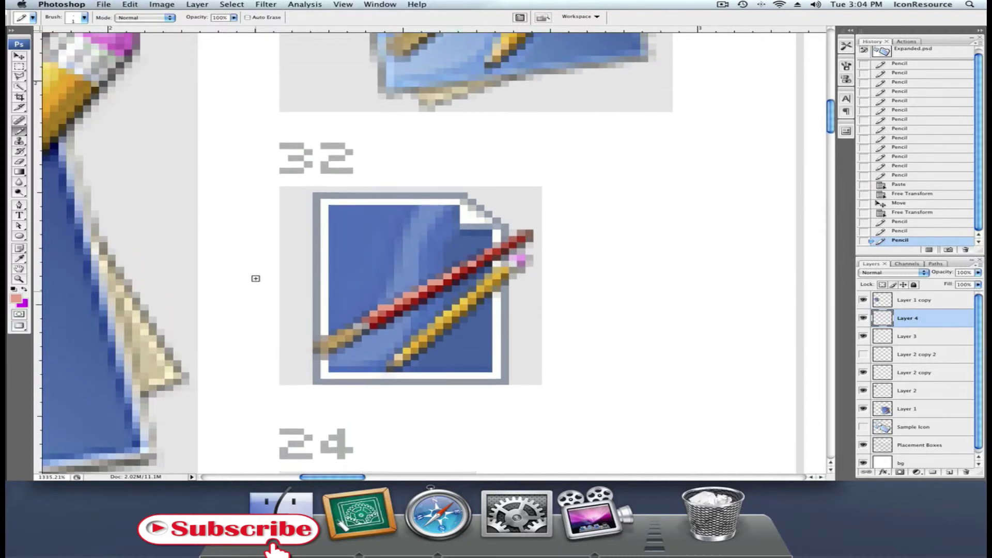
scroll(256, 278, up, 1)
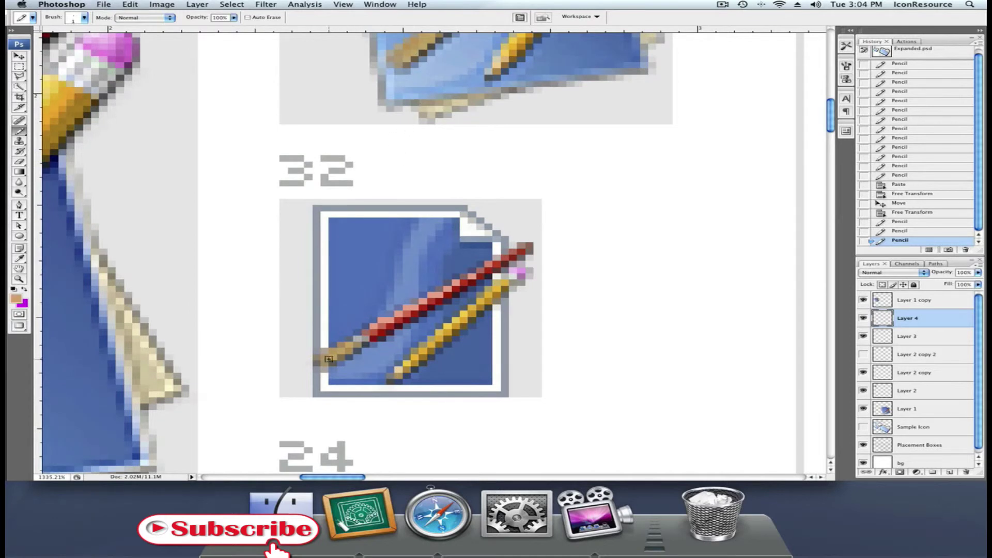
click(335, 347)
click(331, 352)
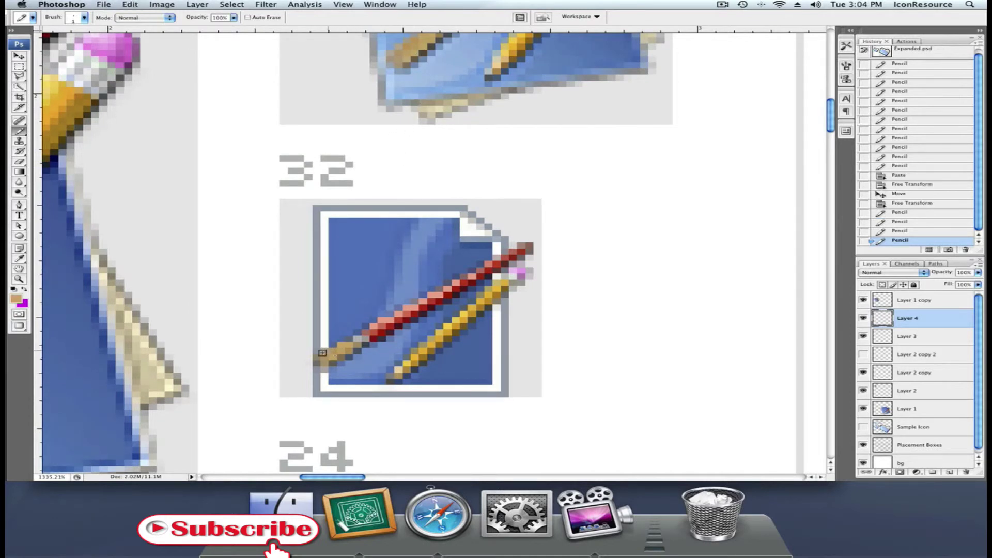
click(327, 351)
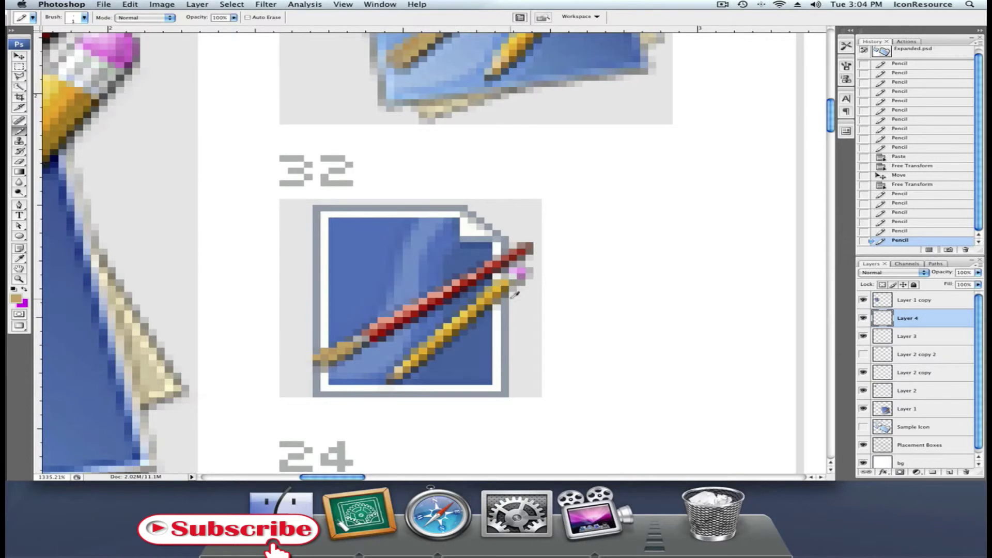
Sample the pencil's yellow and touch up pixels along the yellow pencil
alt+click(467, 308)
click(474, 301)
click(403, 359)
shift+click(436, 331)
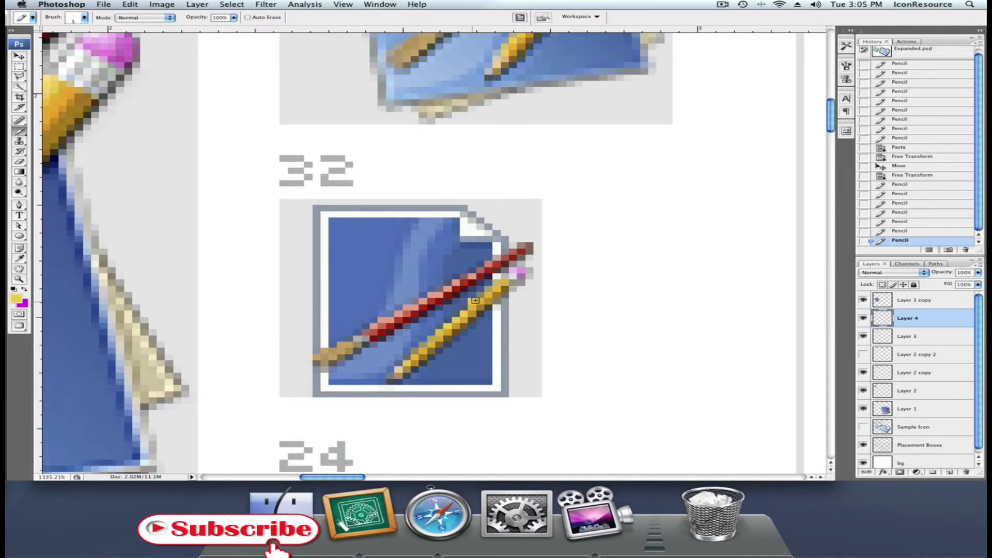
click(467, 304)
click(462, 308)
shift+click(403, 360)
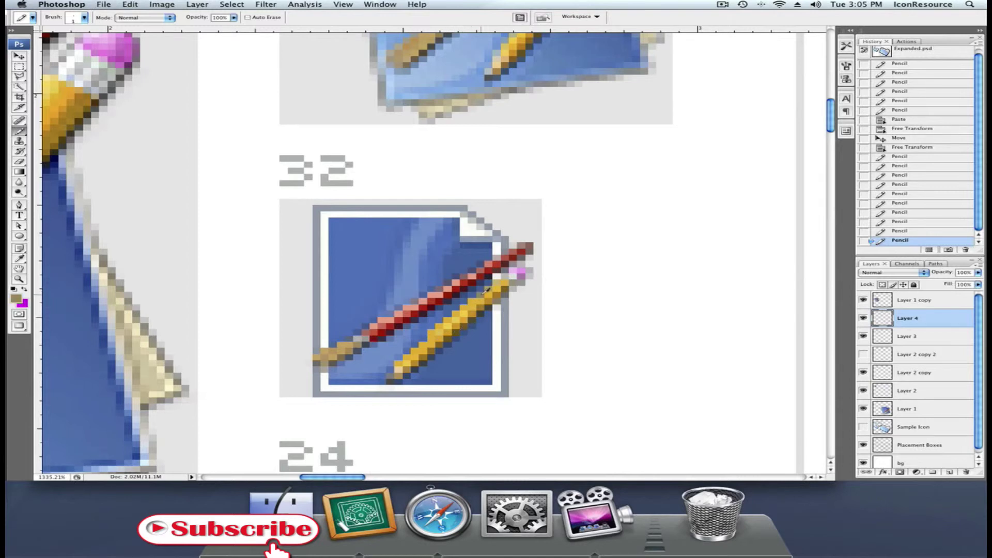
click(413, 345)
click(405, 353)
click(392, 361)
click(399, 356)
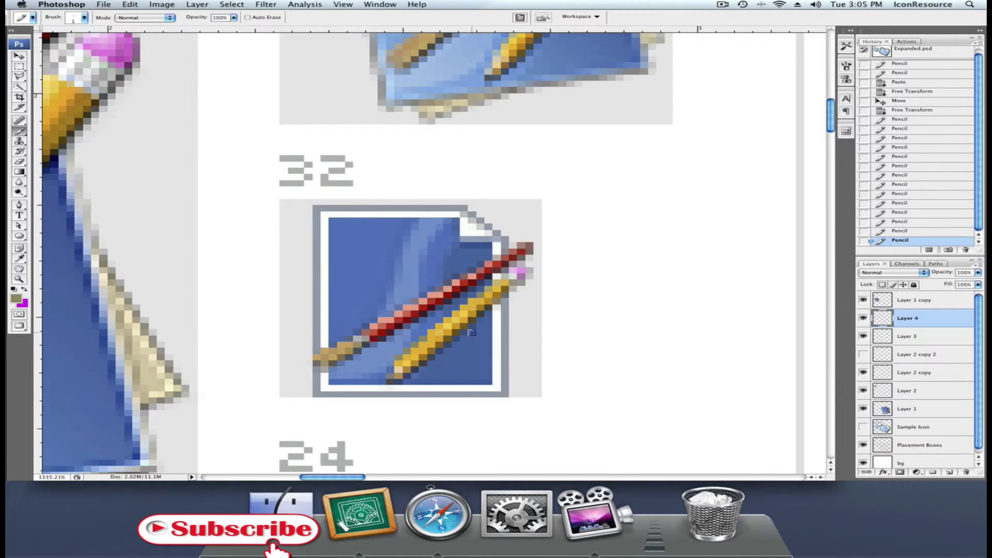
Recolour the pixels near the pencil tip with sampled yellow, light and grey colours
alt+click(480, 296)
click(484, 293)
click(491, 288)
click(498, 280)
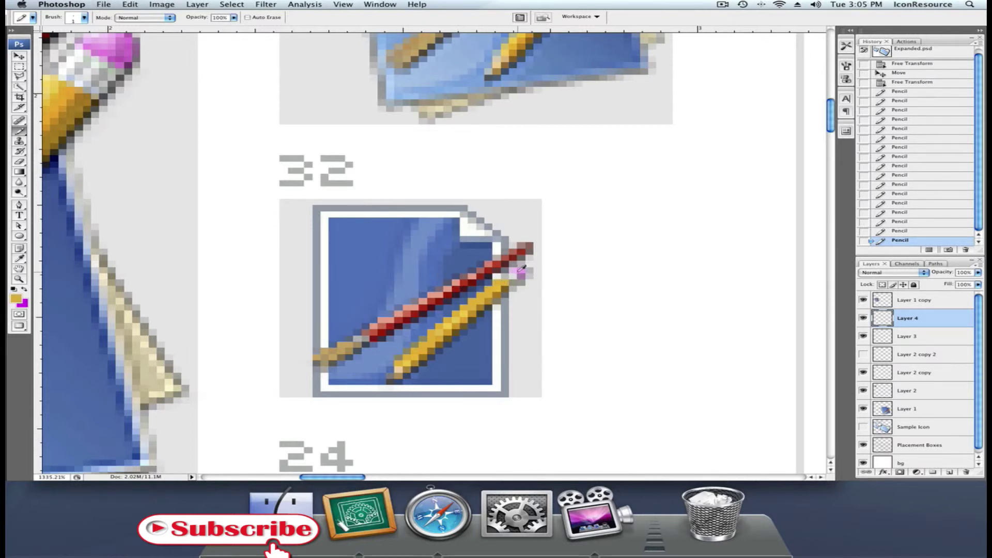
alt+click(518, 271)
click(504, 276)
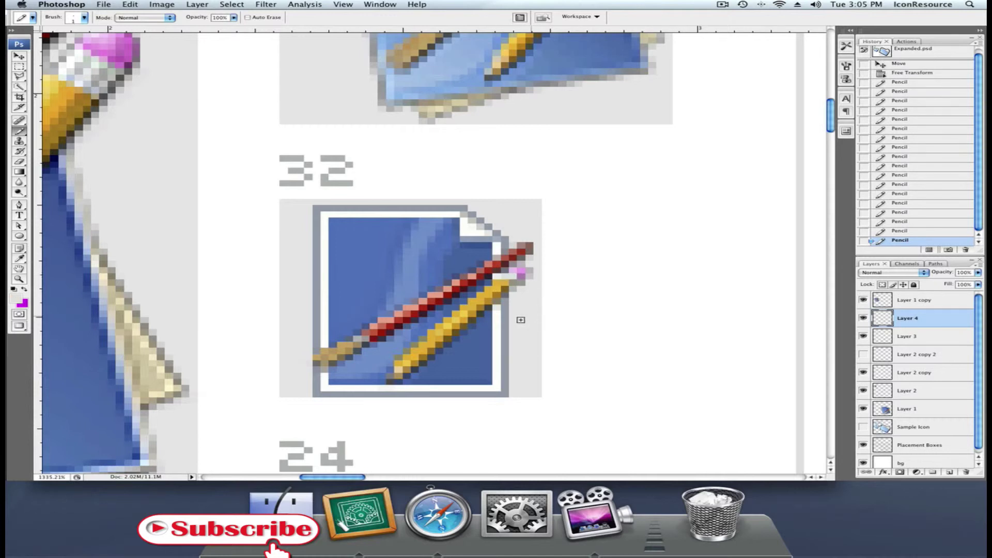
click(499, 285)
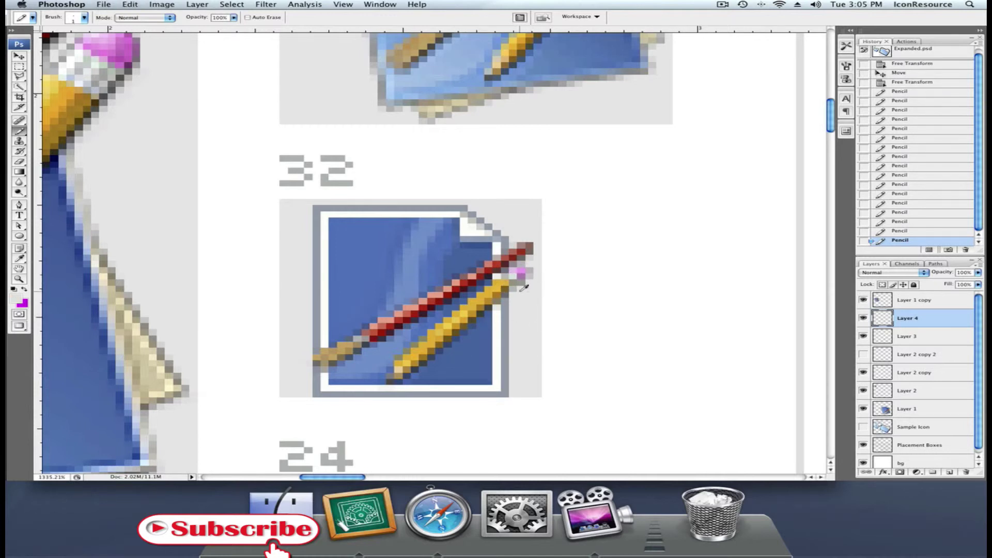
alt+click(506, 282)
click(500, 288)
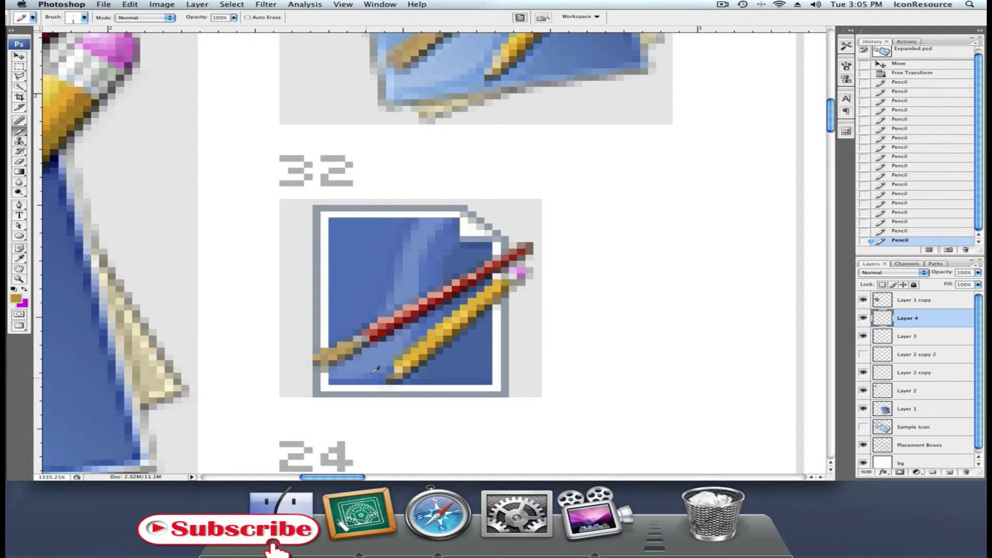
Sample beige, olive and dark grey and dab them at the pencil end and tip
alt+click(401, 368)
alt+click(428, 336)
click(389, 371)
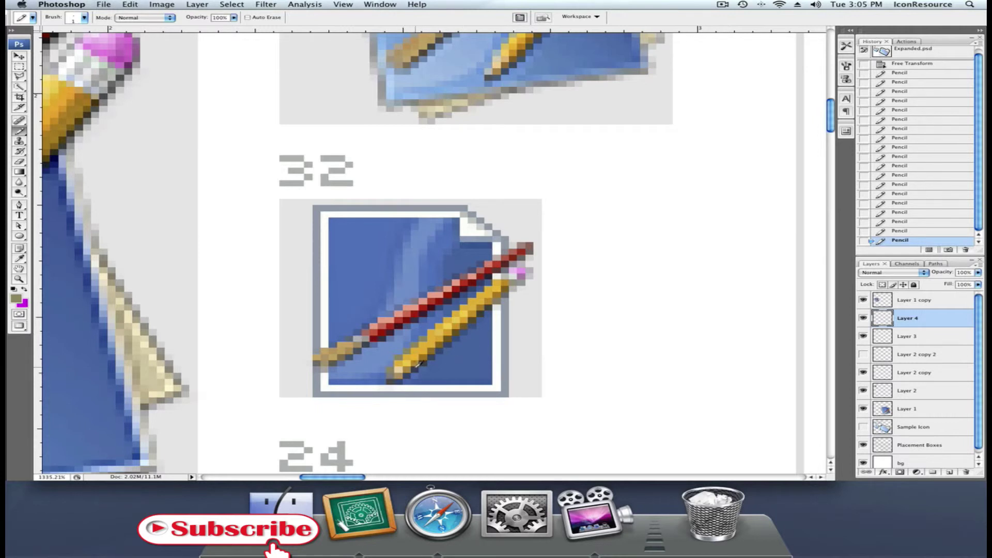
alt+click(399, 377)
click(391, 382)
Zoom out to review the grid, then zoom back in on the 32 px icon
scroll(476, 368, down, 8)
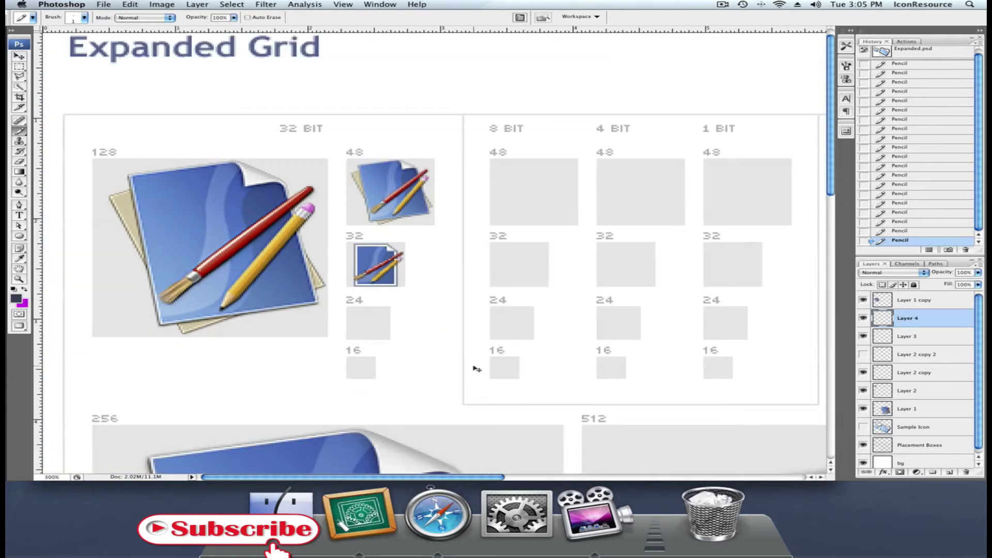
scroll(476, 368, down, 2)
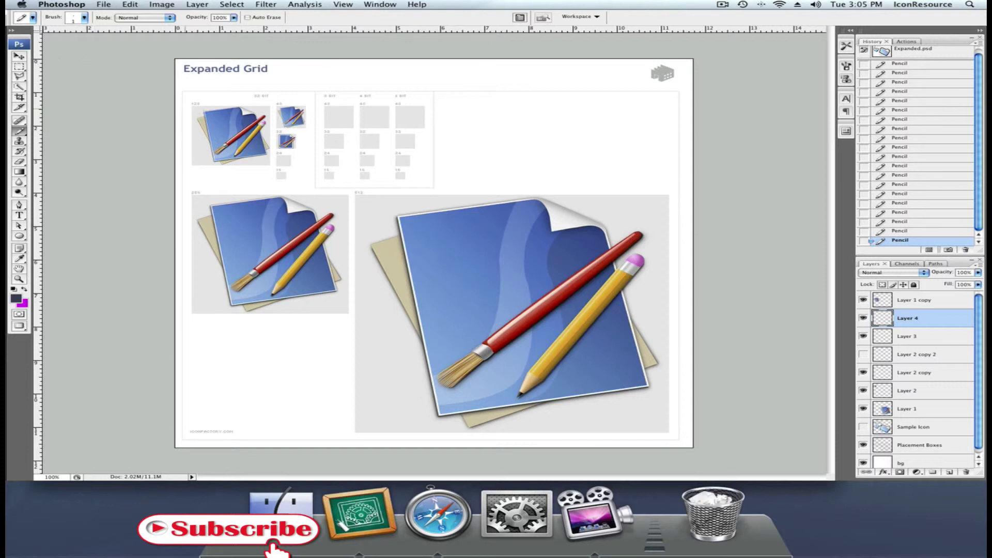
key(z)
click(264, 130)
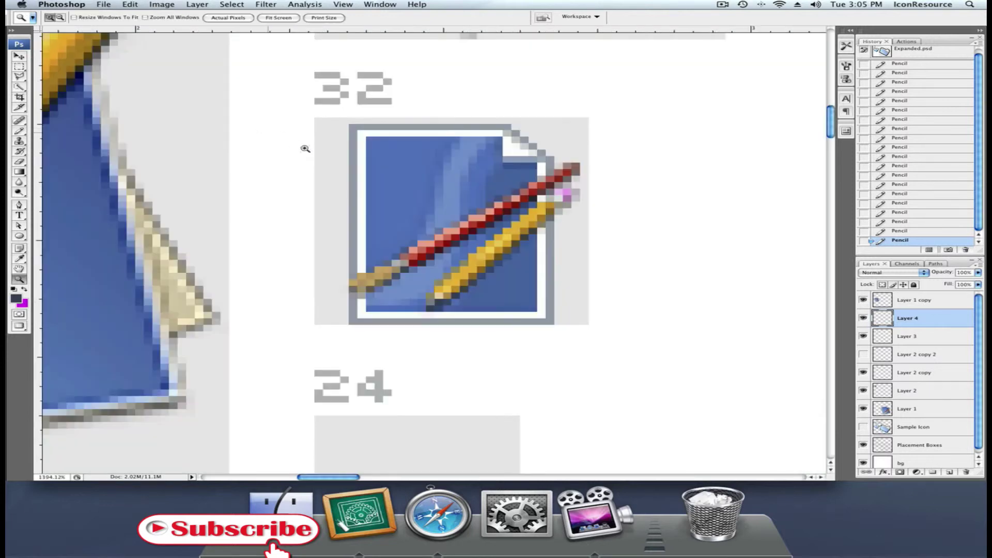
scroll(367, 173, up, 2)
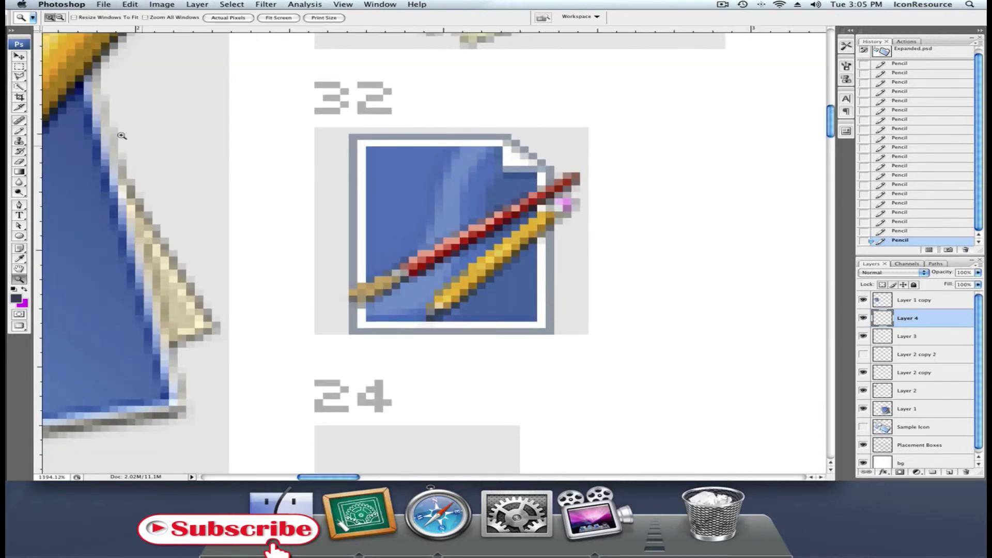
Pick the Pencil, sample the icon pencil's yellow, set 42% opacity, then zoom out
click(20, 130)
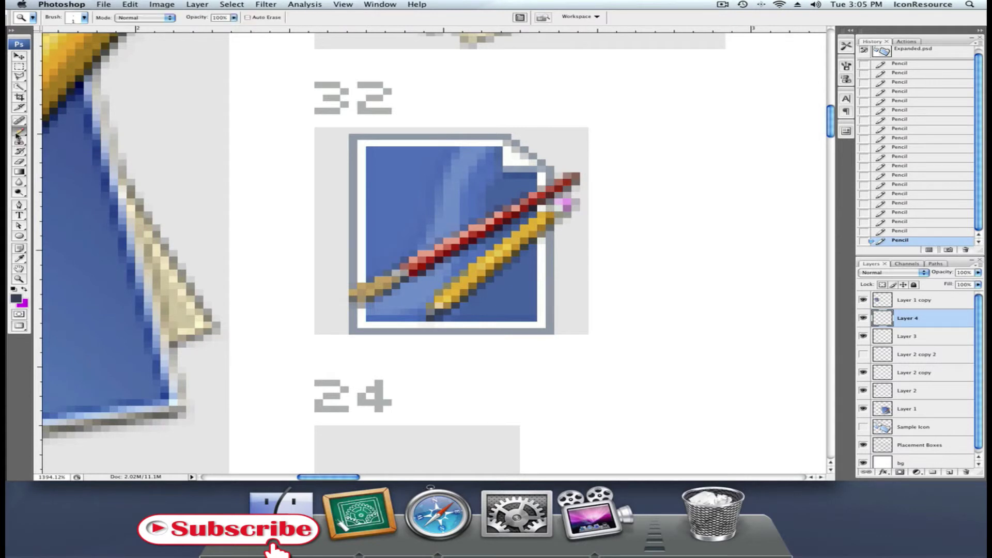
alt+click(472, 266)
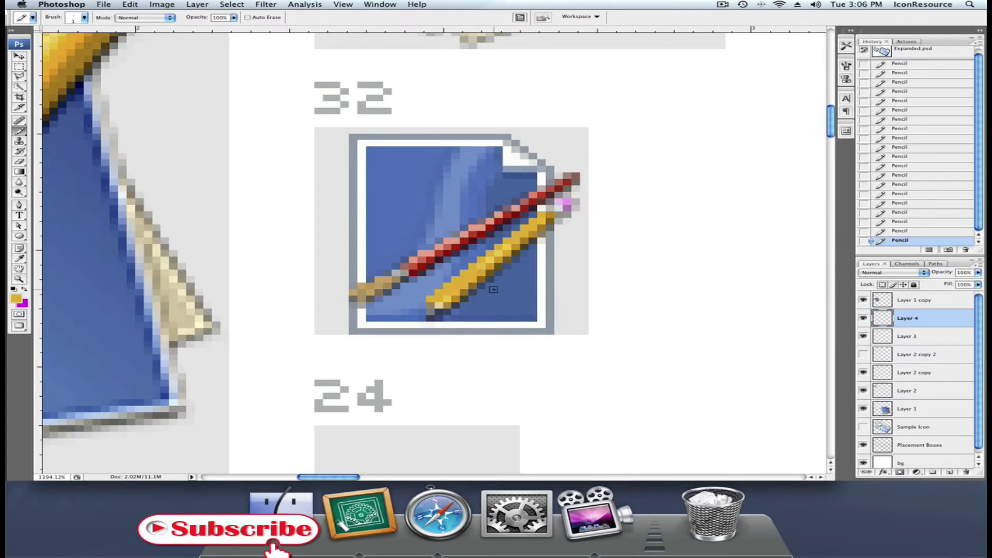
key(super+z)
drag(203, 17, 165, 25)
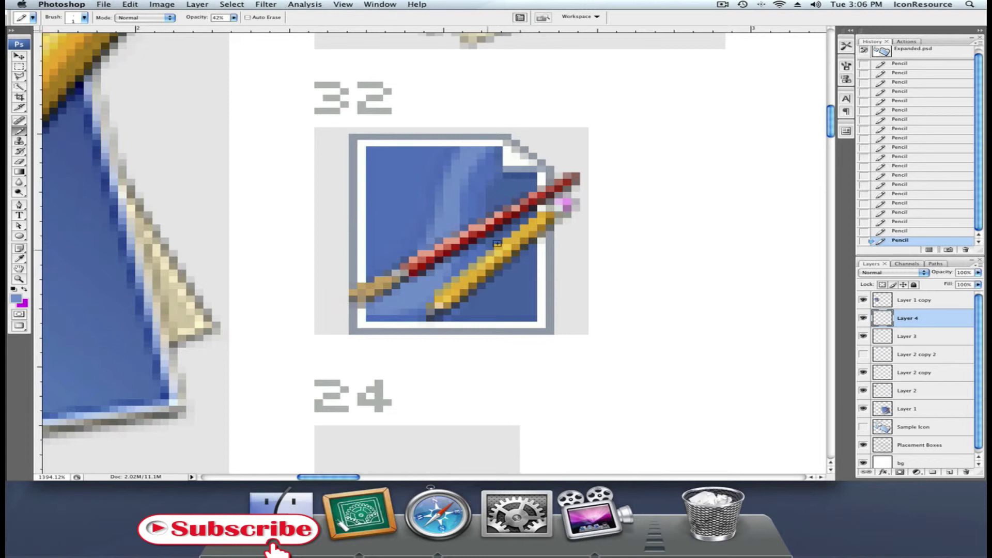
key(z)
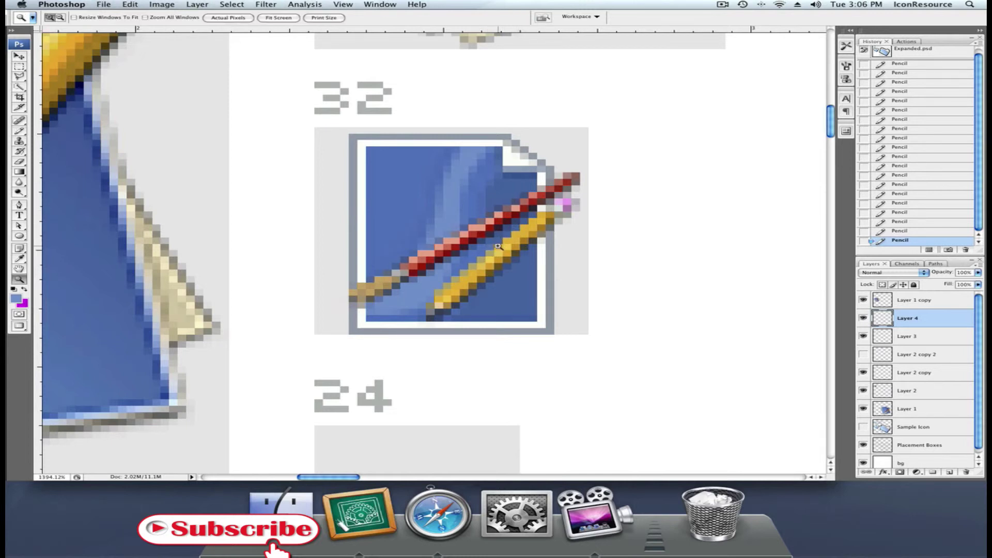
click(19, 131)
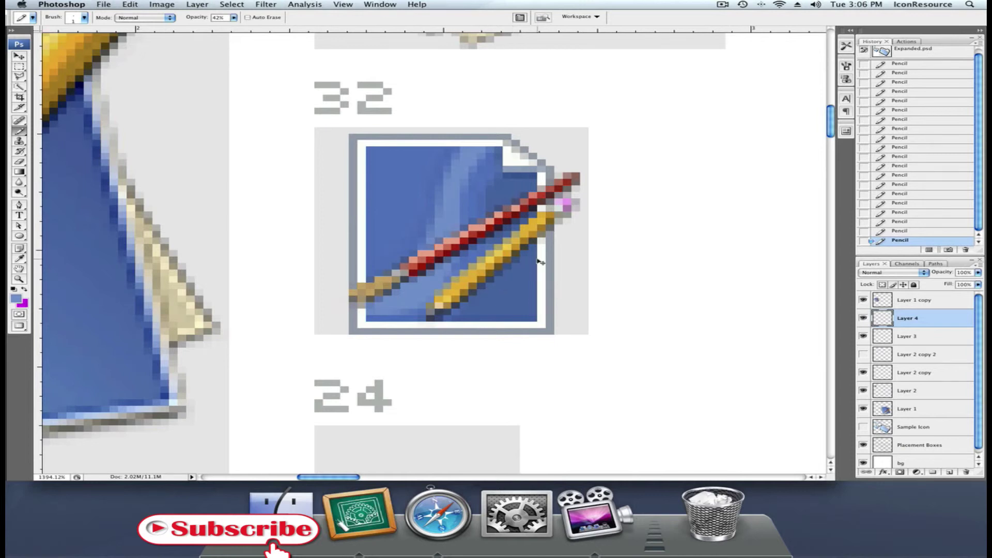
key(super+minus)
key(super+minus)
key(super+minus)
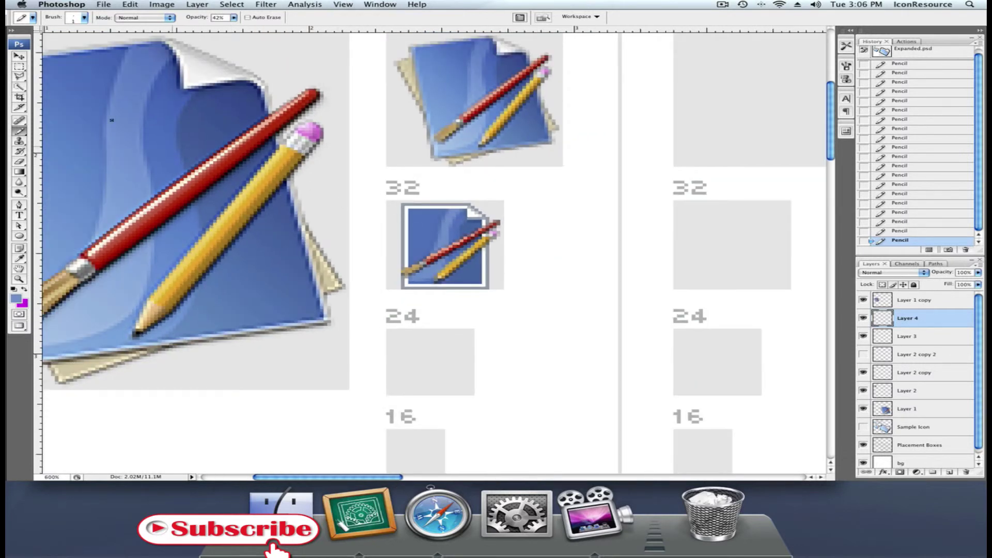
Select Layer 3 and Layer 4 with the Move tool and duplicate them
click(26, 60)
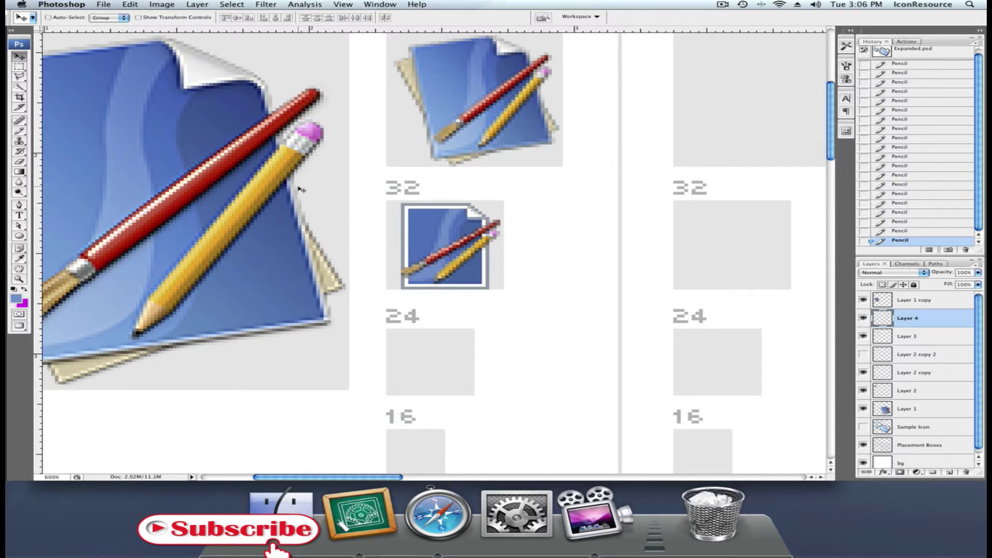
shift+click(917, 337)
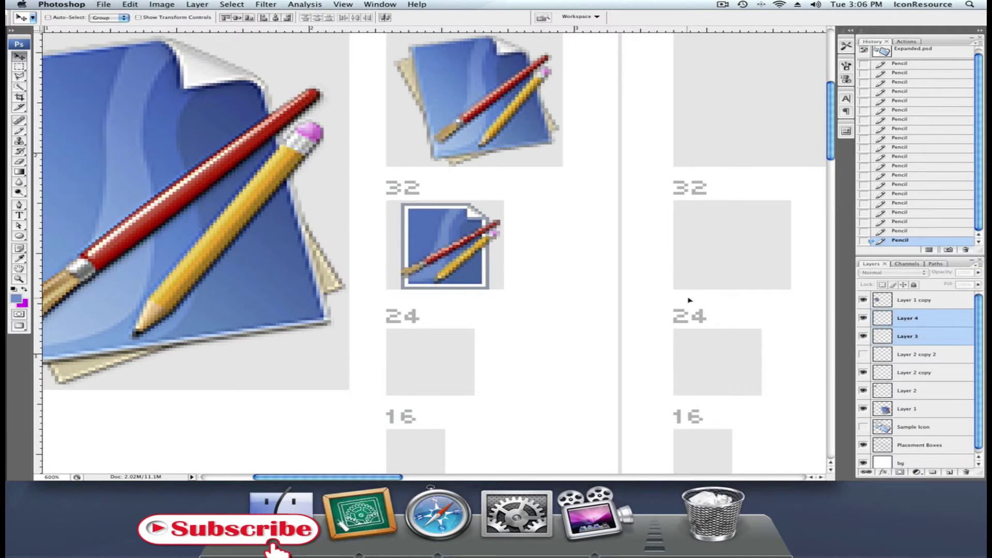
right_click(917, 317)
click(905, 307)
click(598, 159)
Drag the copies into the 16 px slot and scale them to 50%
scroll(514, 228, down, 5)
drag(466, 151, 455, 336)
scroll(467, 312, down, 1)
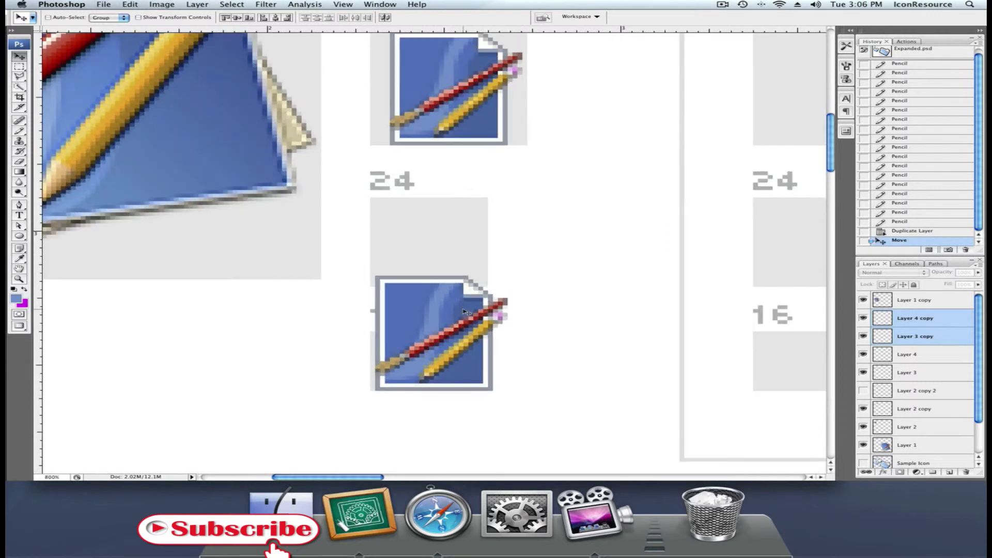
scroll(467, 311, up, 3)
scroll(505, 249, down, 2)
key(super+t)
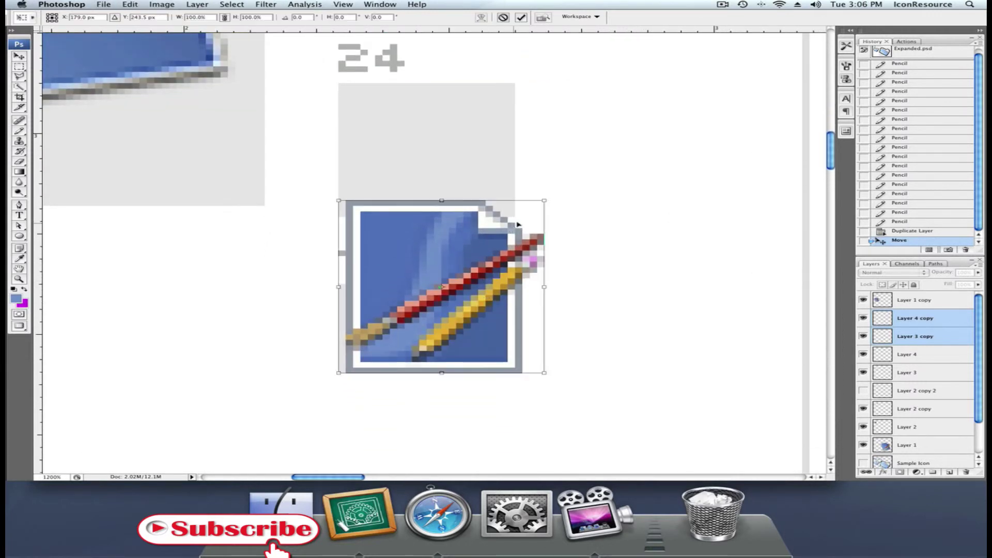
drag(551, 205, 428, 313)
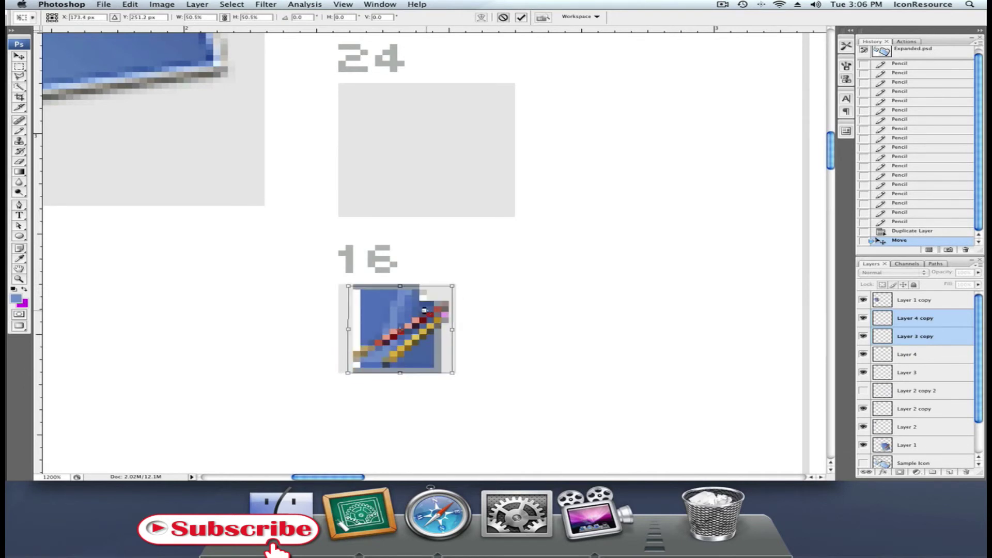
key(Return)
key(super+equal)
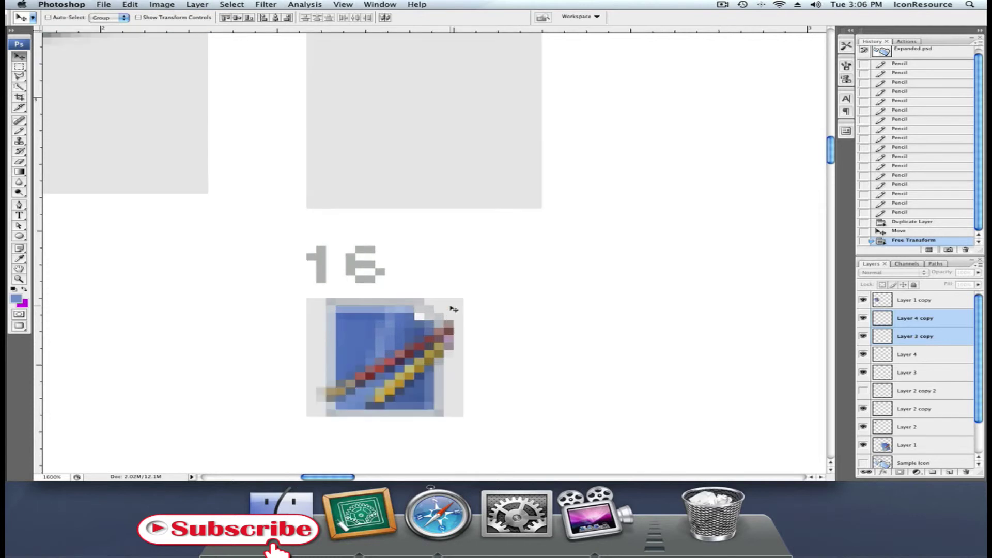
scroll(454, 309, down, 3)
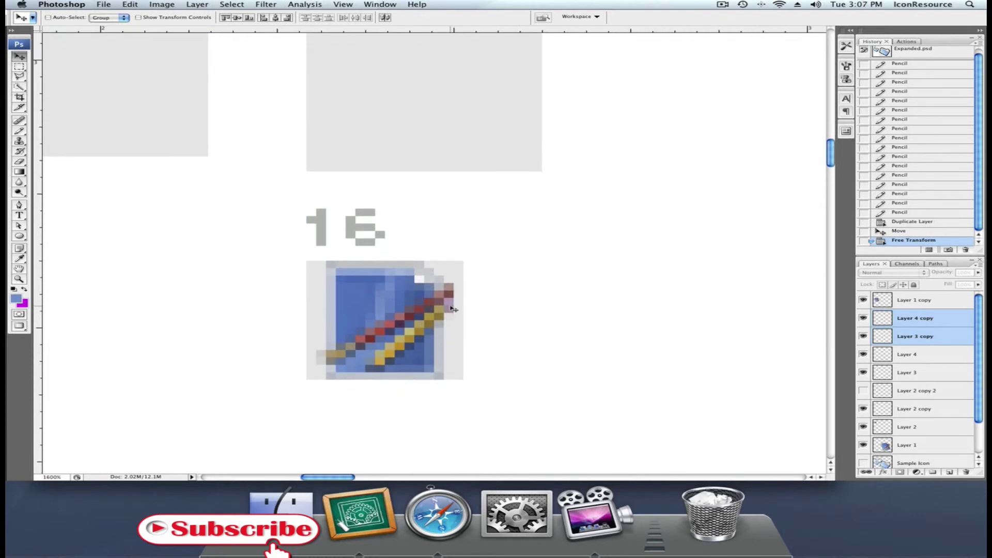
Hide Layer 4 copy's brush and pencil and switch to the Pencil tool
click(862, 317)
click(914, 339)
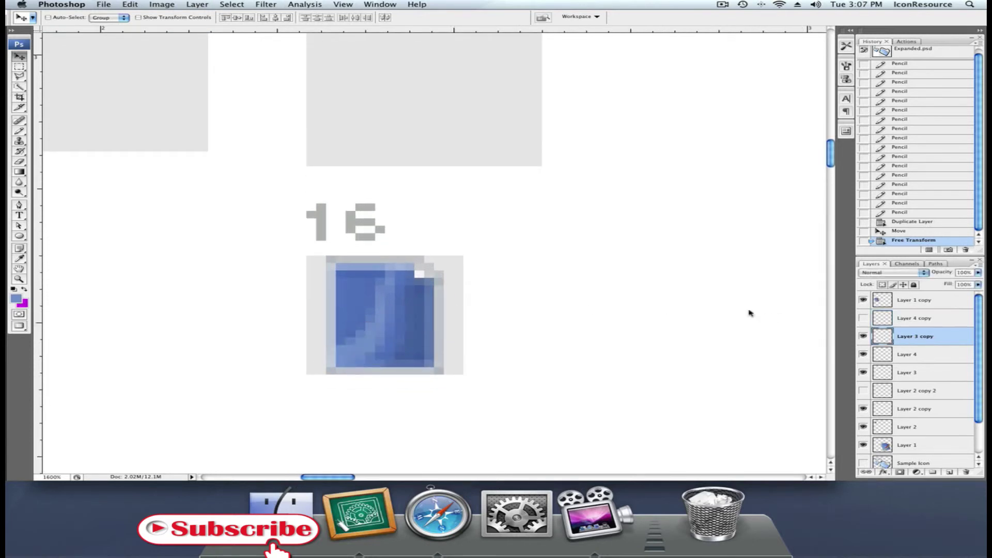
click(25, 132)
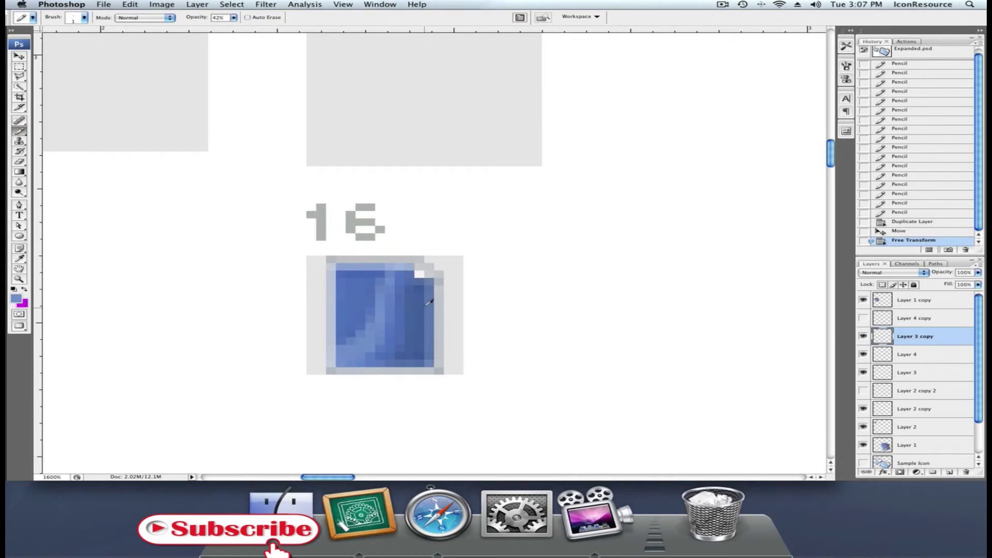
scroll(434, 279, up, 5)
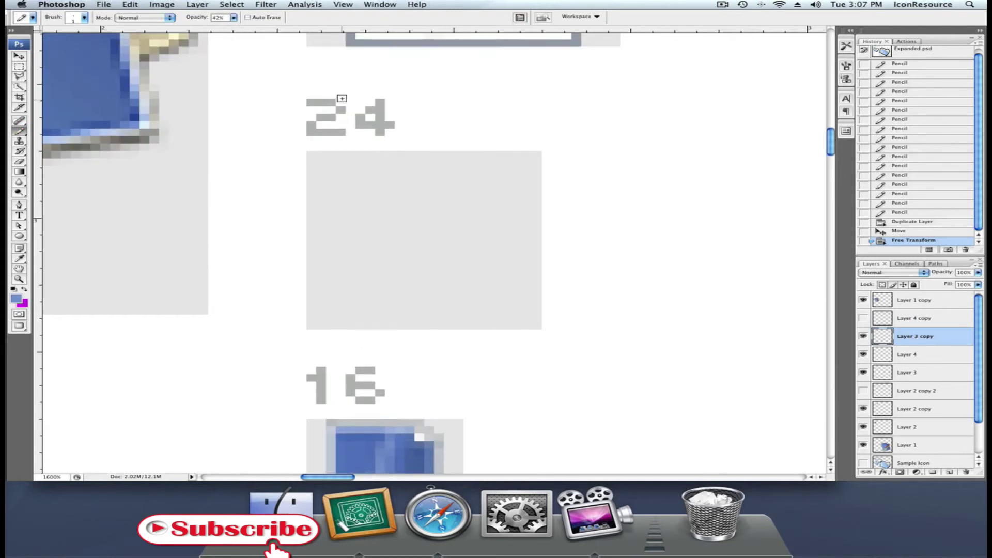
scroll(414, 274, down, 6)
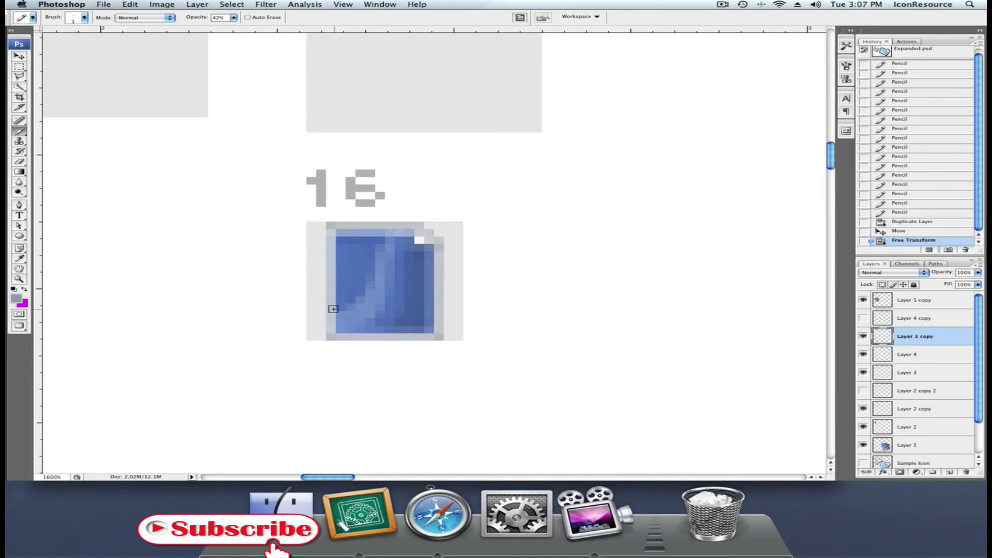
Pencil dark pixels on the left and top edges, raising opacity to 100%
click(335, 334)
shift+click(331, 226)
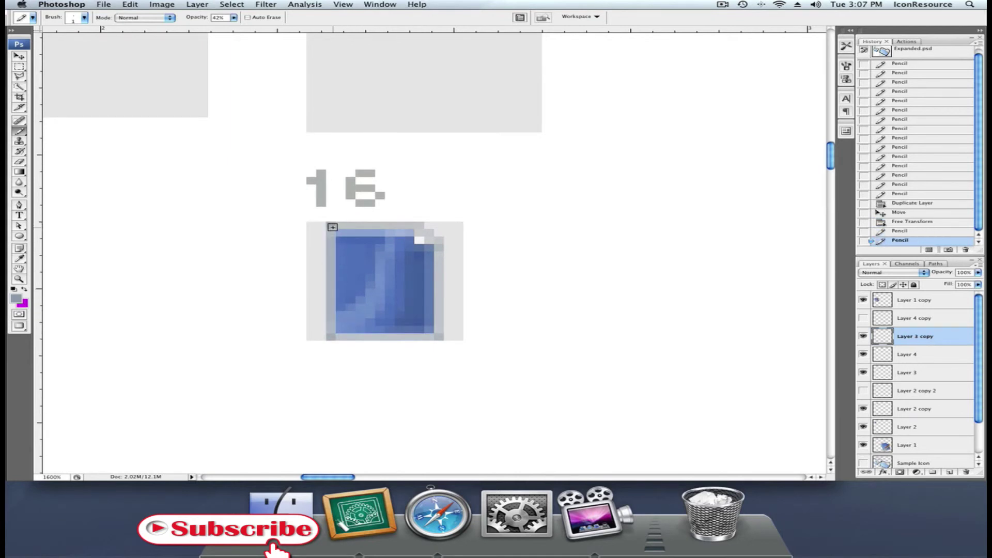
click(330, 226)
shift+click(416, 226)
drag(200, 18, 252, 23)
click(330, 228)
Darken the left, bottom, right and top edges and the top-right corner pixels
shift+click(333, 338)
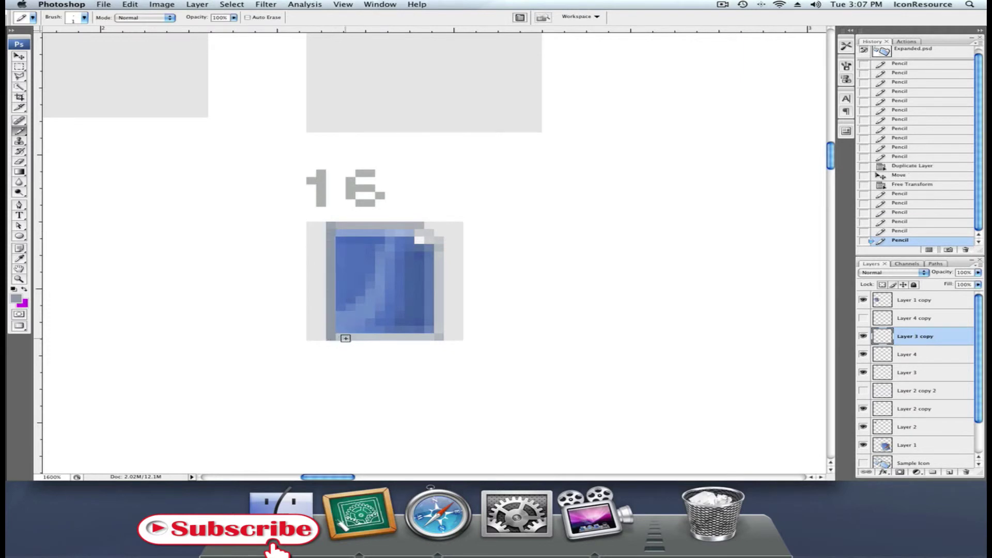
click(343, 337)
click(338, 337)
shift+click(437, 336)
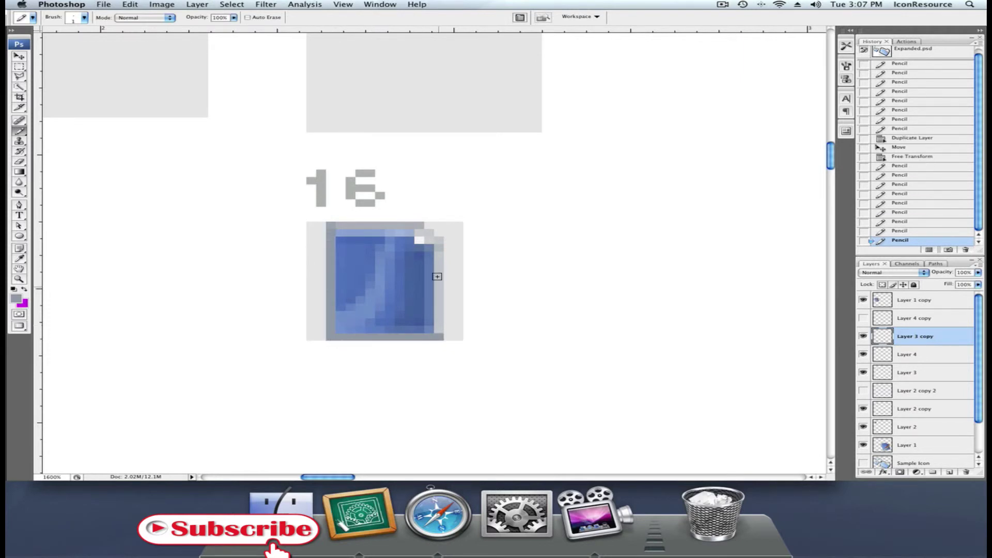
shift+click(438, 245)
click(420, 228)
click(435, 235)
click(416, 226)
shift+click(335, 224)
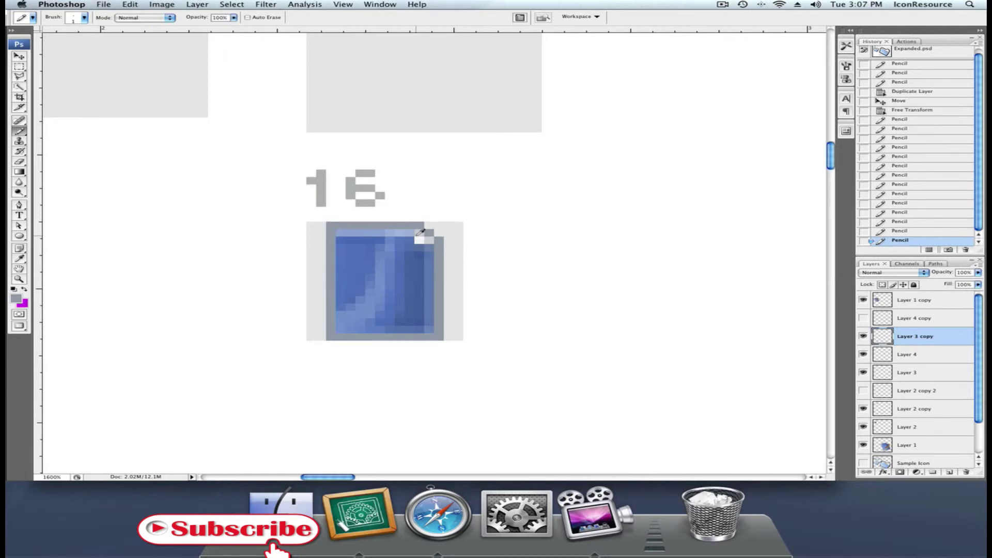
Paint the top-right folded corner pixels white, undoing one stray pixel
alt+click(422, 232)
click(428, 236)
click(428, 236)
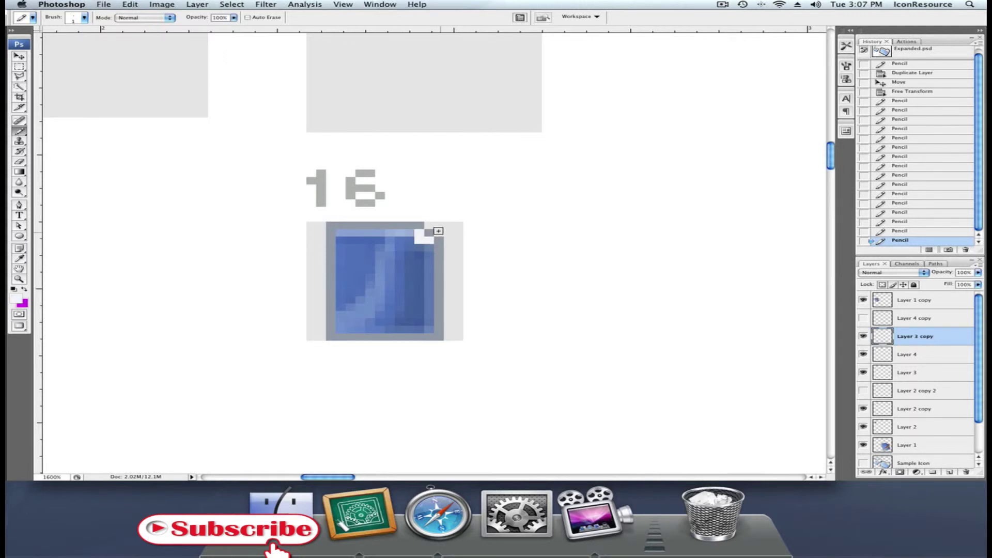
click(408, 233)
key(super+z)
Lighten the inner top, left, bottom and right edges at 56% pencil opacity
drag(208, 20, 179, 22)
click(409, 233)
shift+click(338, 233)
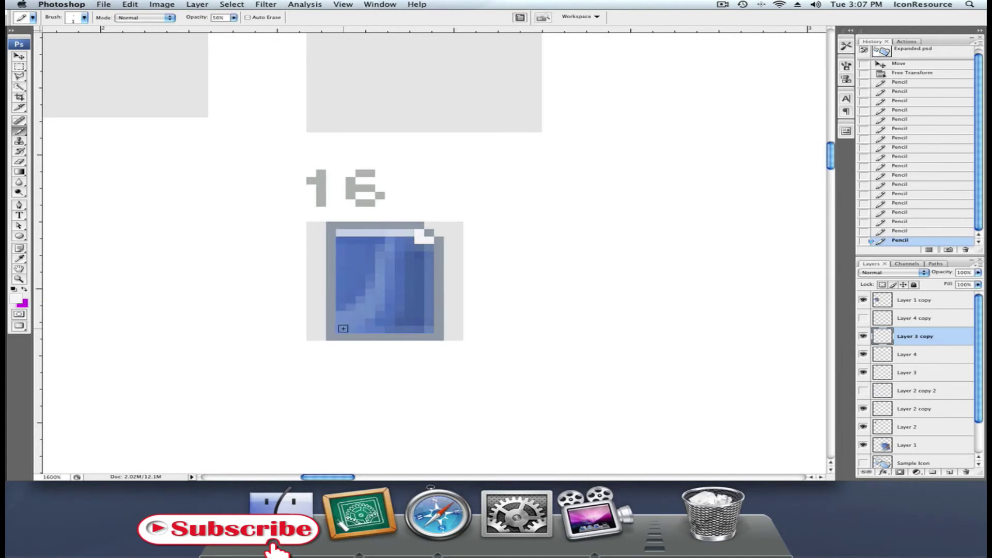
shift+click(342, 330)
shift+click(432, 330)
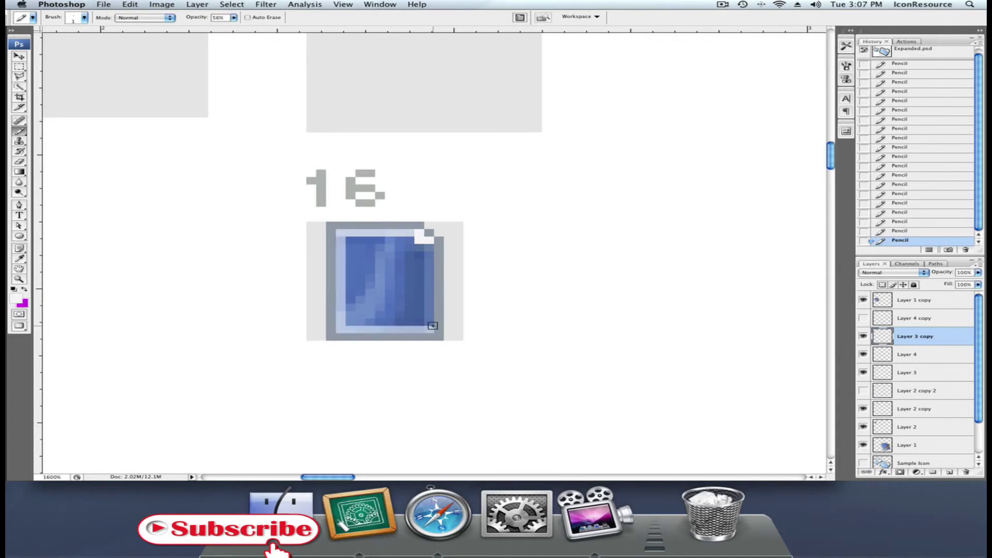
shift+click(429, 249)
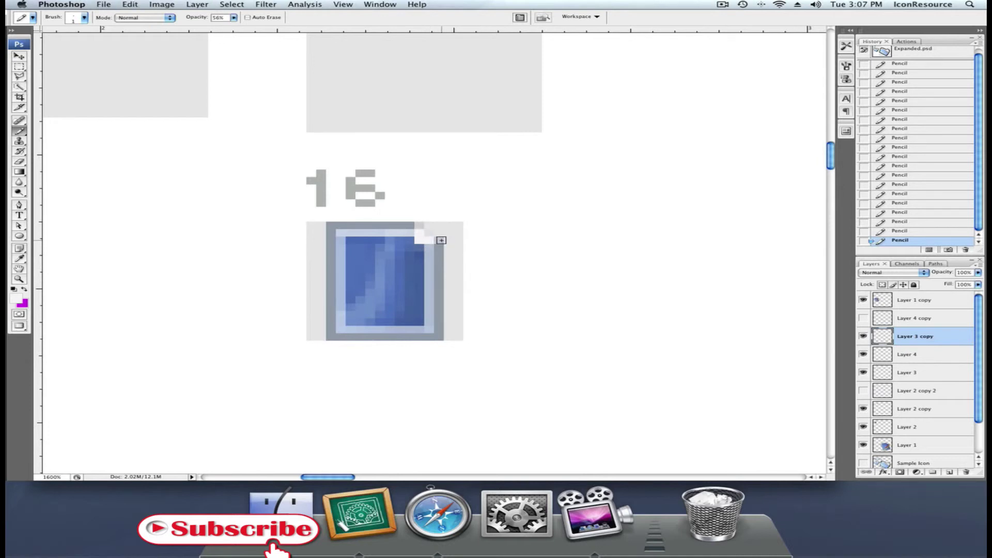
Repaint the folded corner pixels in sampled grey, white and light grey
alt+click(433, 233)
click(430, 233)
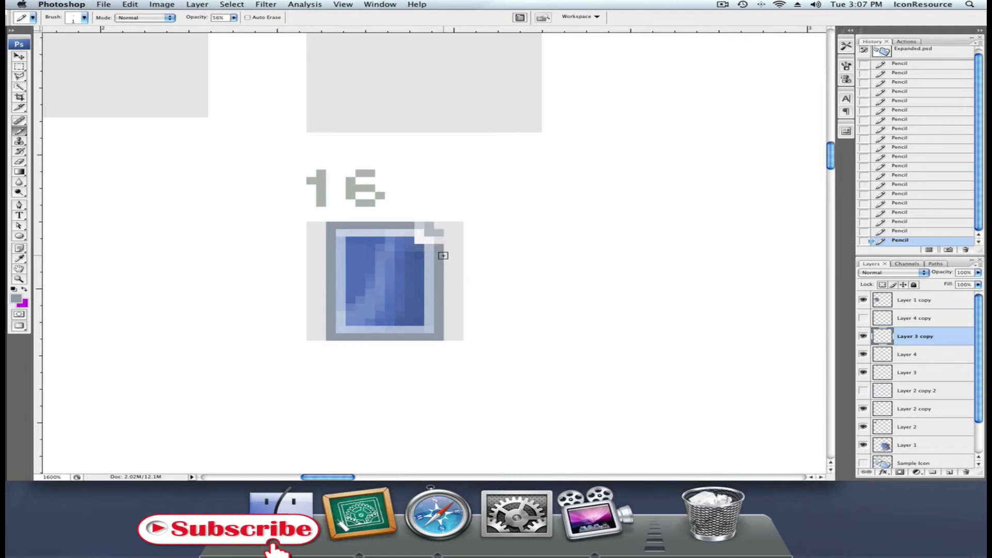
alt+click(417, 227)
click(409, 238)
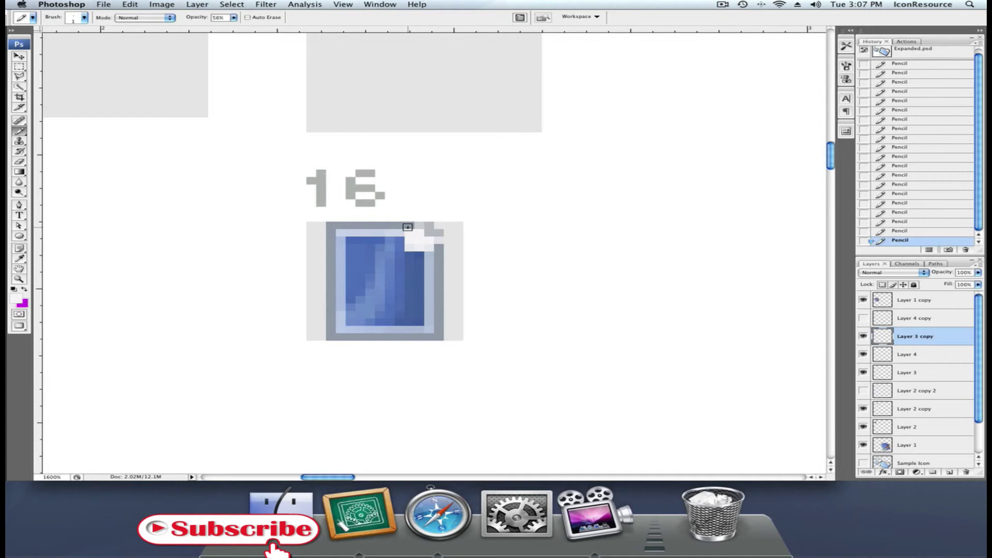
alt+click(412, 225)
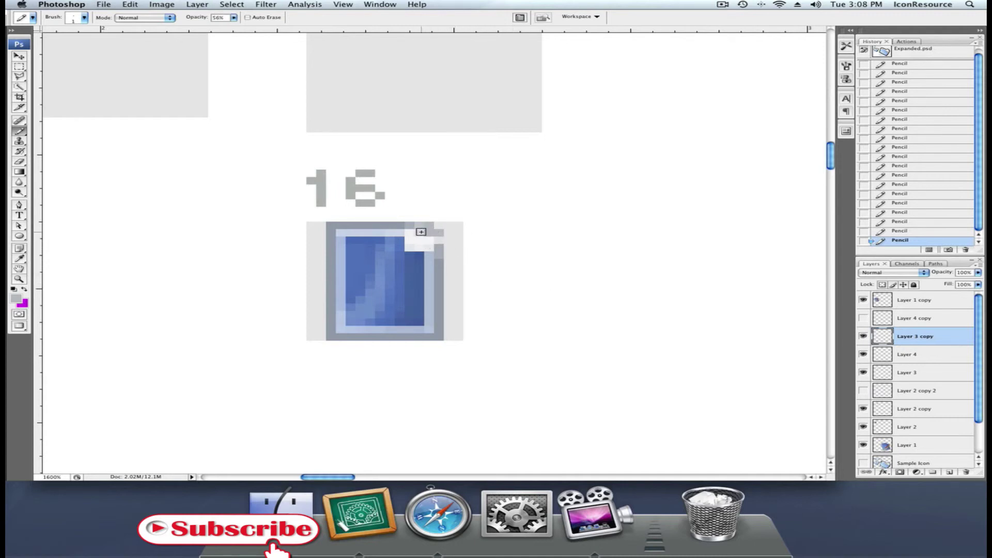
click(421, 232)
click(433, 237)
Add a darker grey corner pixel, then show and select Layer 4 copy
alt+click(443, 245)
click(439, 241)
click(863, 318)
click(920, 320)
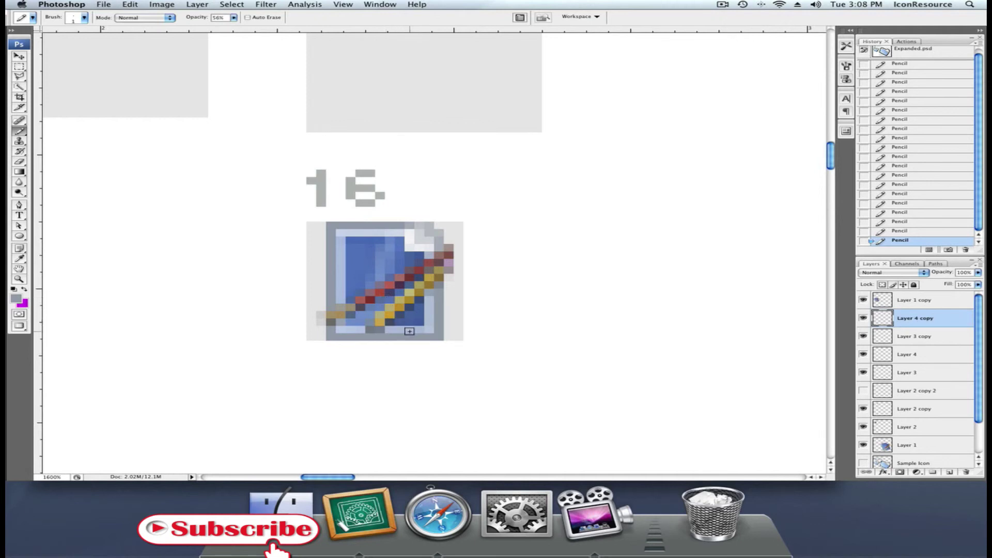
Brighten an olive pencil pixel to yellow and paint a pink eraser pixel at the tip
scroll(393, 315, up, 10)
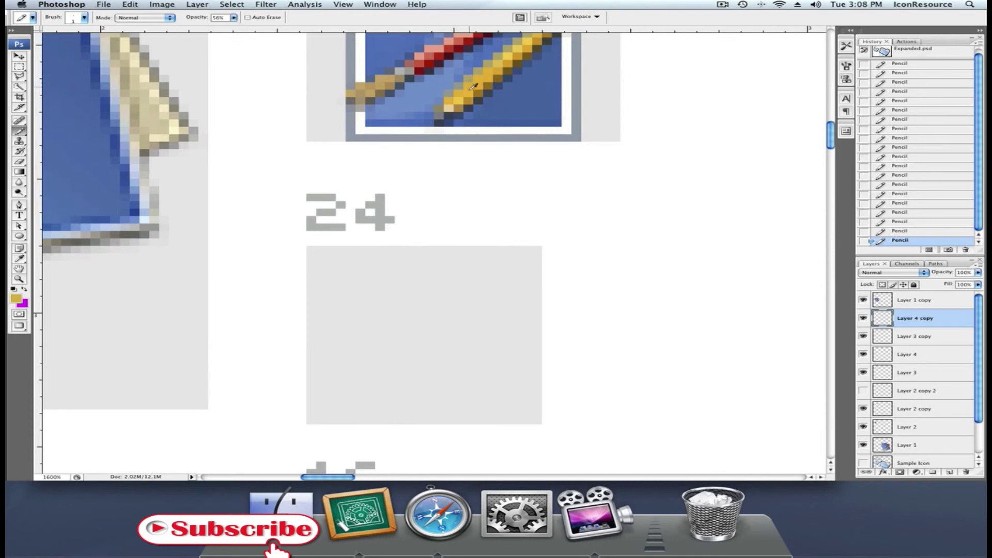
scroll(418, 361, down, 8)
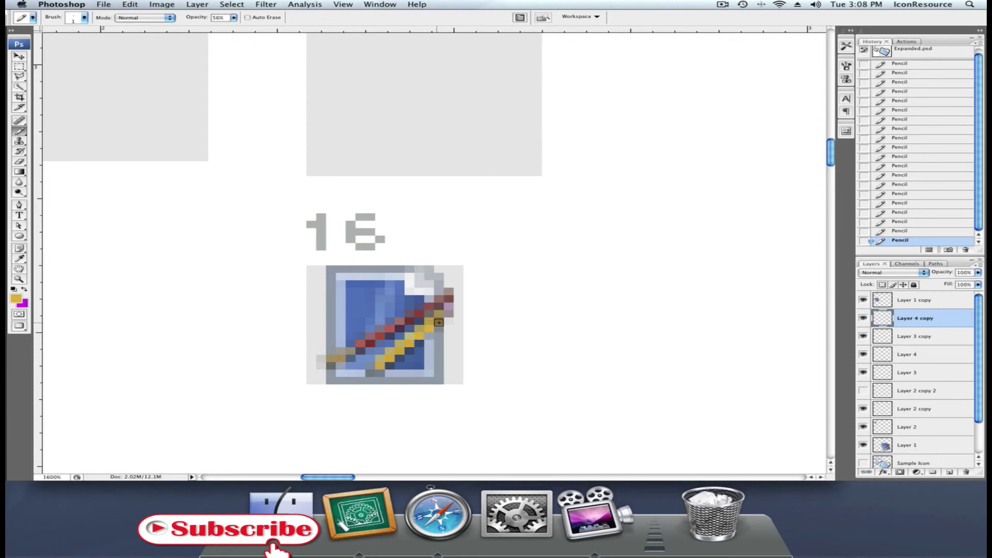
click(438, 322)
alt+click(416, 345)
scroll(458, 283, up, 10)
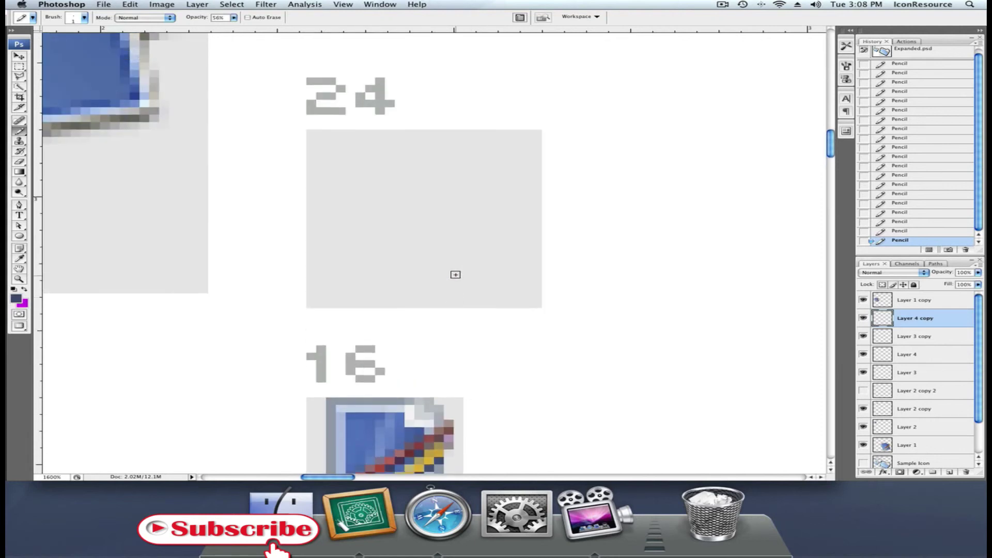
alt+click(596, 93)
scroll(507, 332, down, 8)
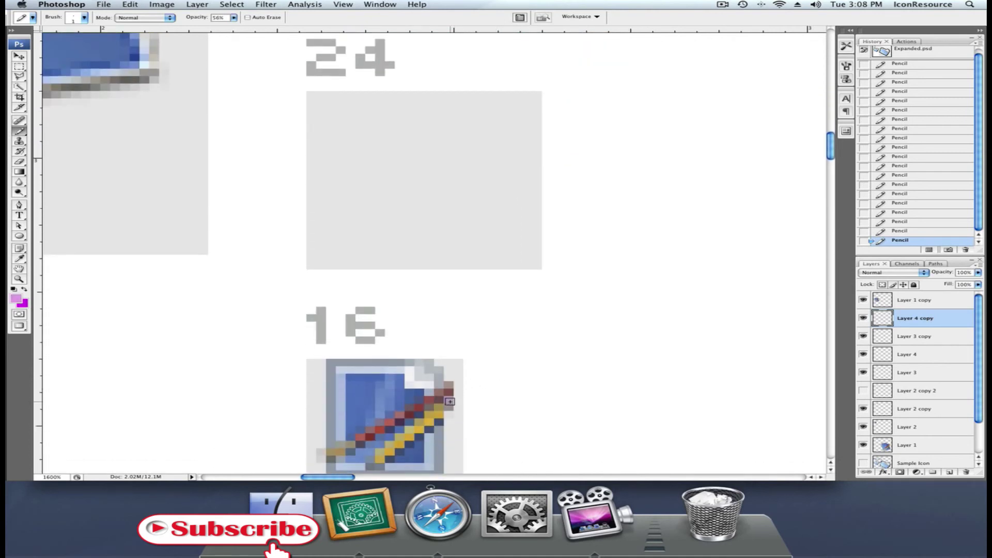
click(449, 401)
scroll(449, 401, down, 1)
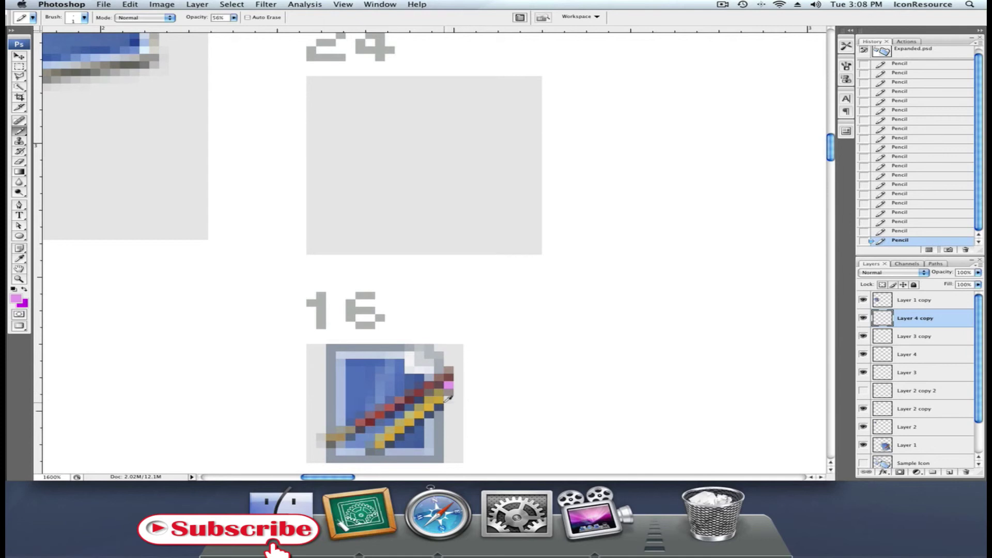
scroll(413, 397, down, 1)
Paint lavender pixels beside the eraser and sample dark red from the 32 px stripe
alt+click(445, 428)
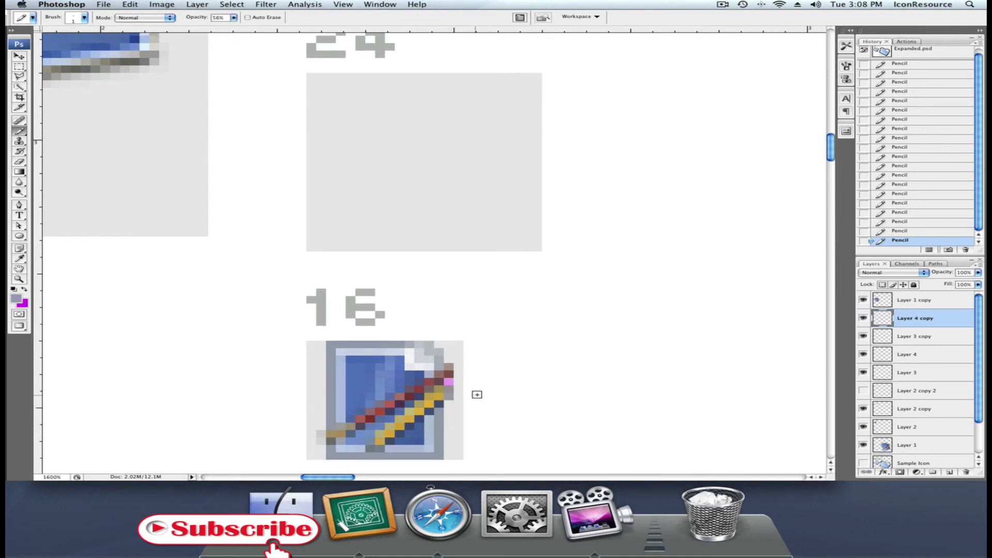
drag(455, 388, 458, 374)
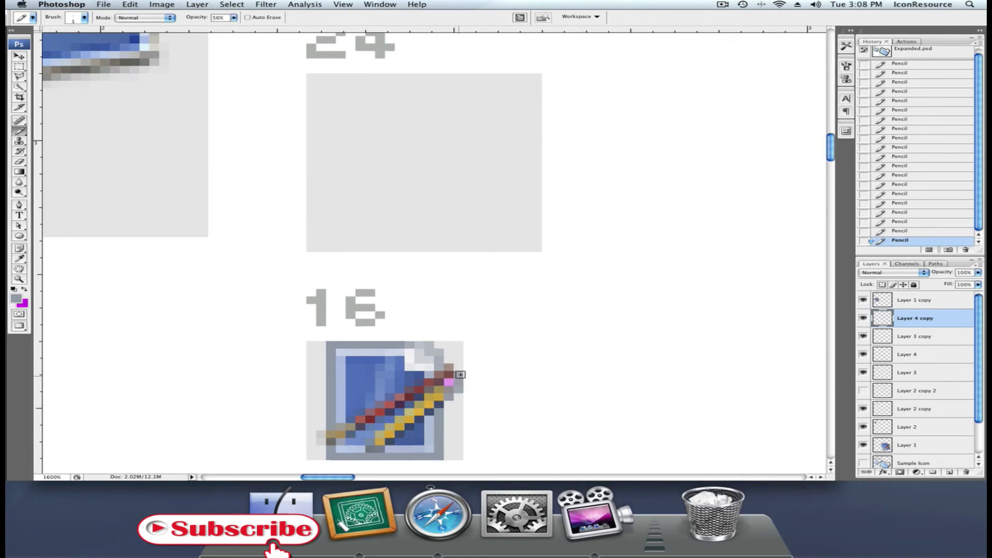
scroll(439, 398, up, 10)
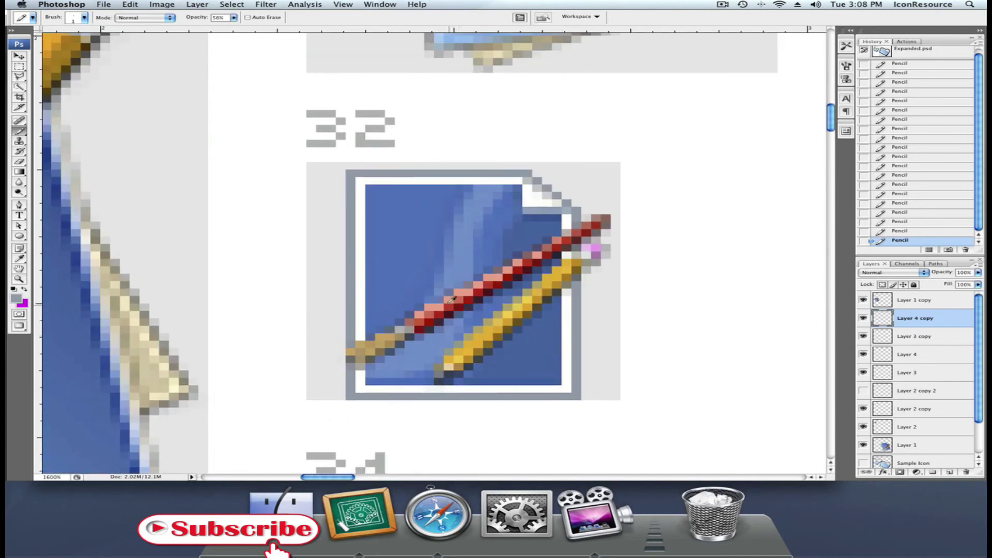
alt+click(435, 319)
scroll(444, 347, down, 10)
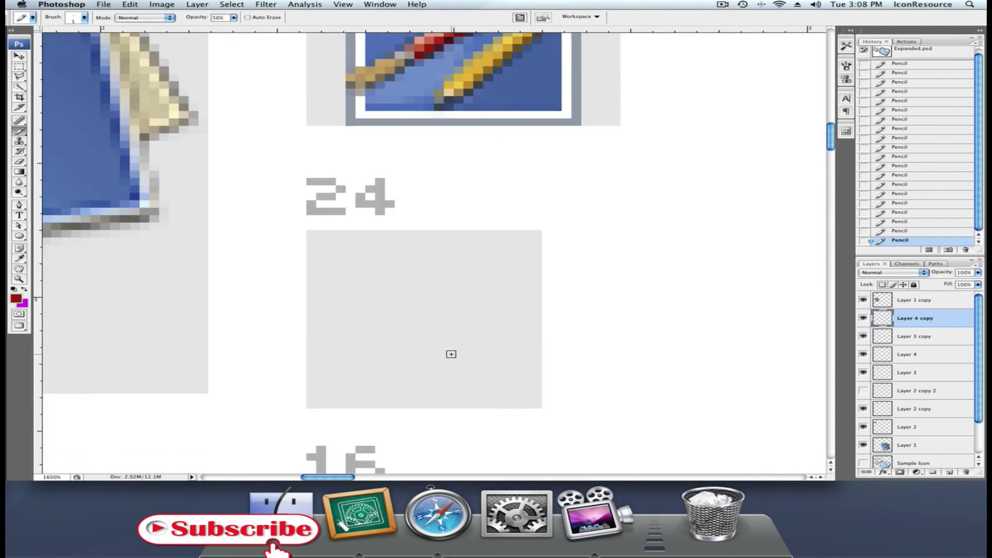
scroll(450, 354, down, 2)
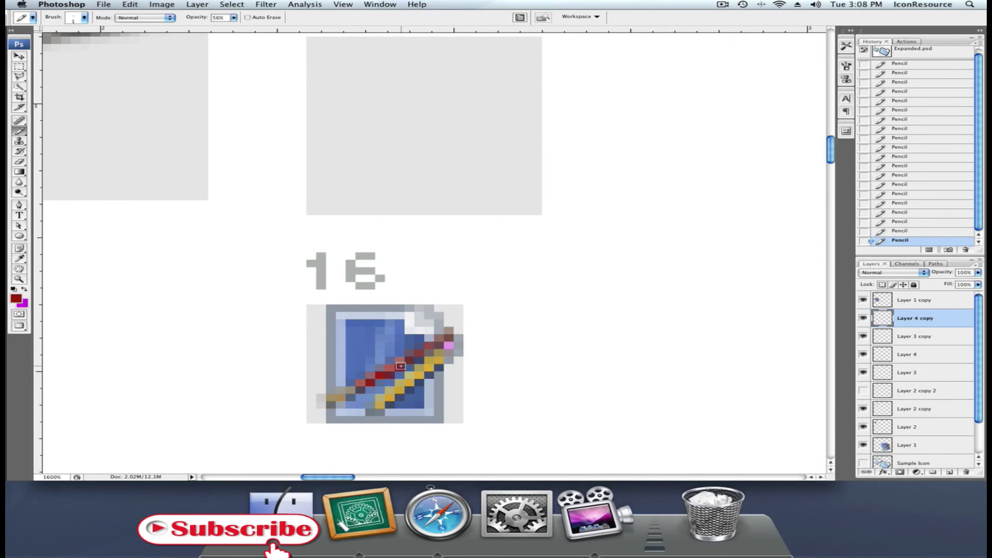
Darken stripe pixels toward the top right and add light red highlight pixels along the stripe
drag(418, 353, 442, 341)
scroll(371, 383, up, 10)
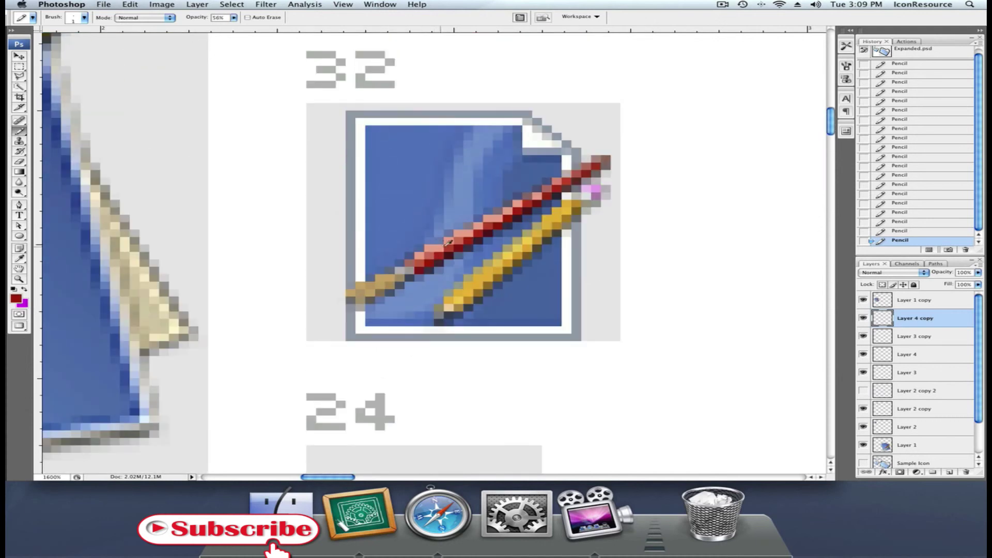
alt+click(448, 249)
scroll(442, 332, down, 10)
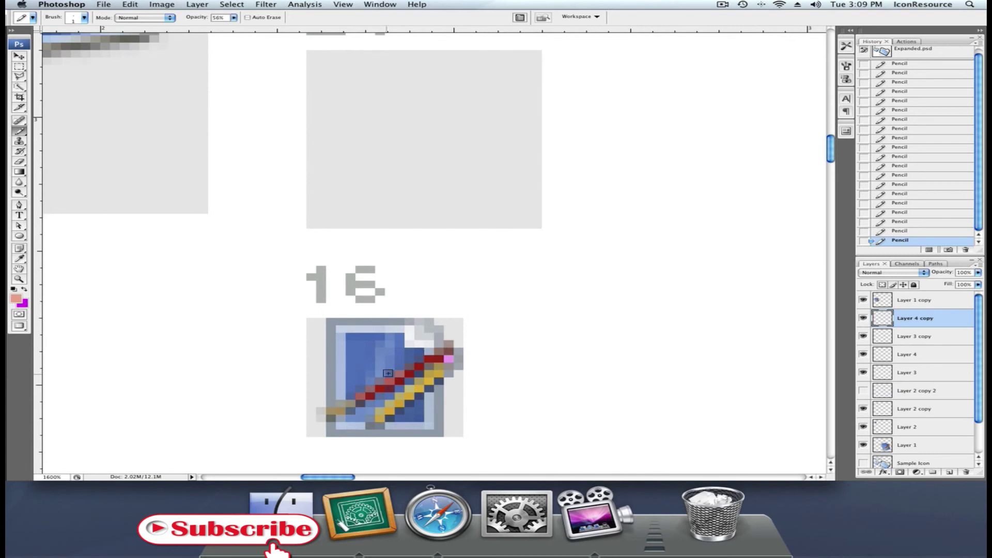
click(360, 397)
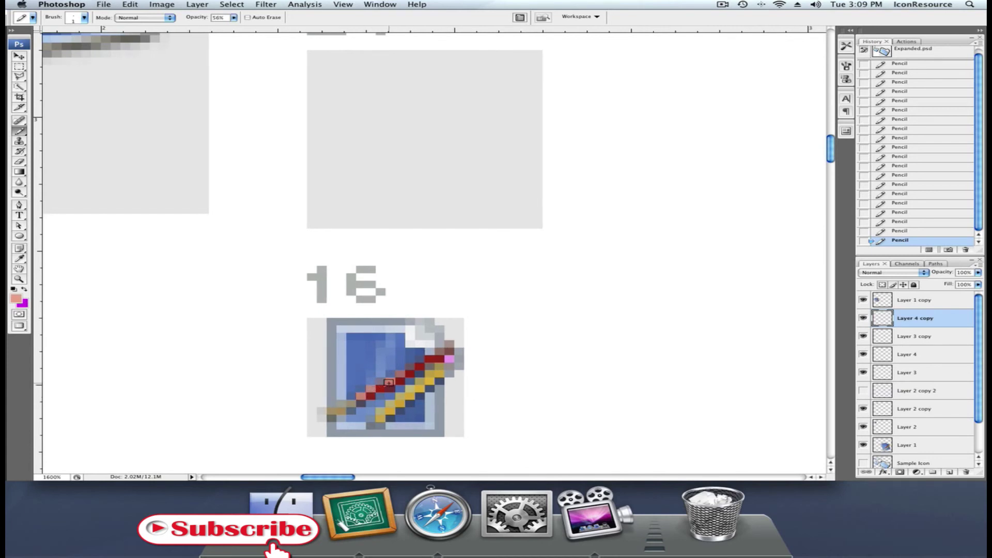
click(378, 388)
click(370, 391)
click(402, 373)
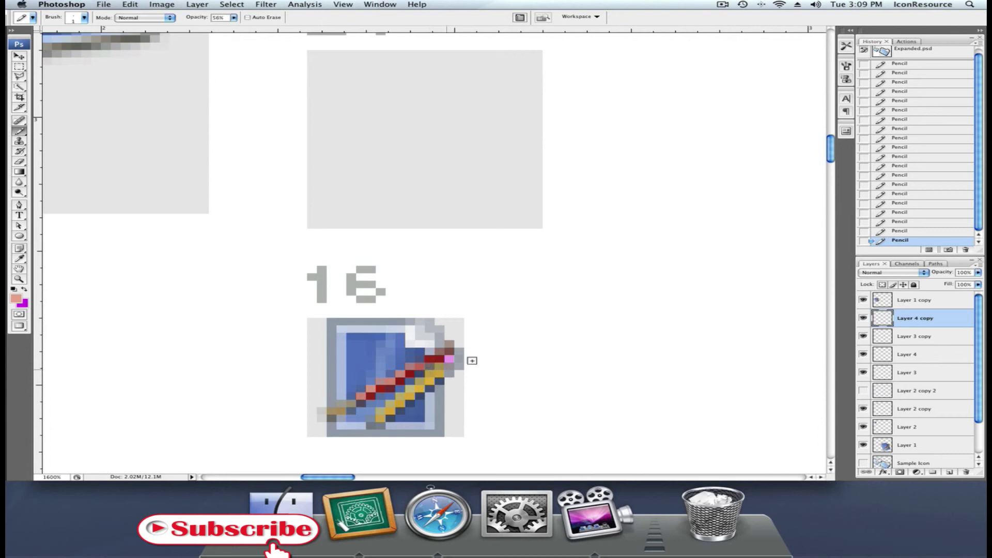
Repaint the upper red row's left end dark red using sampled colours
alt+click(405, 391)
alt+click(388, 385)
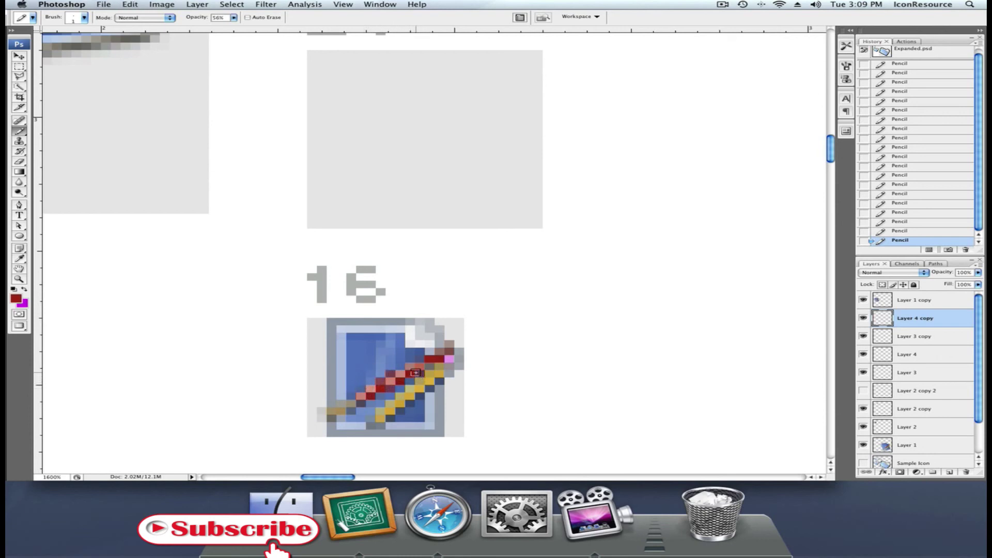
click(422, 359)
alt+click(393, 368)
alt+click(375, 365)
Zoom out to 100% and toggle the Placement Boxes layer off and on to review every size
key(super+minus)
key(super+minus)
key(super+minus)
key(super+minus)
key(super+minus)
key(super+minus)
key(super+minus)
key(super+minus)
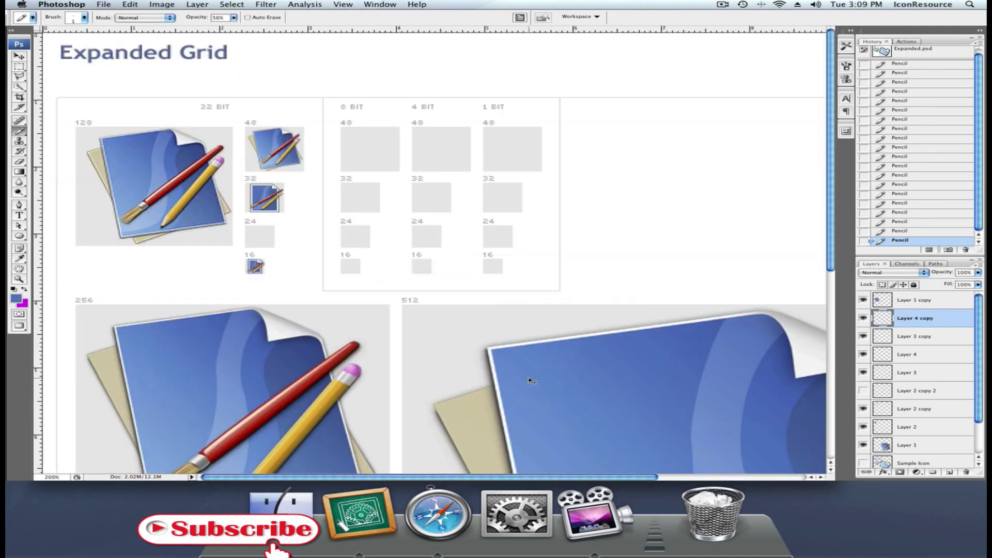
key(super+minus)
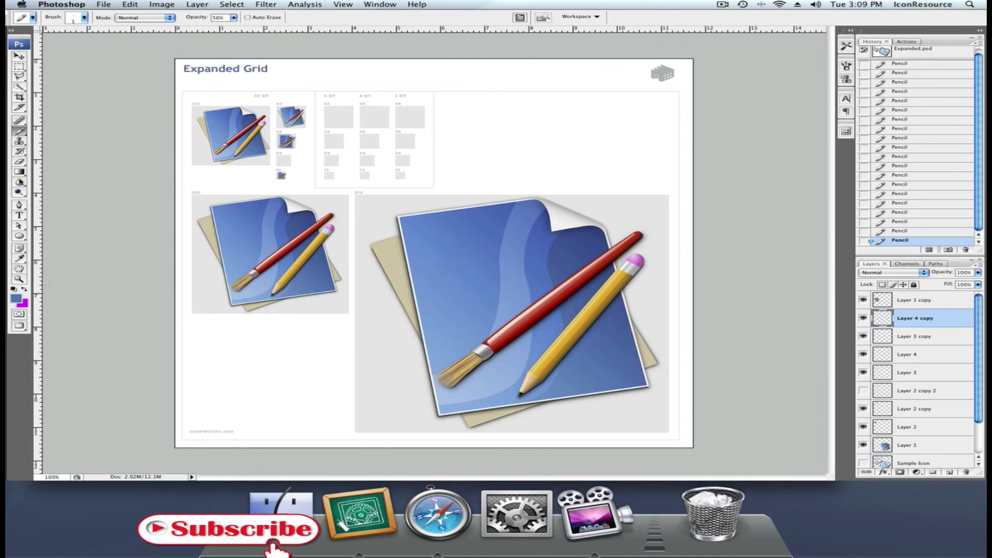
click(19, 56)
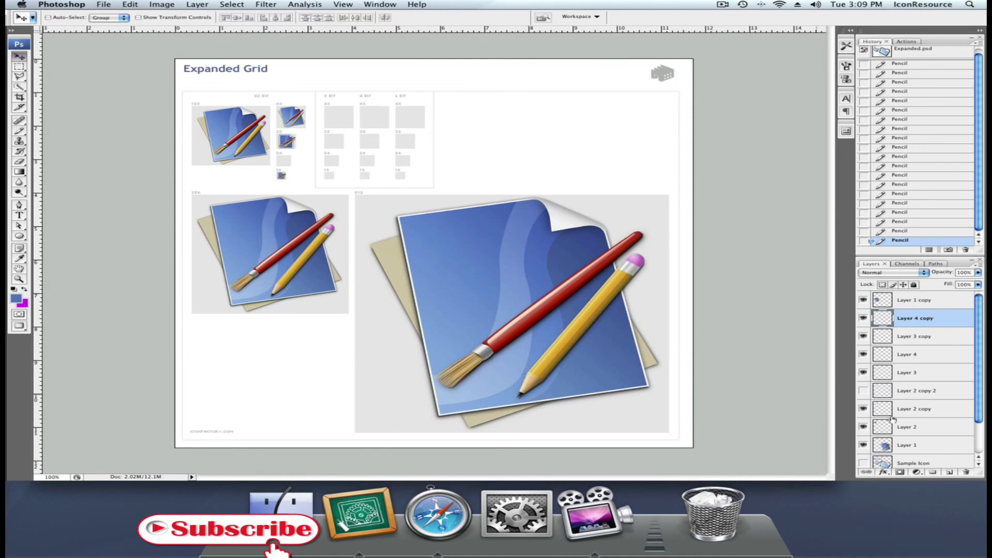
scroll(898, 421, down, 2)
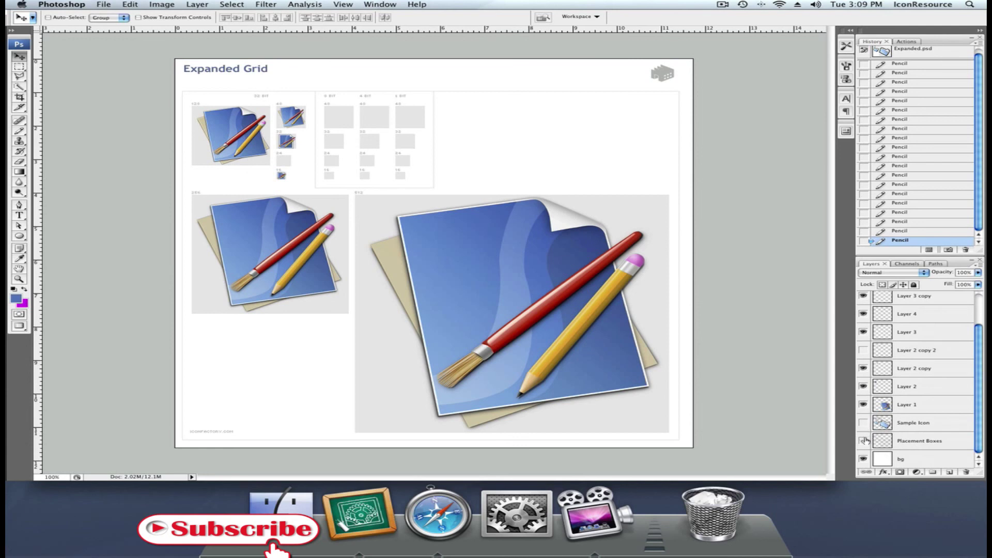
click(863, 439)
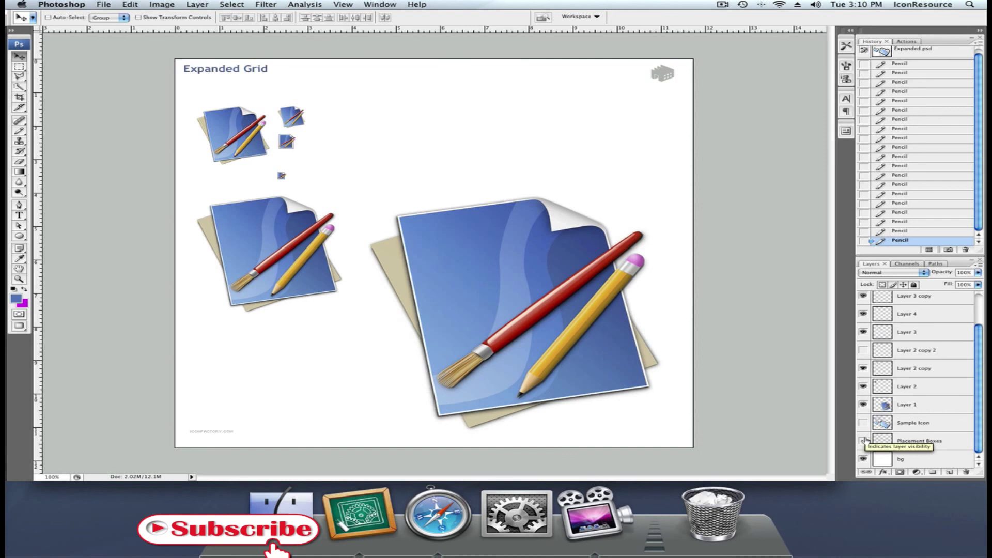
click(863, 441)
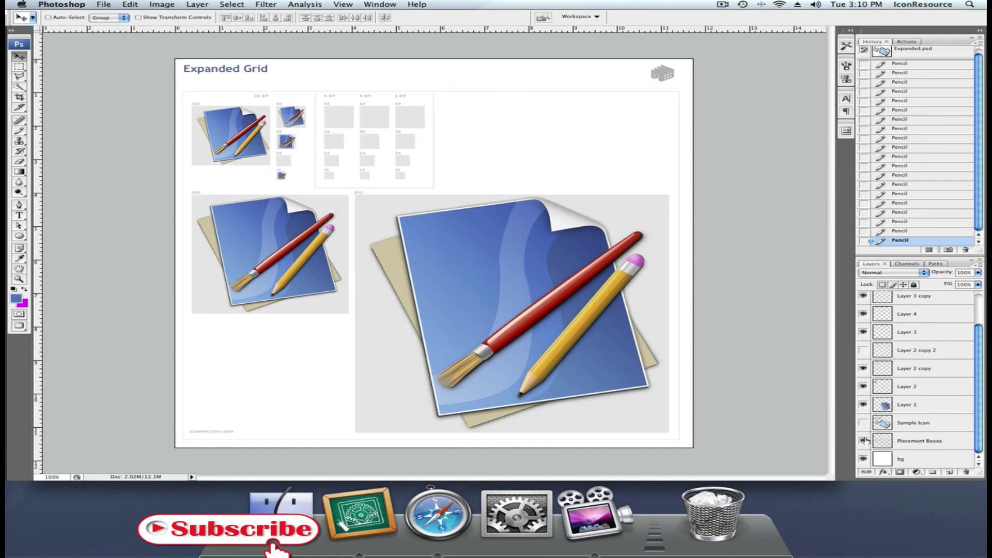